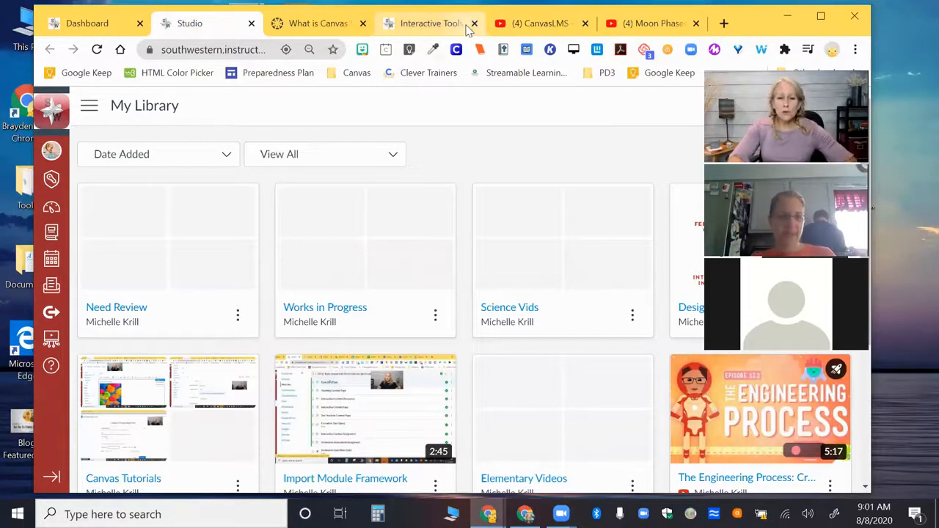
# Open the "What is Canvas Studio?" community guide and read its introduction and the link to the Studio website.
pyautogui.click(311, 23)
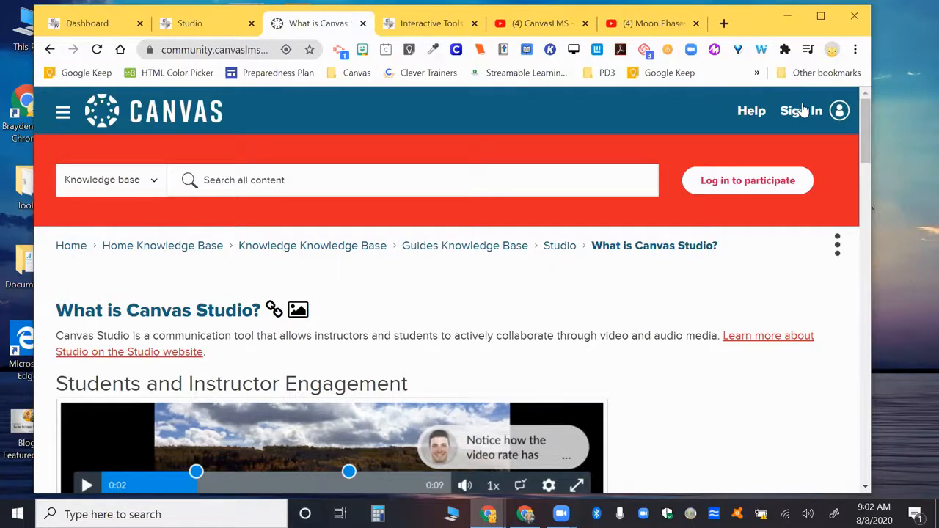
pyautogui.scroll(-1, 803, 110)
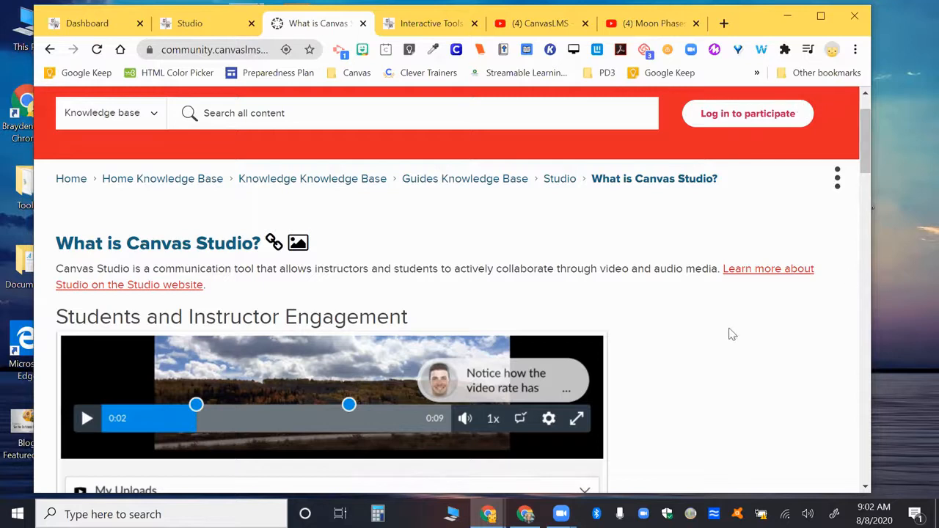
pyautogui.scroll(1, 730, 333)
pyautogui.scroll(-1, 729, 333)
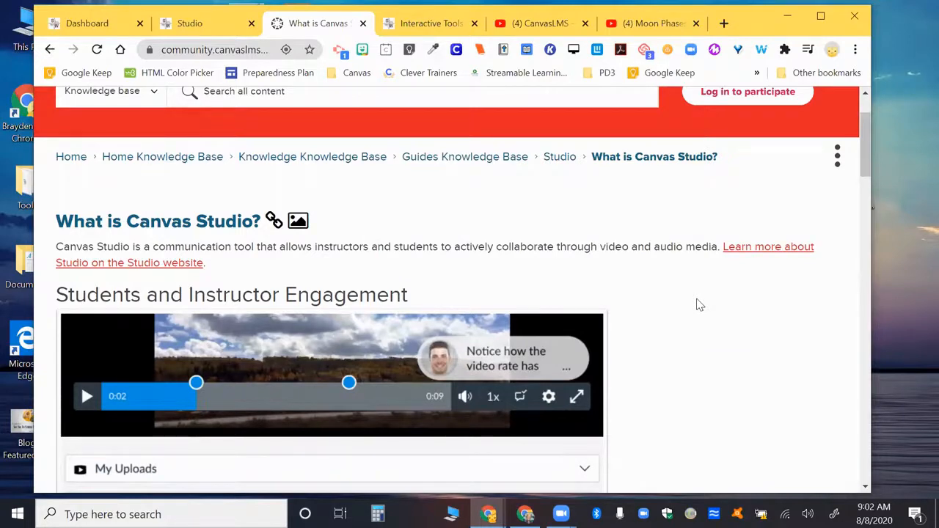
pyautogui.scroll(-1, 696, 306)
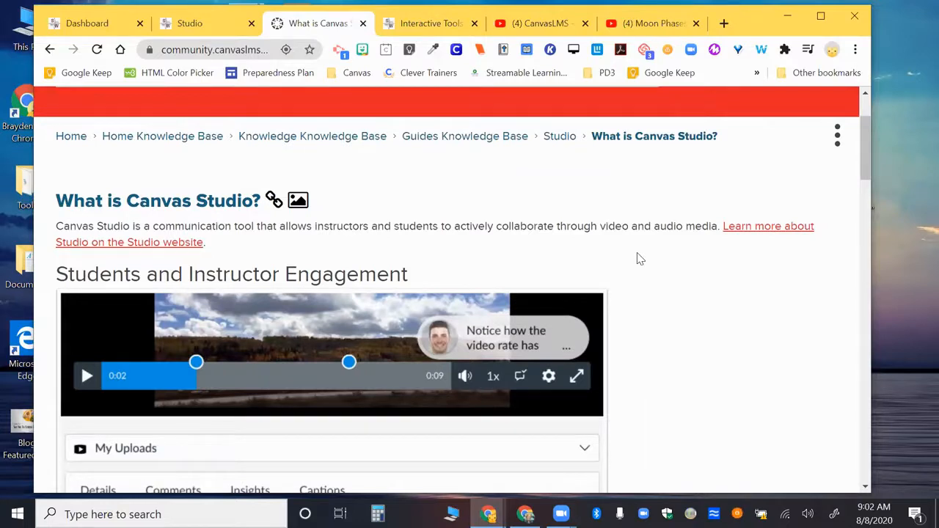
pyautogui.scroll(-1, 638, 258)
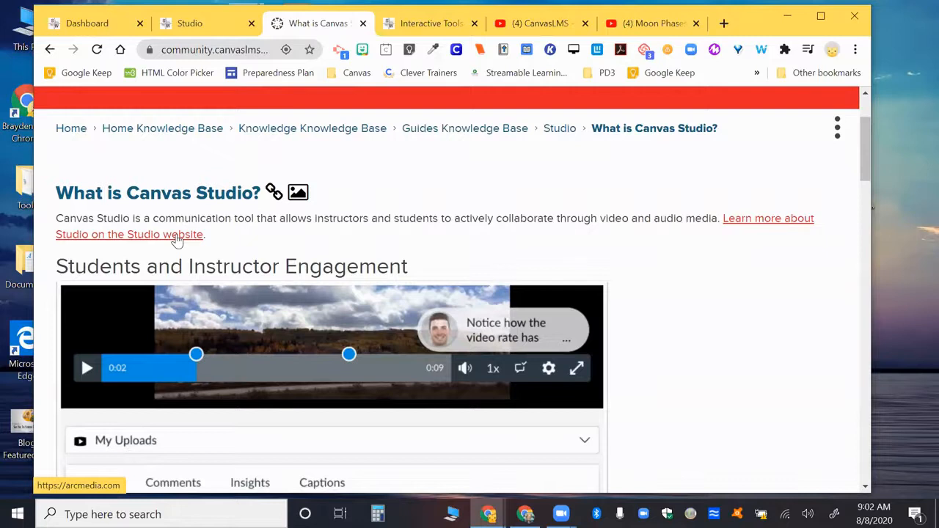
pyautogui.scroll(1, 700, 419)
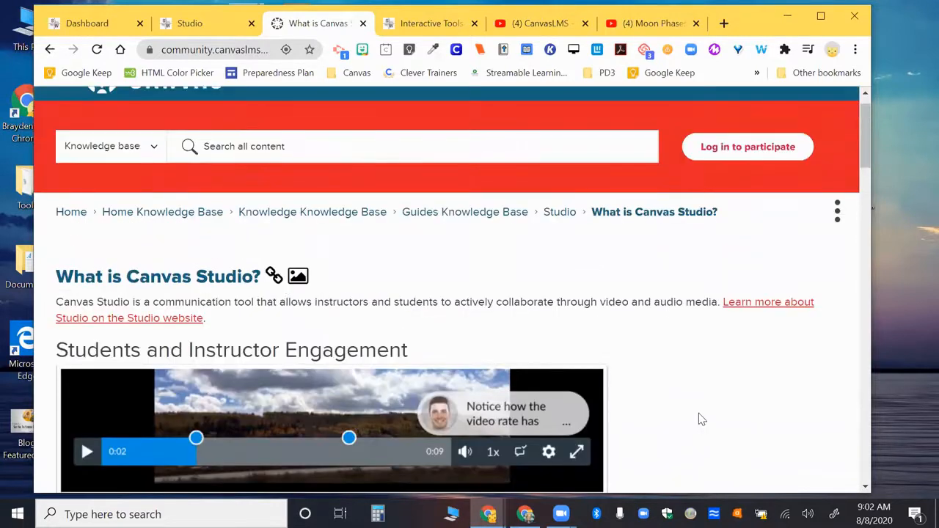
# Read the guide's Students and Instructor Engagement section, including the timeline comments example, through to Asset Management.
pyautogui.scroll(-3, 701, 418)
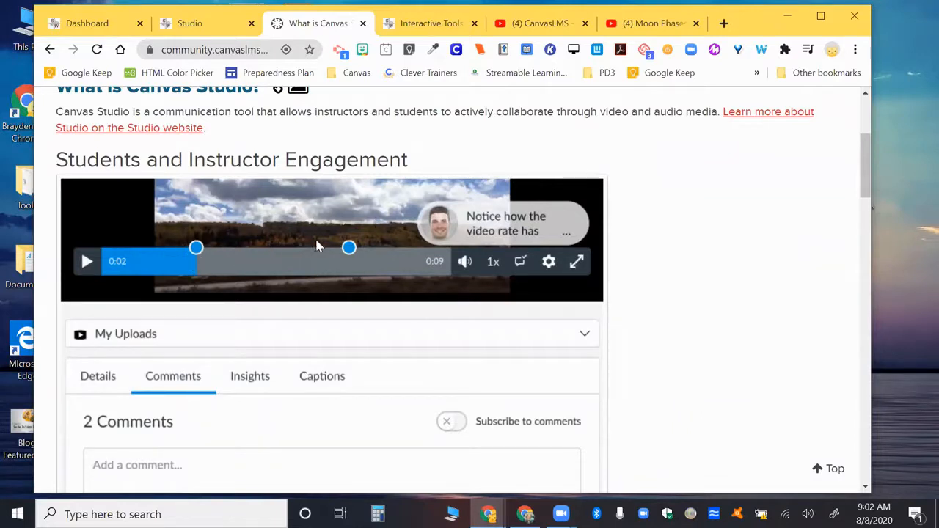
pyautogui.scroll(-3, 350, 253)
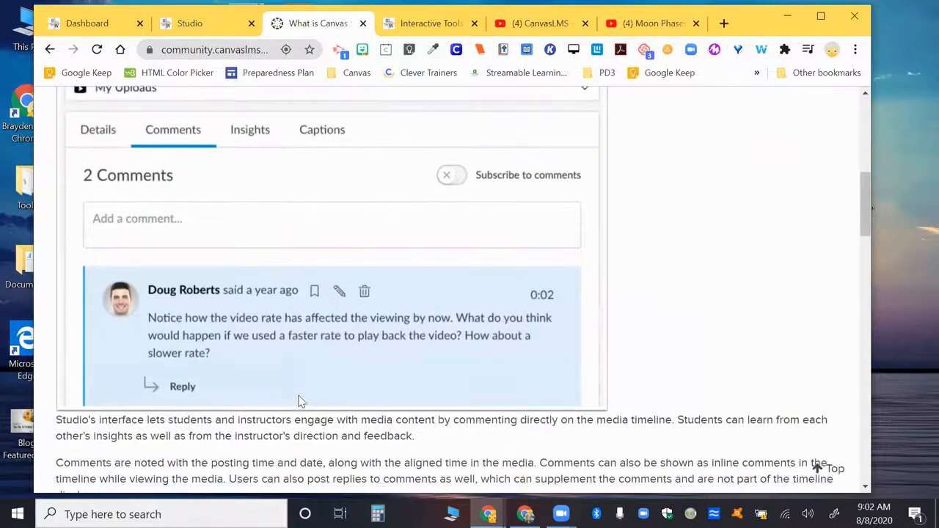
pyautogui.scroll(3, 298, 401)
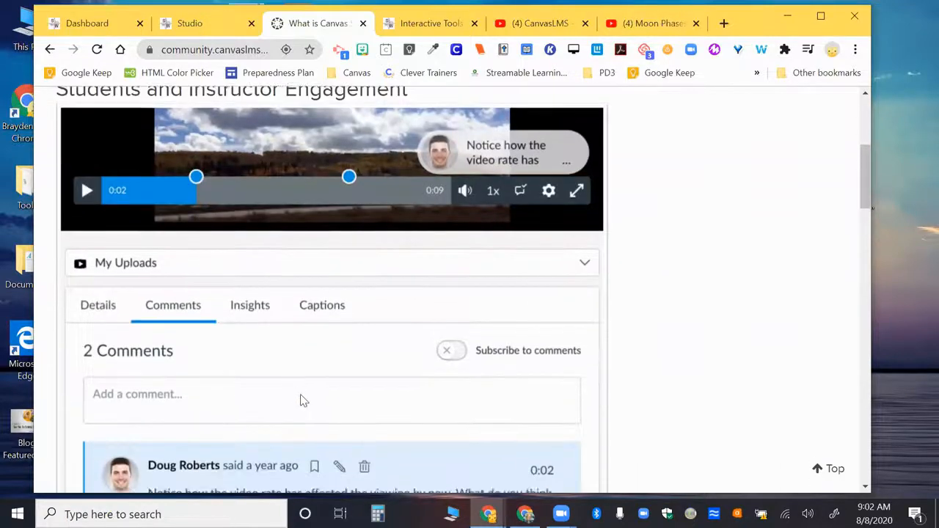
pyautogui.scroll(1, 300, 398)
pyautogui.scroll(-5, 517, 279)
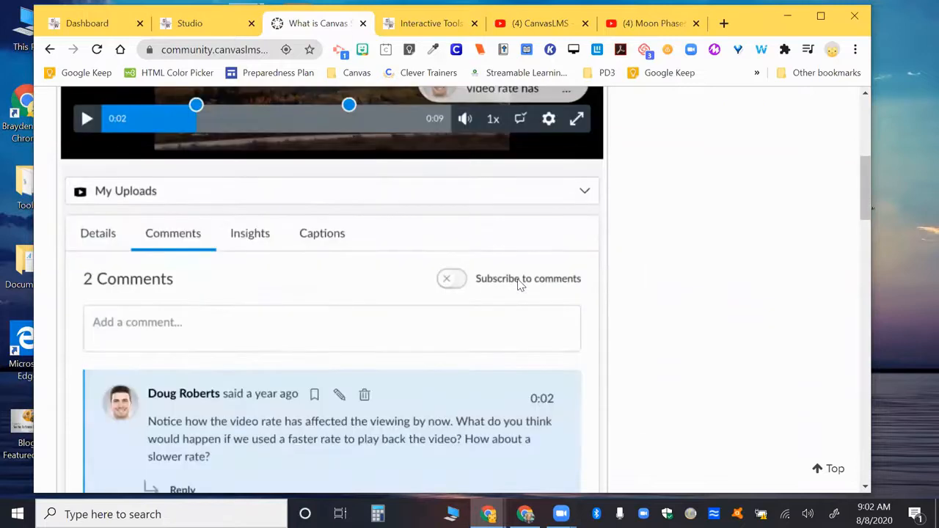
pyautogui.scroll(-2, 517, 279)
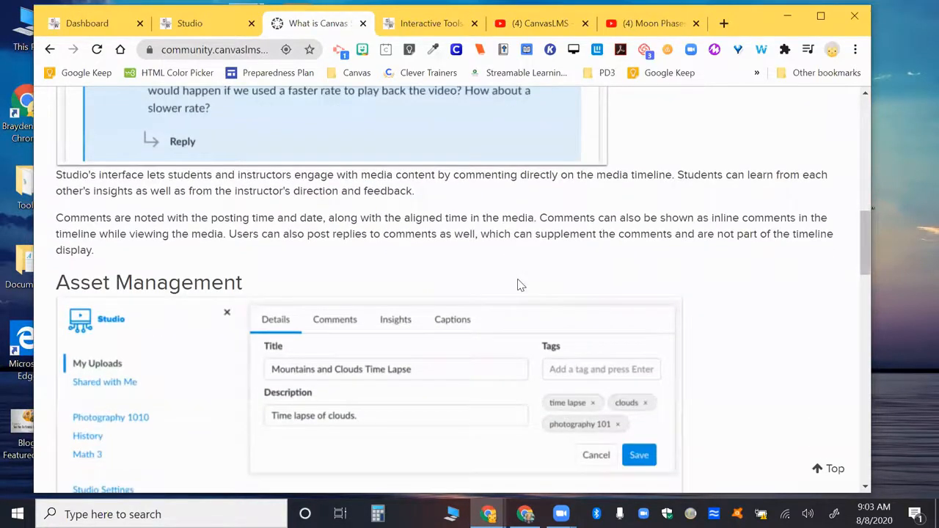
pyautogui.scroll(-1, 517, 283)
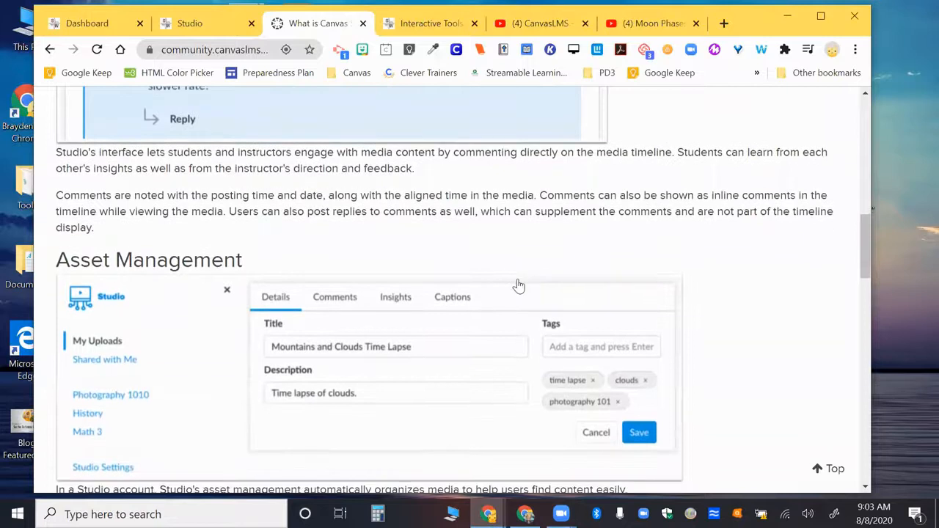
# Show the Studio entry on the Canvas Dashboard, switch to the open Studio page and look over the collections and videos in My Library.
pyautogui.click(88, 24)
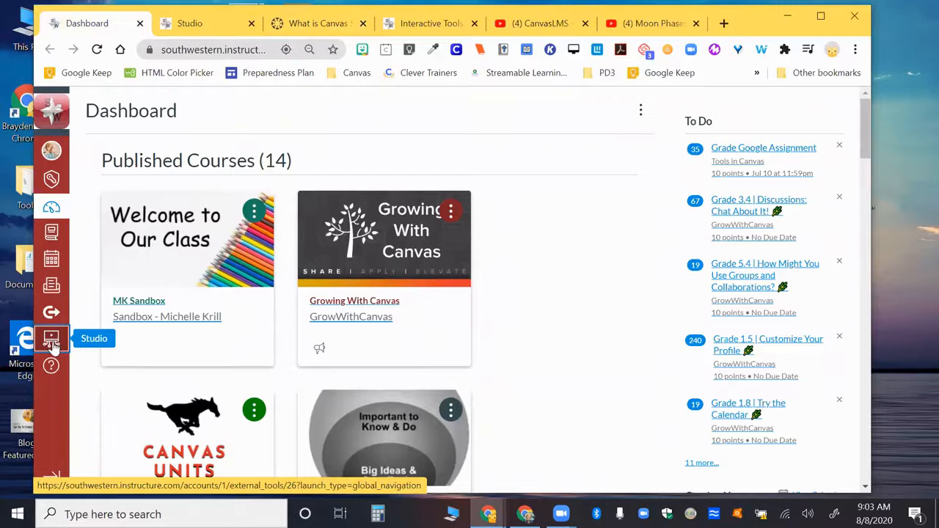
pyautogui.click(189, 24)
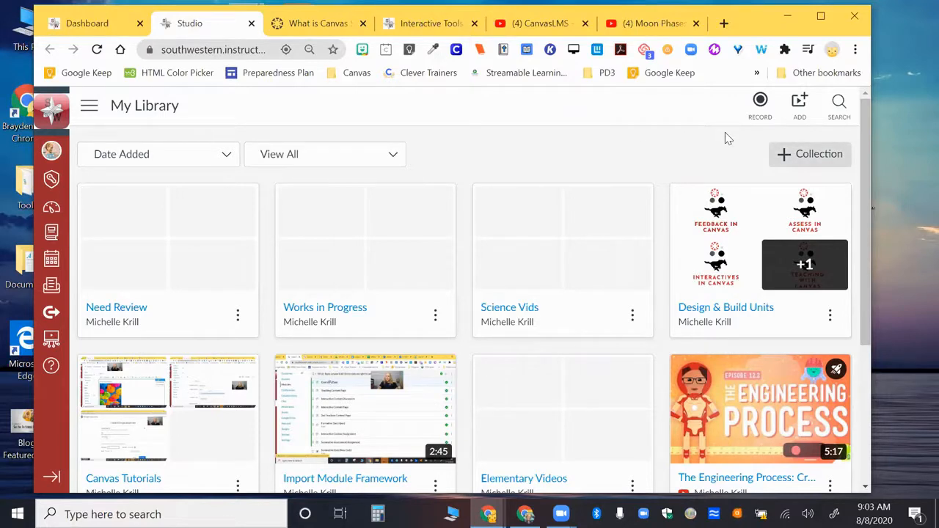
pyautogui.scroll(-2, 725, 137)
pyautogui.scroll(-1, 670, 277)
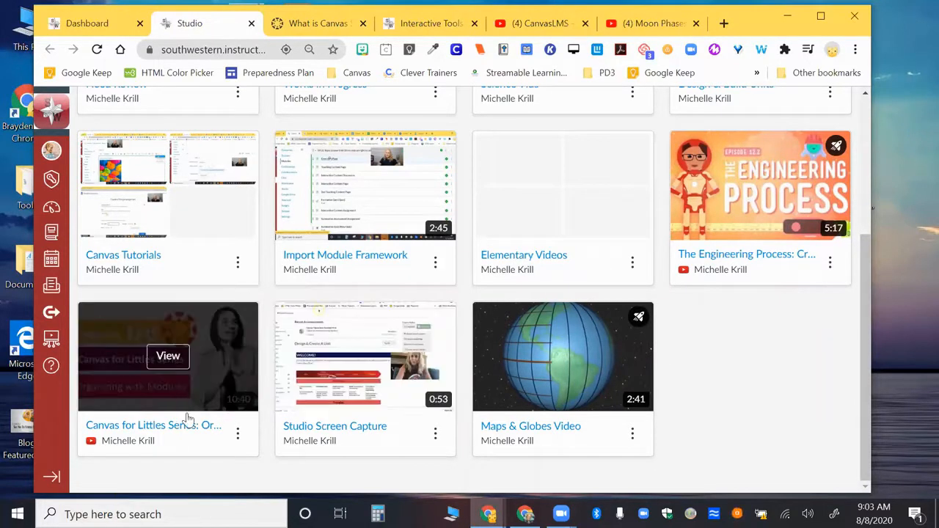
pyautogui.scroll(2, 373, 394)
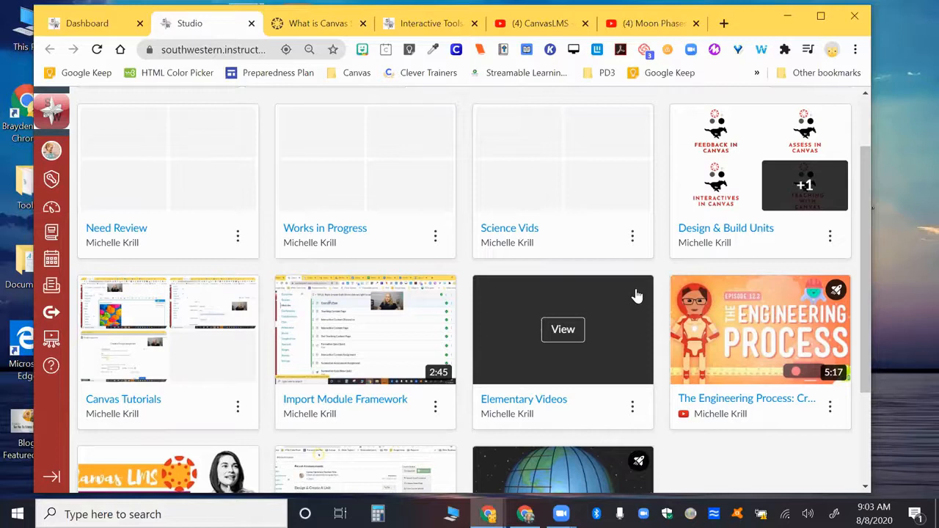
pyautogui.scroll(1, 509, 300)
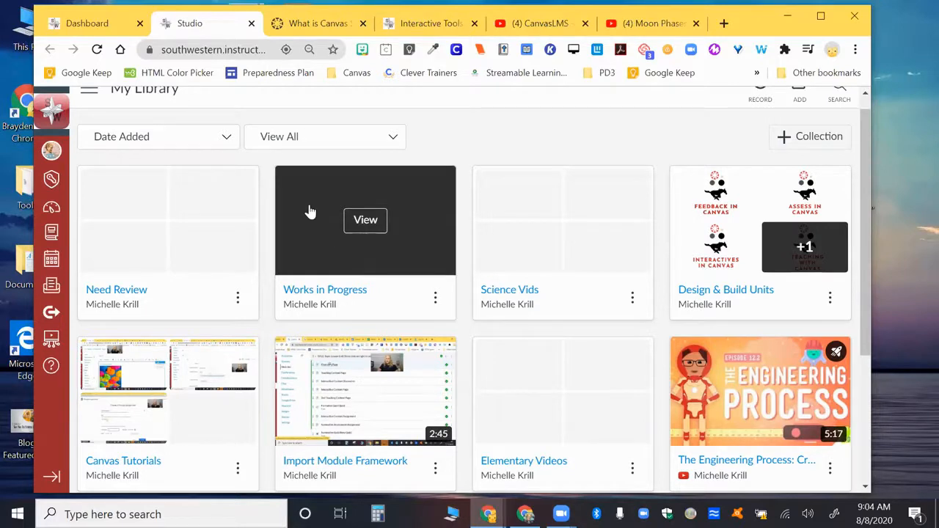
# Examine the sort options and the view filter options available for My Library.
pyautogui.click(227, 138)
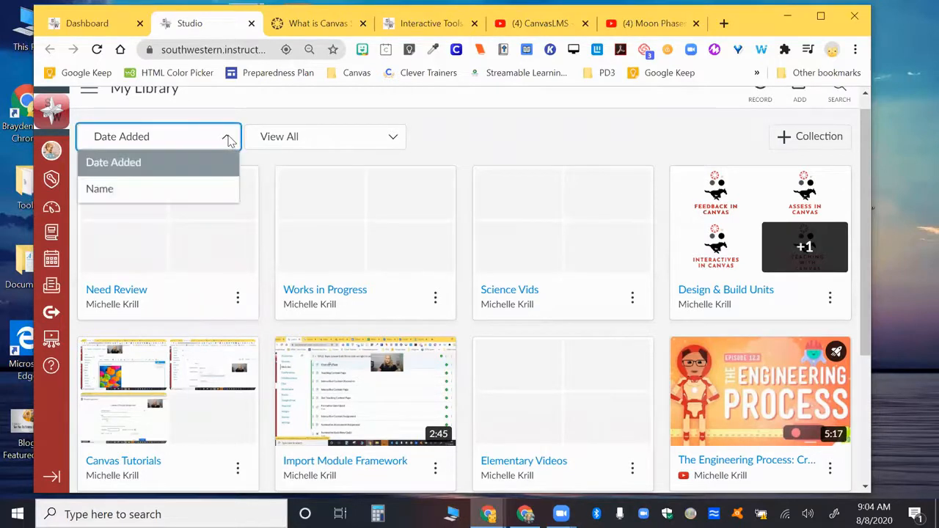
pyautogui.click(275, 144)
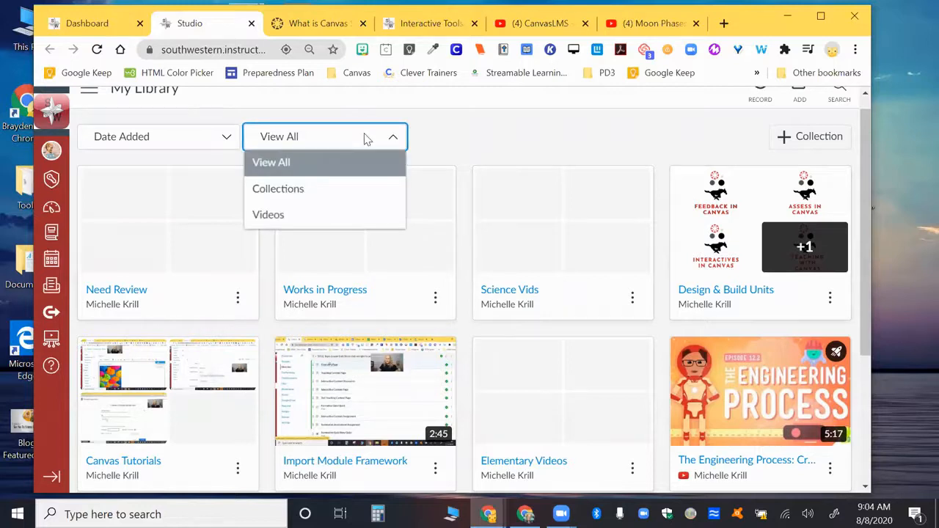
pyautogui.scroll(1, 367, 139)
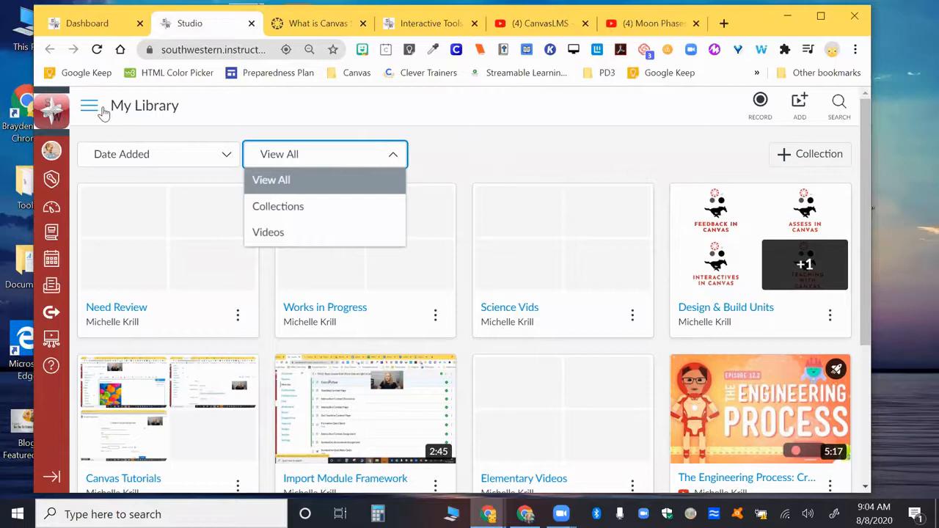
# View the Shared with Me media in Studio and return to My Library.
pyautogui.click(91, 108)
pyautogui.click(90, 107)
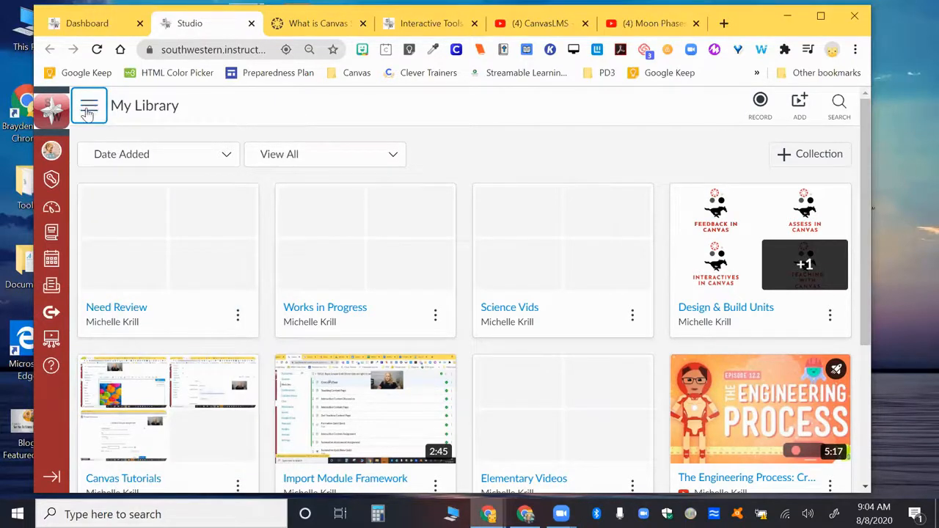
pyautogui.click(87, 109)
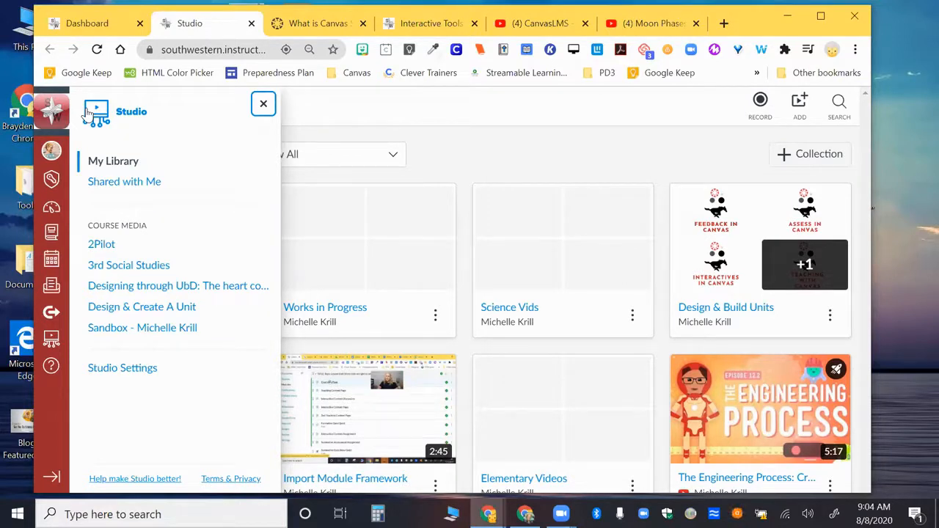
pyautogui.click(120, 184)
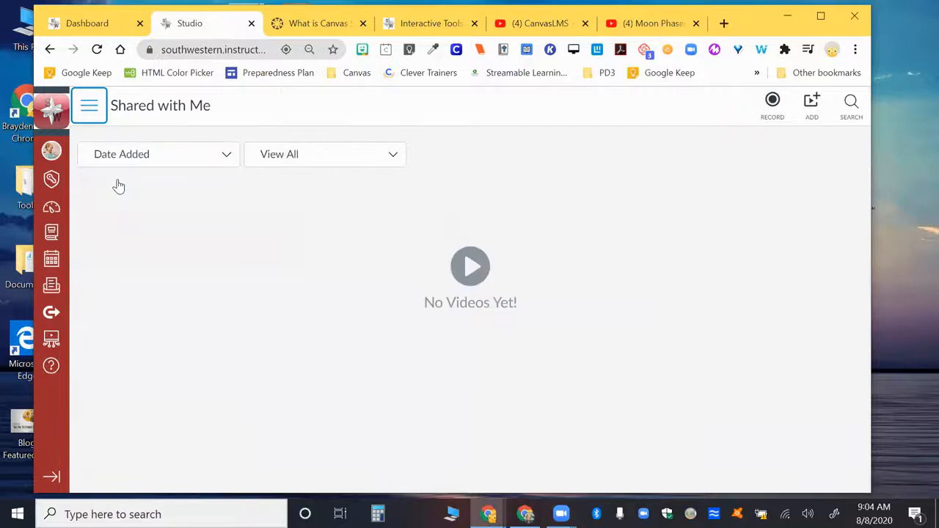
pyautogui.click(89, 106)
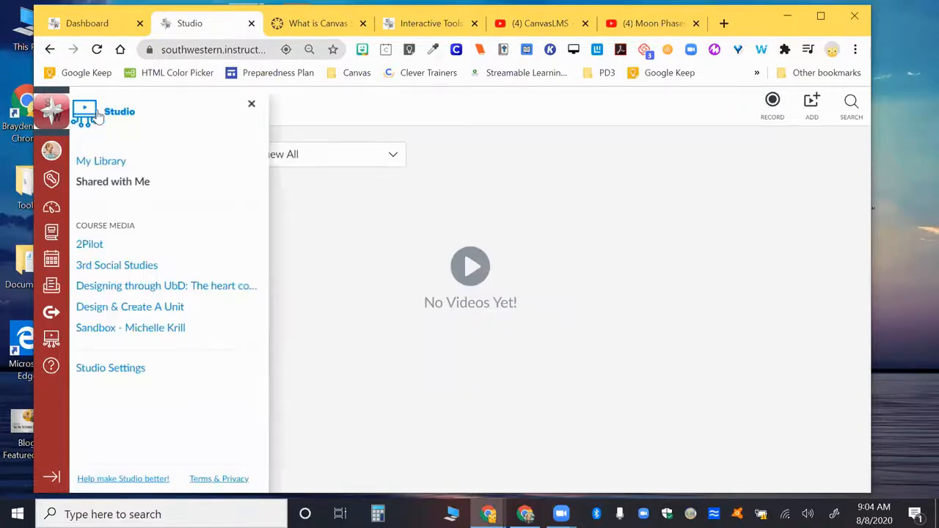
pyautogui.click(107, 162)
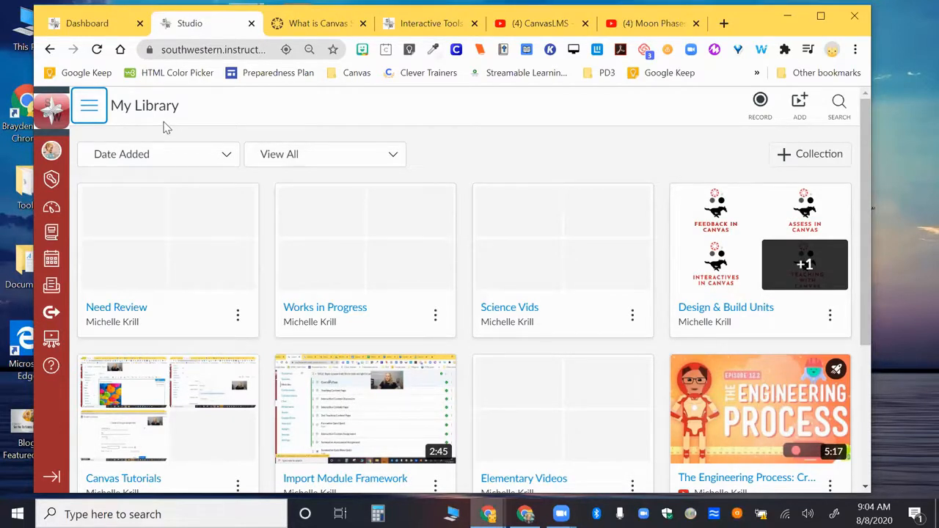
# Review the Course Media list and Studio Settings, covering permissions, integrations, developer keys, Studio users and LTI keys.
pyautogui.click(89, 109)
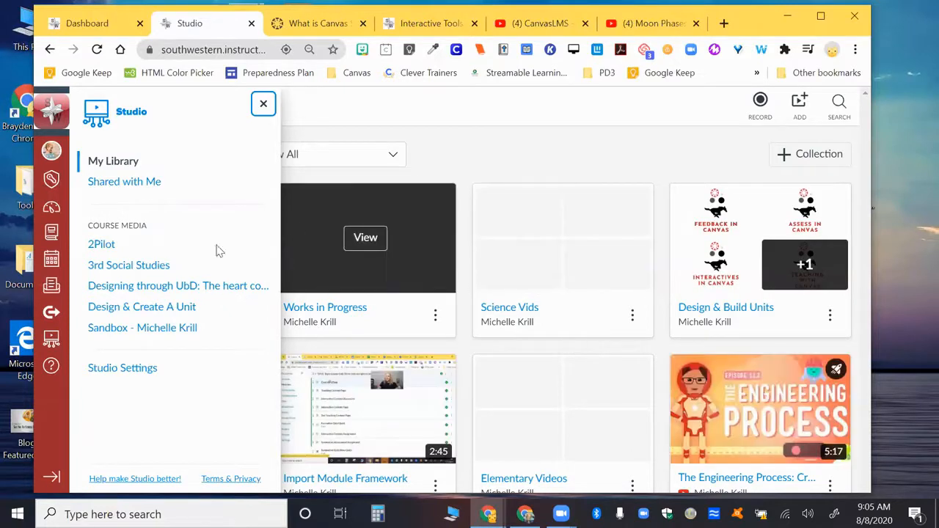
pyautogui.click(144, 372)
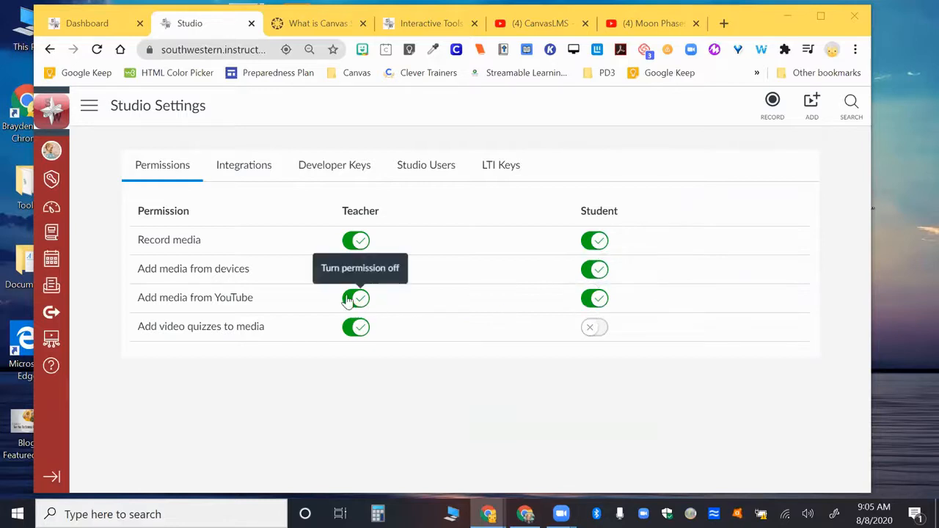
pyautogui.click(247, 174)
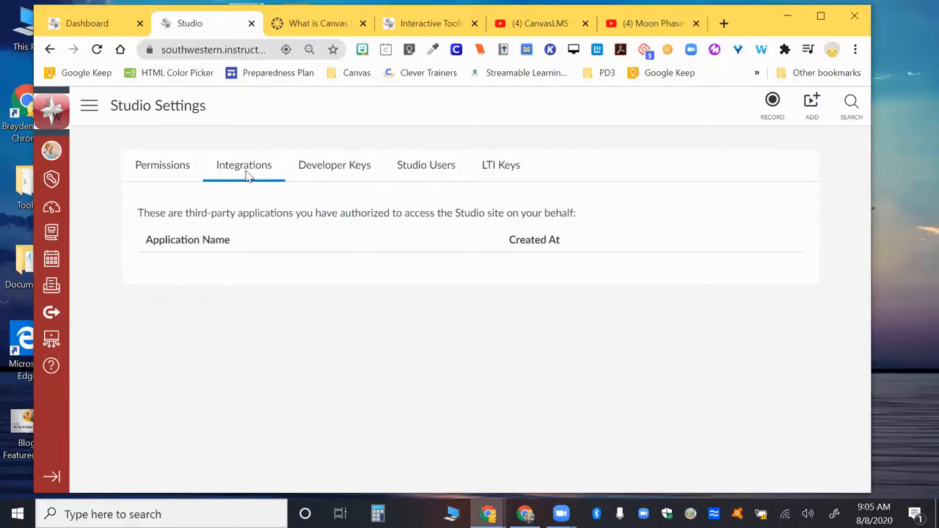
pyautogui.click(331, 174)
pyautogui.click(425, 165)
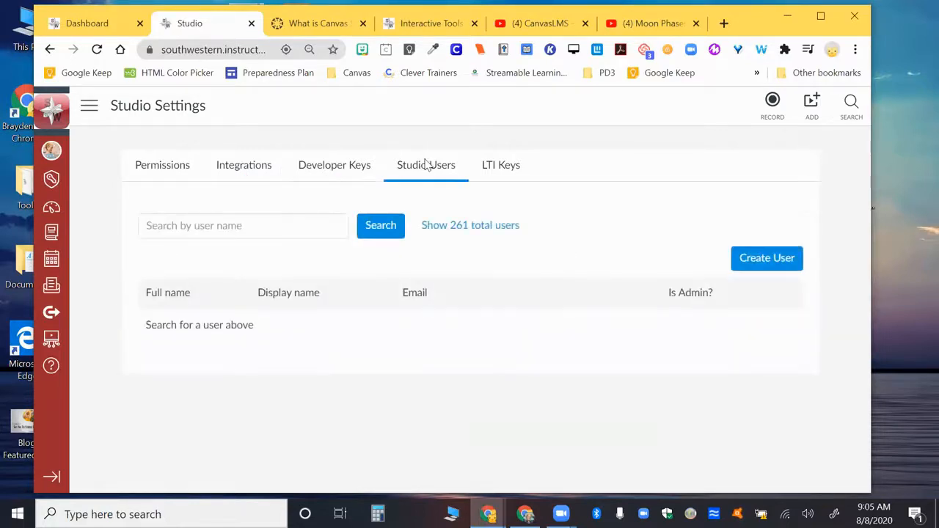
pyautogui.click(523, 180)
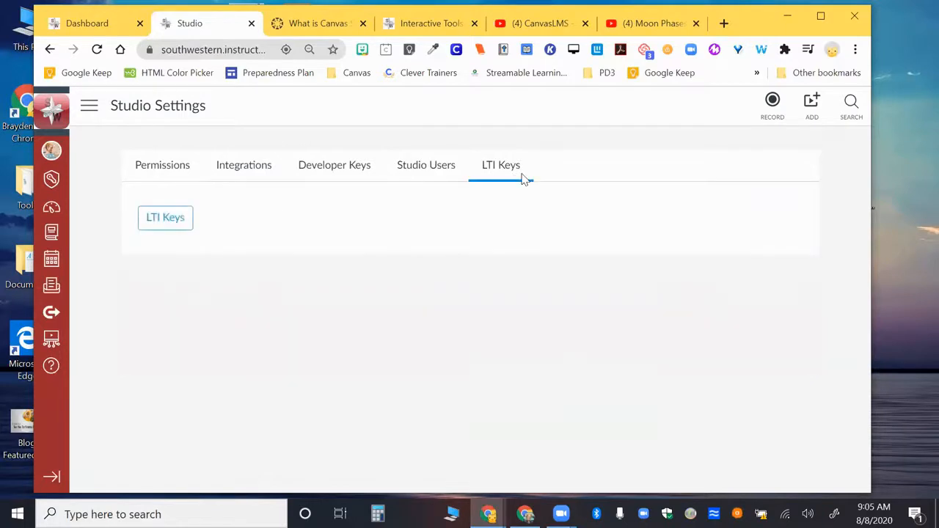
pyautogui.click(434, 171)
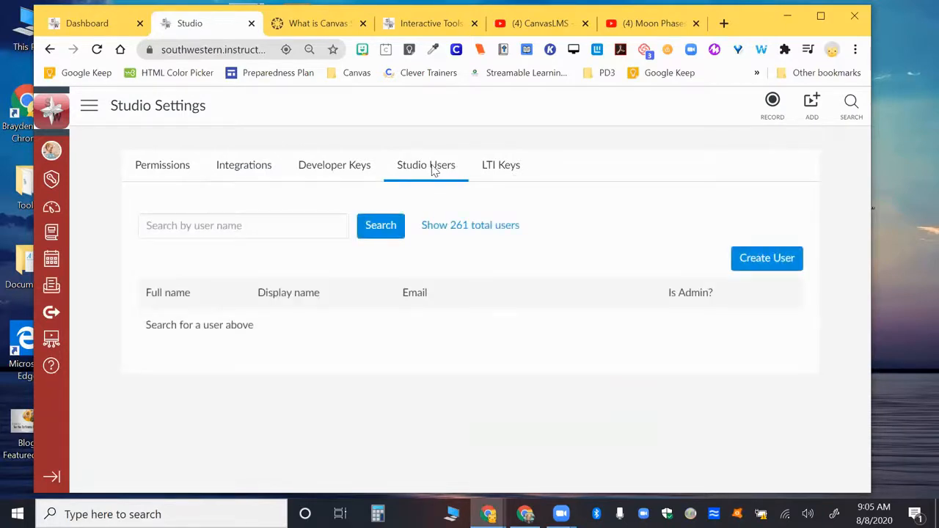
# Leave Studio Settings and go back to My Library.
pyautogui.click(89, 106)
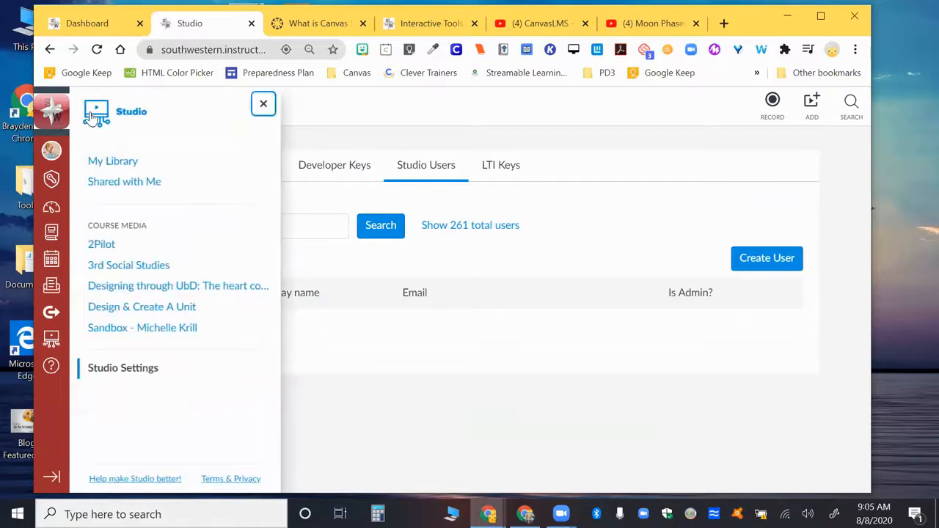
pyautogui.click(262, 107)
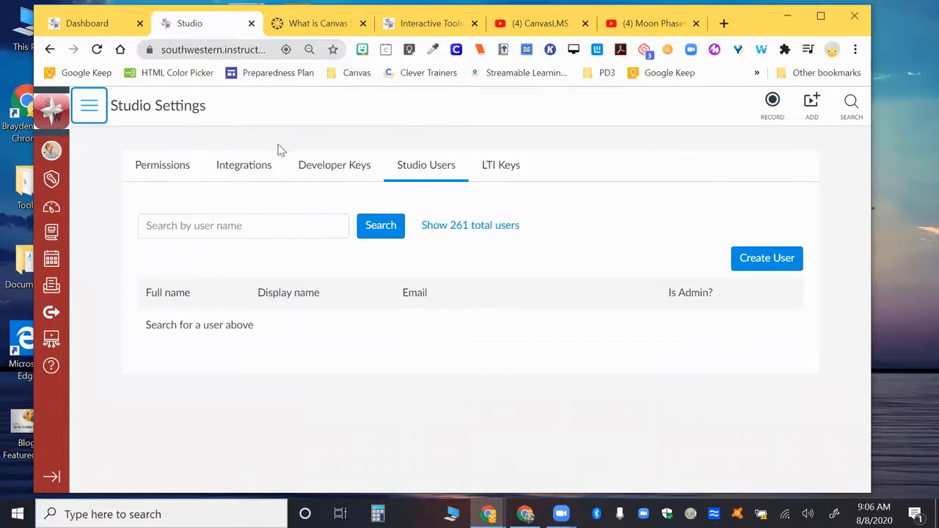
pyautogui.click(89, 107)
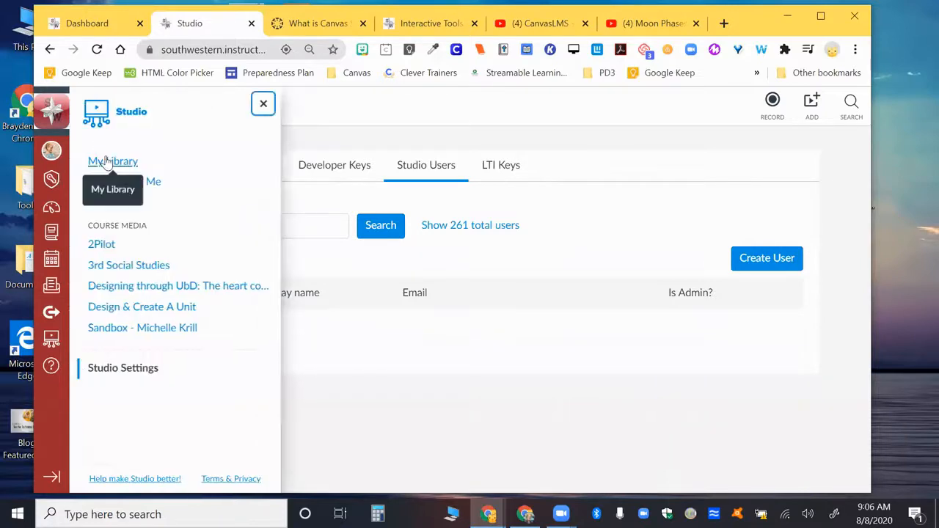
pyautogui.click(106, 160)
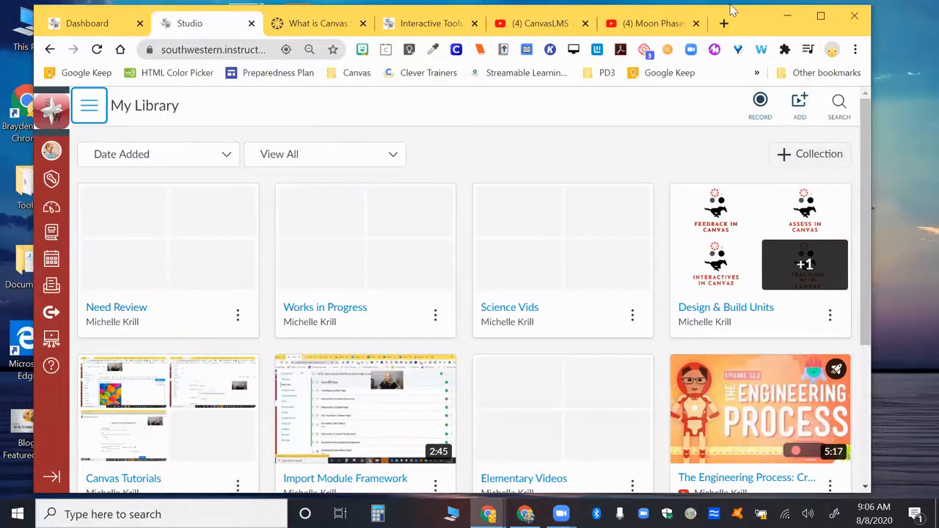
# View the Studio search and close it without searching.
pyautogui.moveTo(736, 15); pyautogui.dragTo(741, 43)
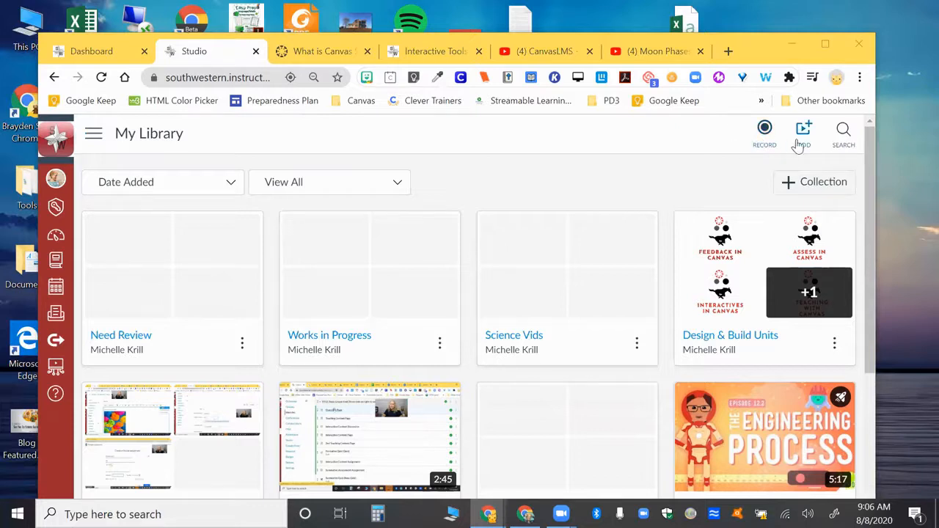
pyautogui.click(848, 140)
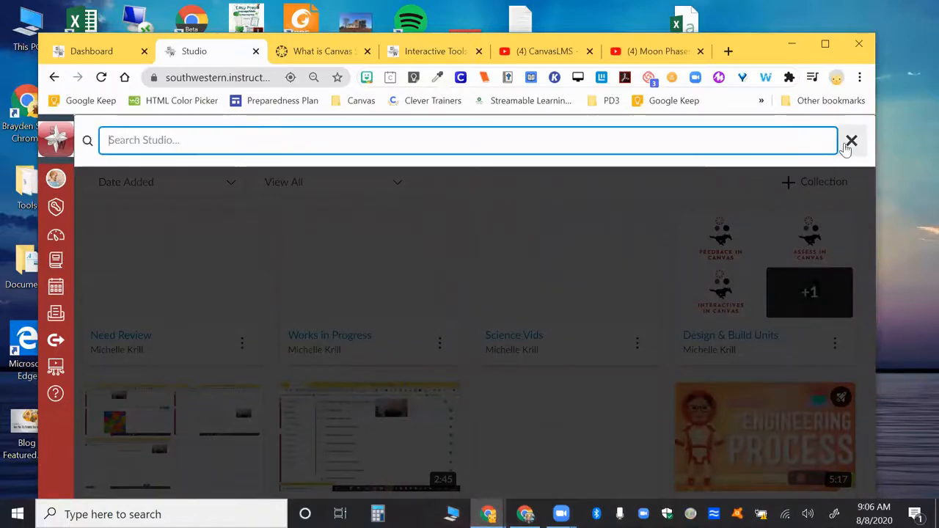
pyautogui.click(847, 143)
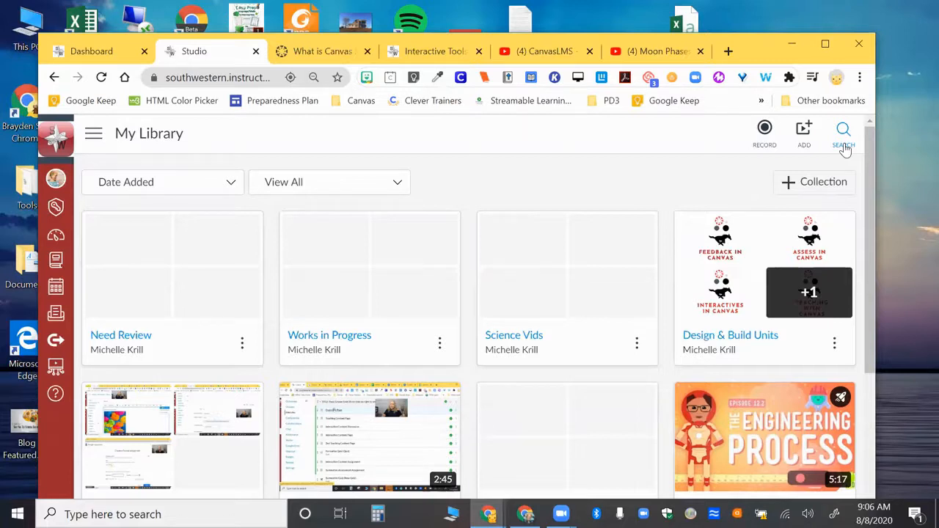
# Launch the Screen Recorder Launcher v2.0 from My Library for a screen capture.
pyautogui.click(764, 129)
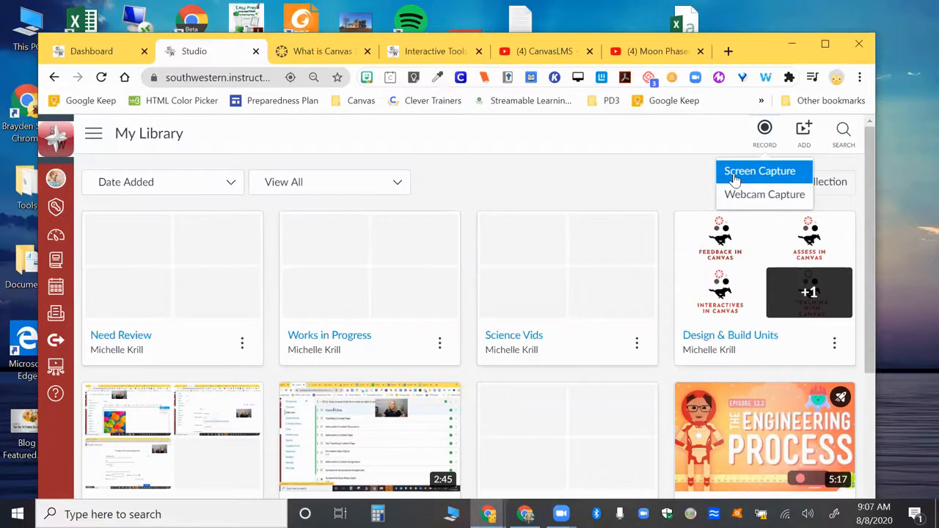
pyautogui.click(740, 178)
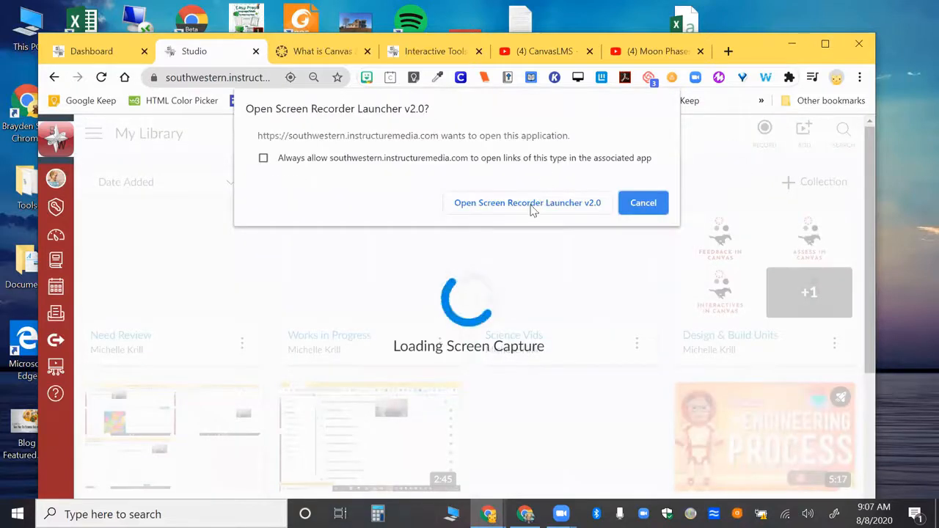
pyautogui.click(527, 203)
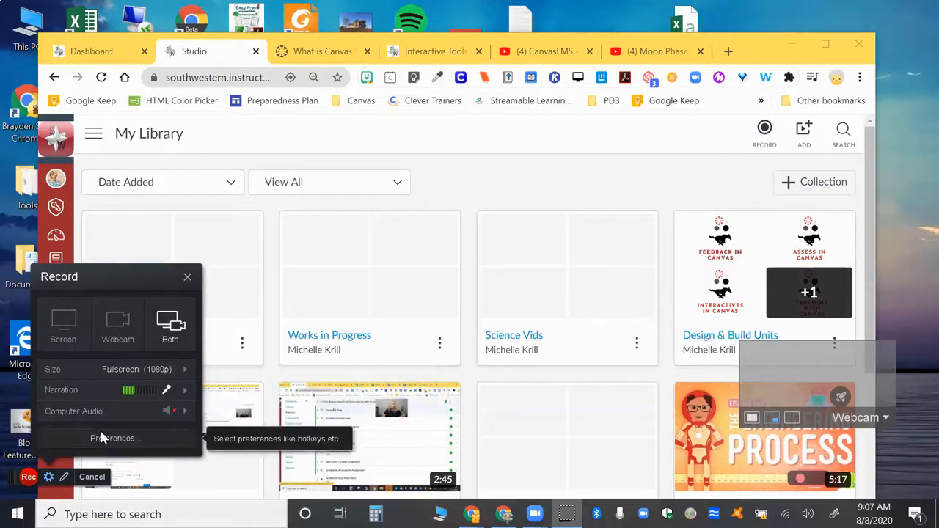
# Examine the screen recorder's settings and Recorder Preferences, cancelling the preferences without changes.
pyautogui.click(49, 484)
pyautogui.click(49, 484)
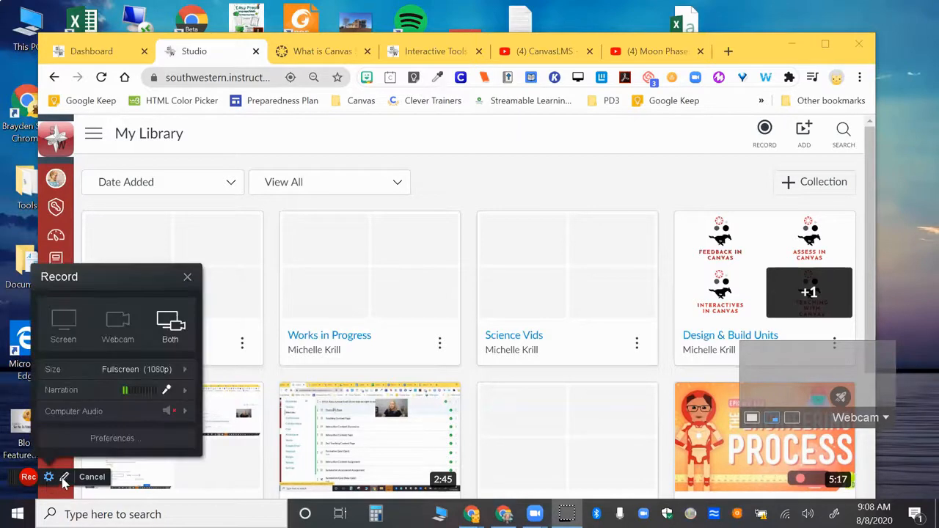
pyautogui.click(110, 437)
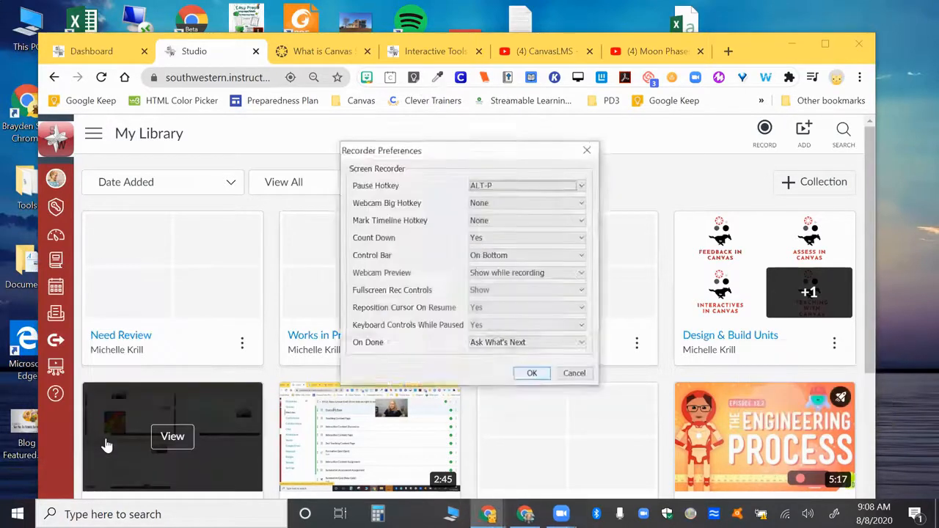
pyautogui.click(575, 375)
pyautogui.click(48, 477)
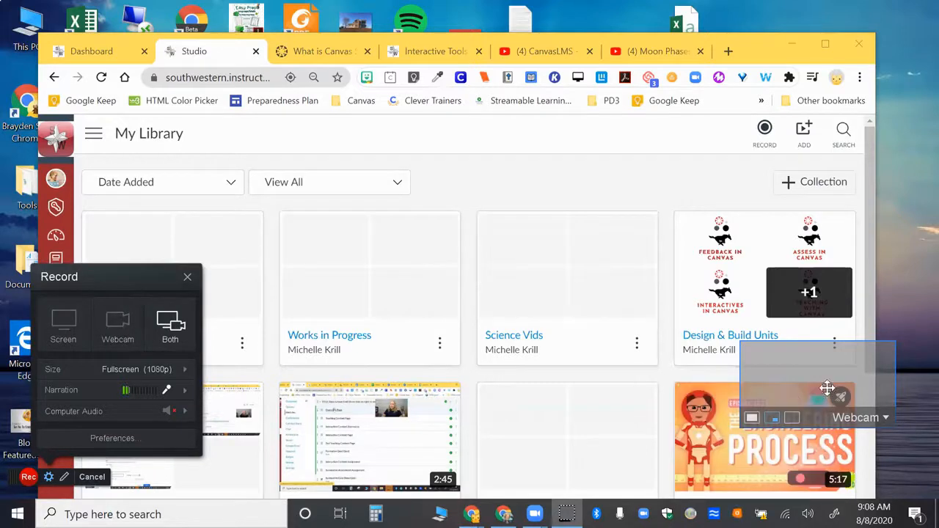
# Switch the recorder's webcam source to USB Video Device, cancel the recorder, and show the Studio capture options again.
pyautogui.click(884, 417)
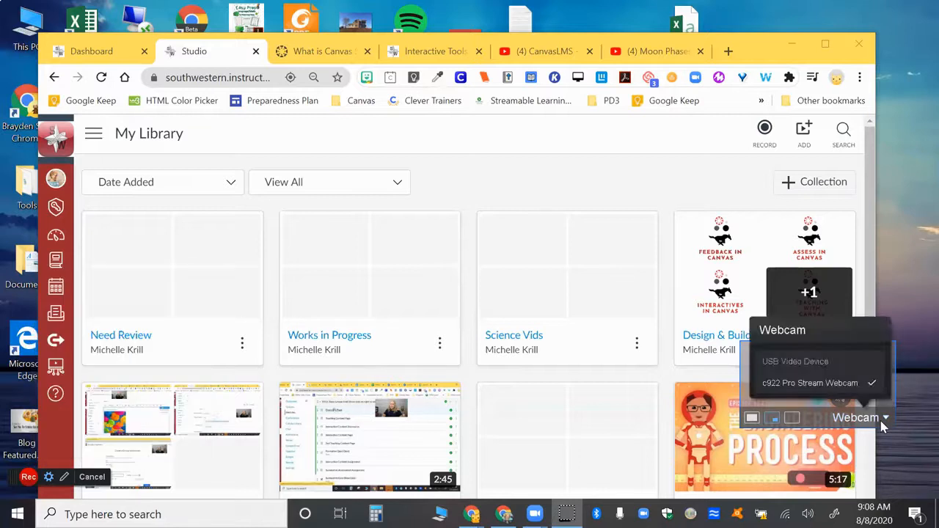
pyautogui.click(849, 359)
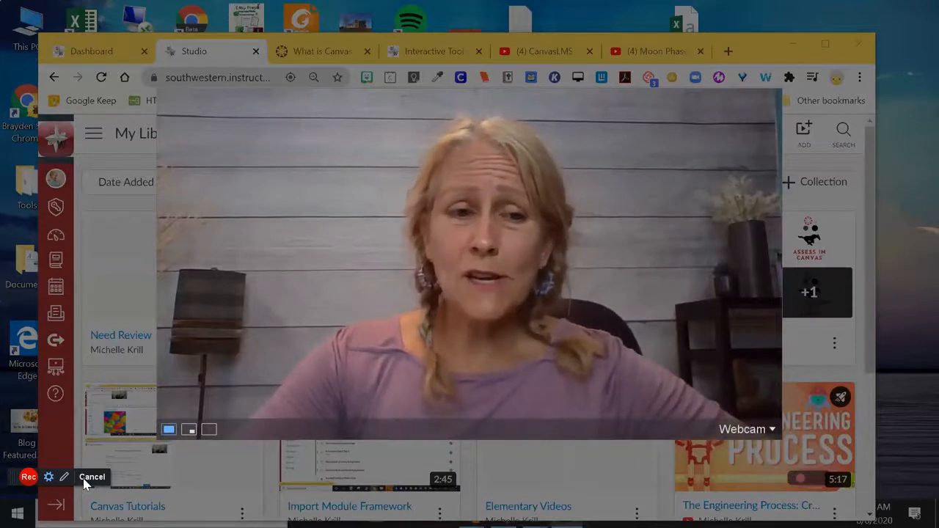
pyautogui.click(89, 478)
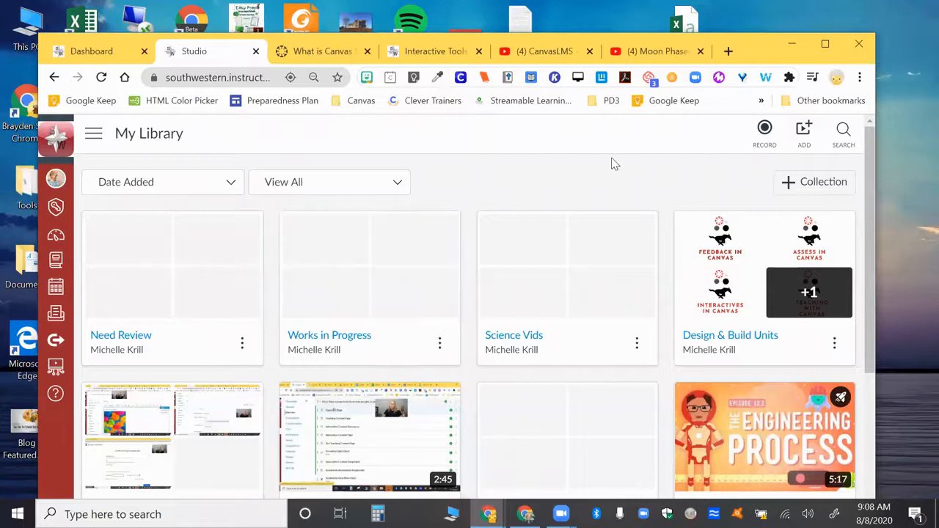
pyautogui.click(765, 133)
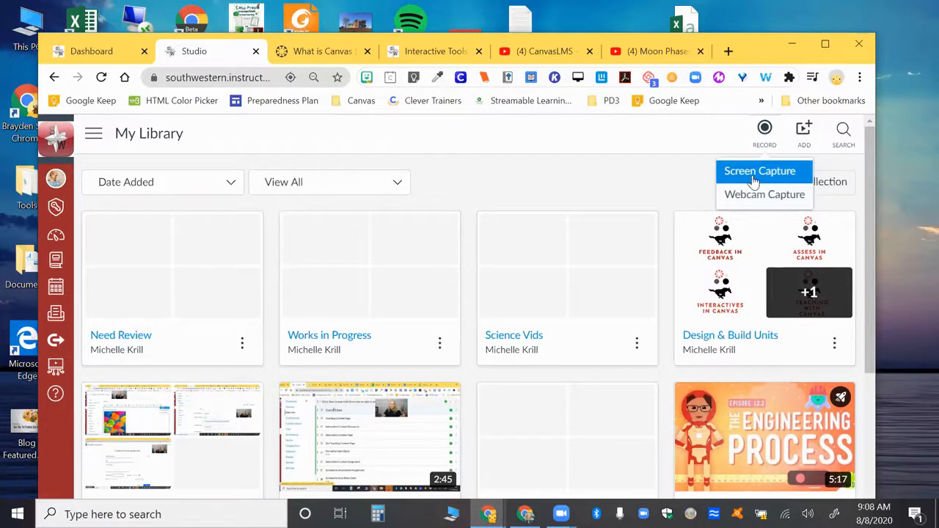
# Switch to YouTube and copy the share link of the Moon Phases: Crash Course Astronomy #4 video.
pyautogui.click(711, 81)
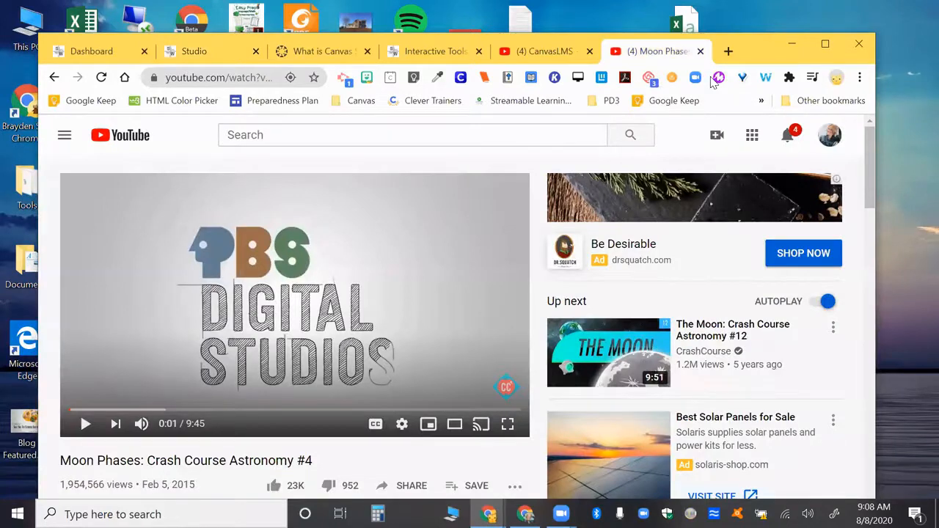
pyautogui.scroll(-1, 408, 280)
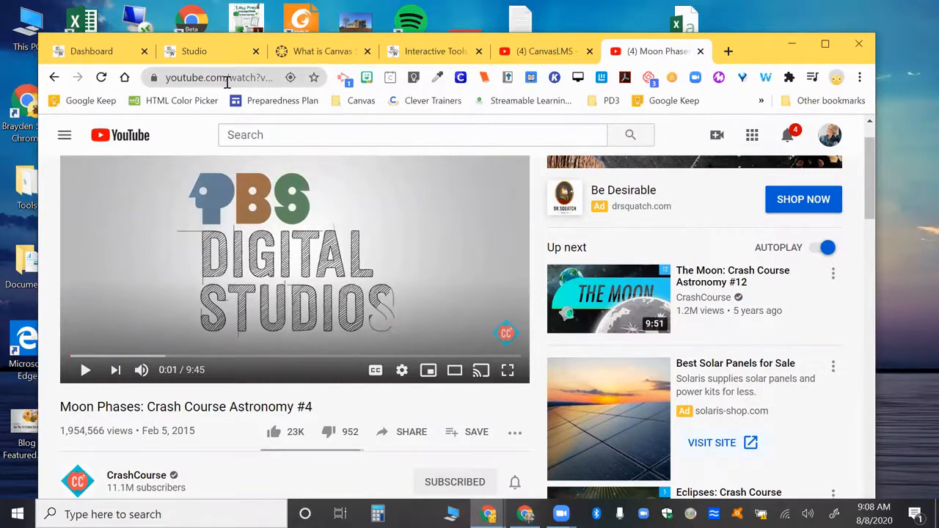
pyautogui.click(402, 432)
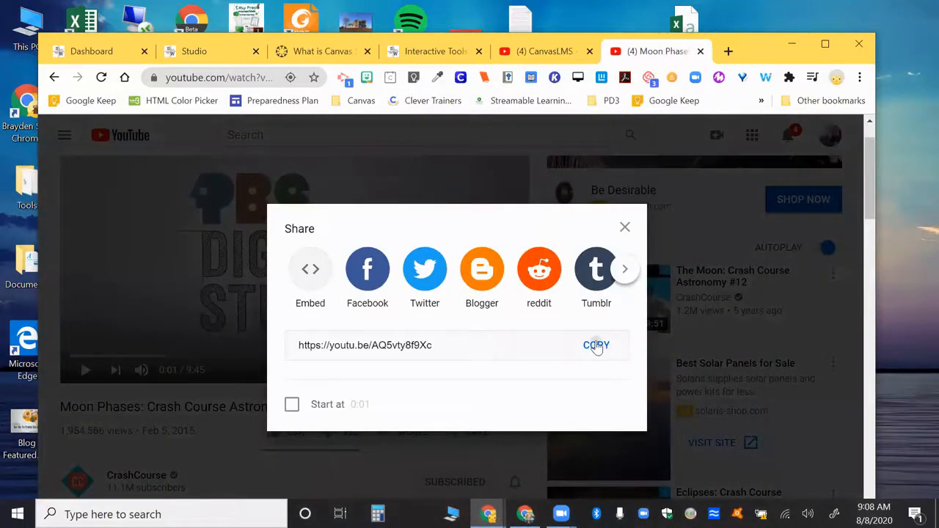
pyautogui.click(596, 345)
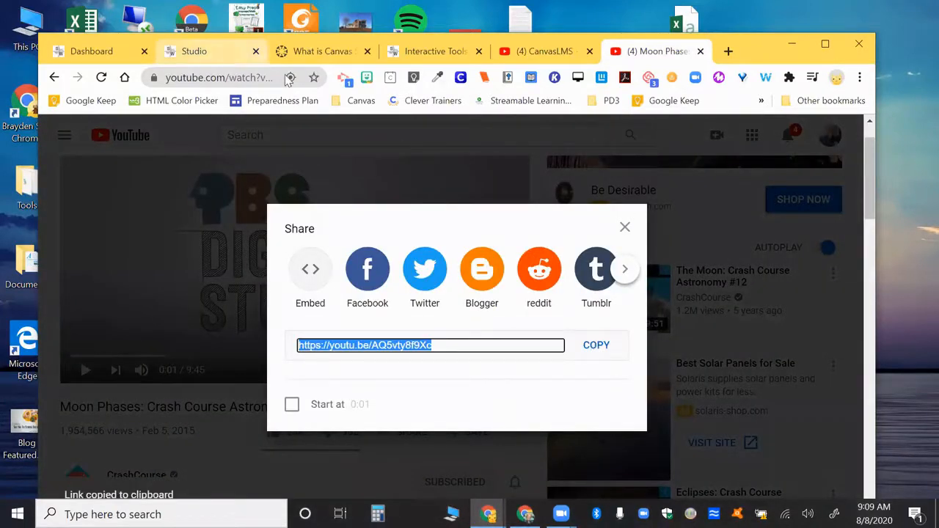
pyautogui.click(219, 52)
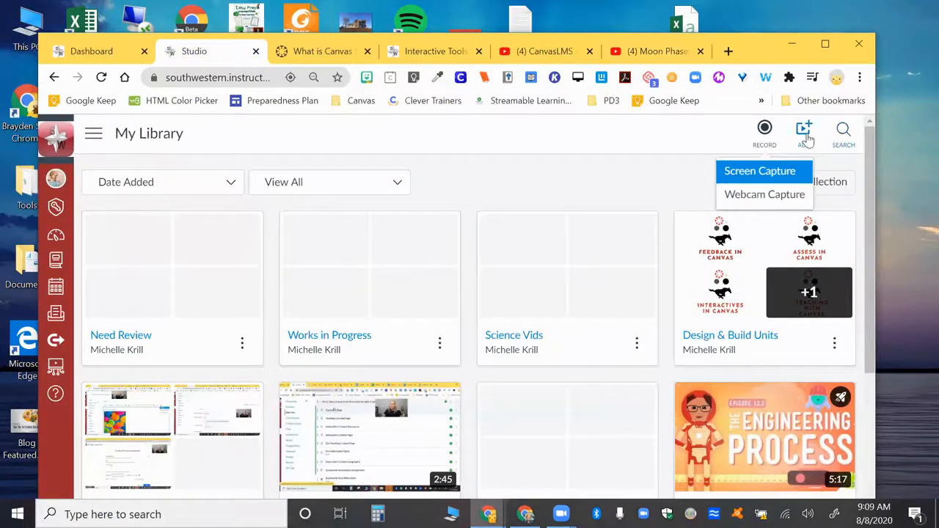
pyautogui.click(804, 133)
pyautogui.click(553, 352)
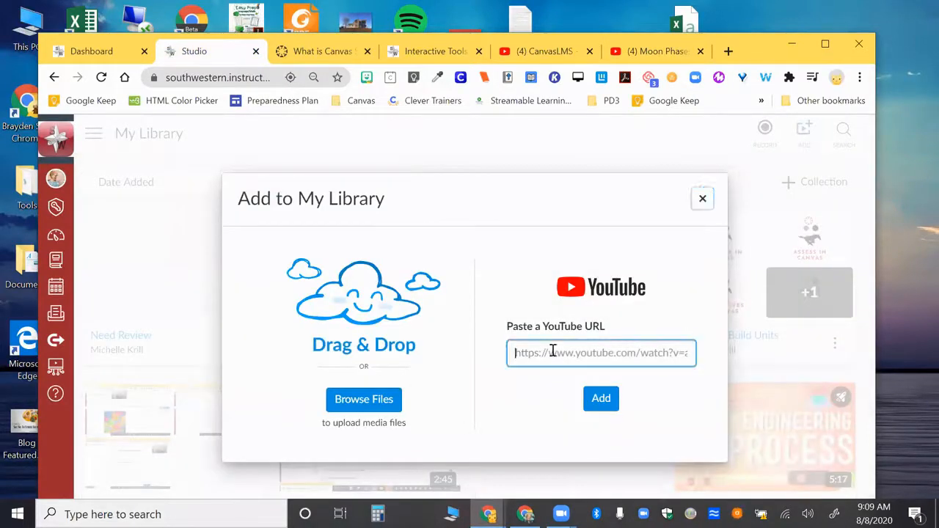
pyautogui.hotkey('ctrl', 'v')
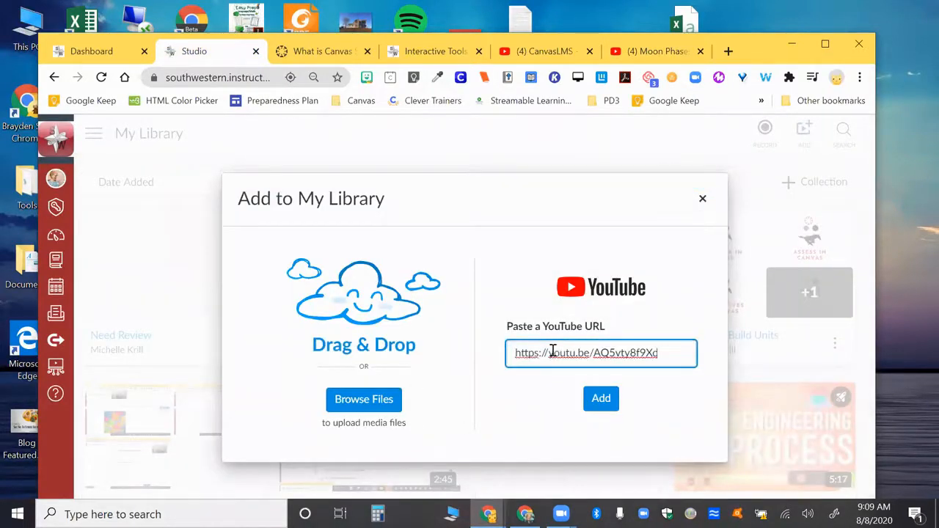
pyautogui.click(601, 400)
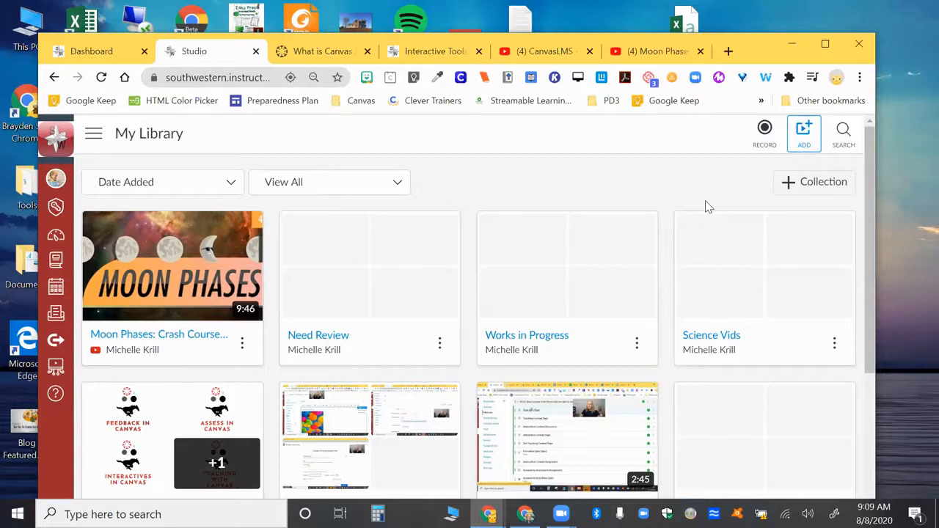
# Upload the media file Buck A Book (1).mp4 from the Downloads folder to My Library.
pyautogui.click(803, 136)
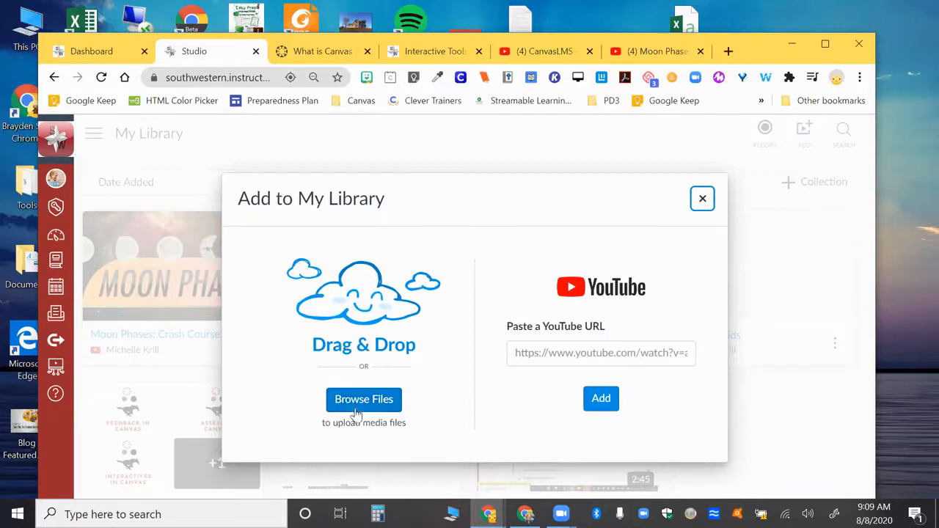
pyautogui.click(376, 406)
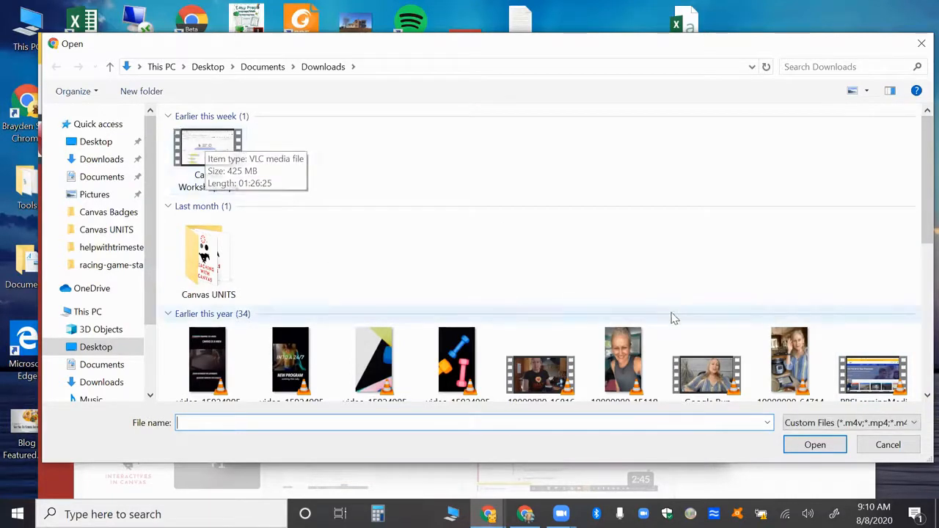
pyautogui.moveTo(921, 219); pyautogui.dragTo(921, 396)
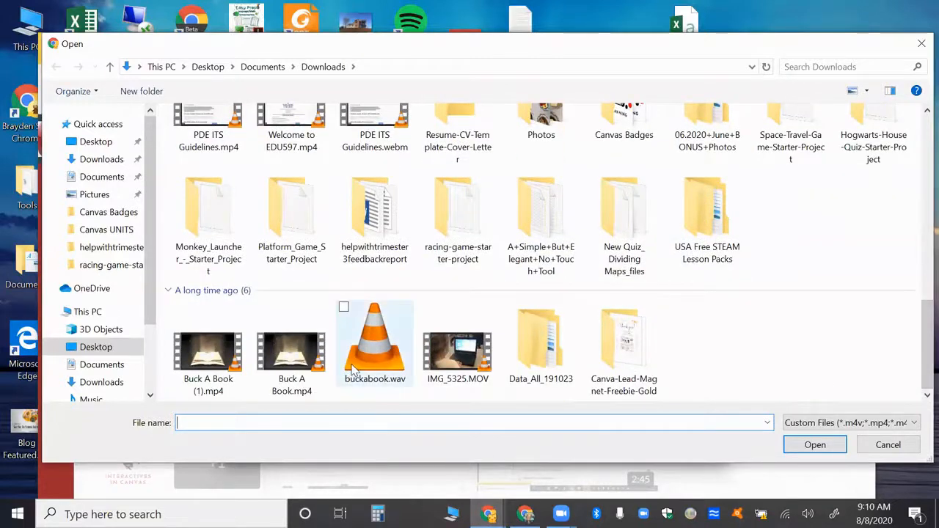
pyautogui.click(289, 364)
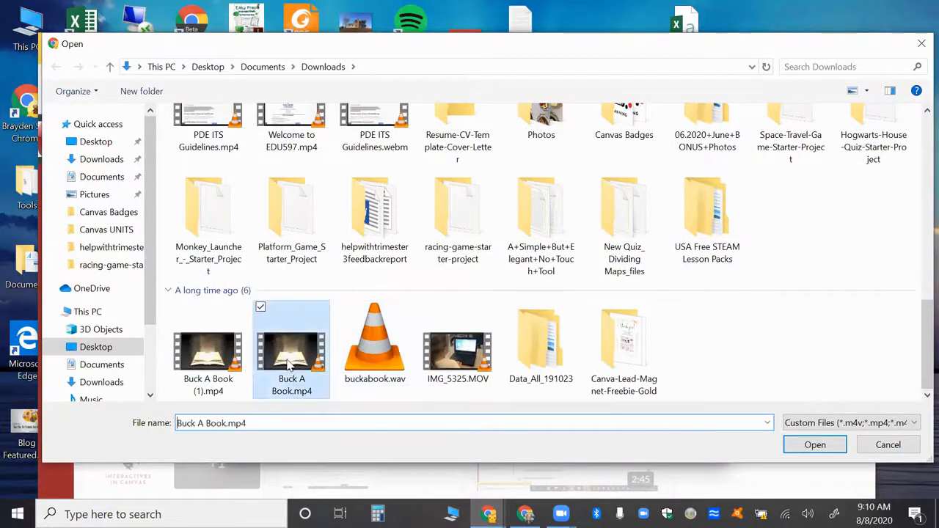
pyautogui.click(203, 357)
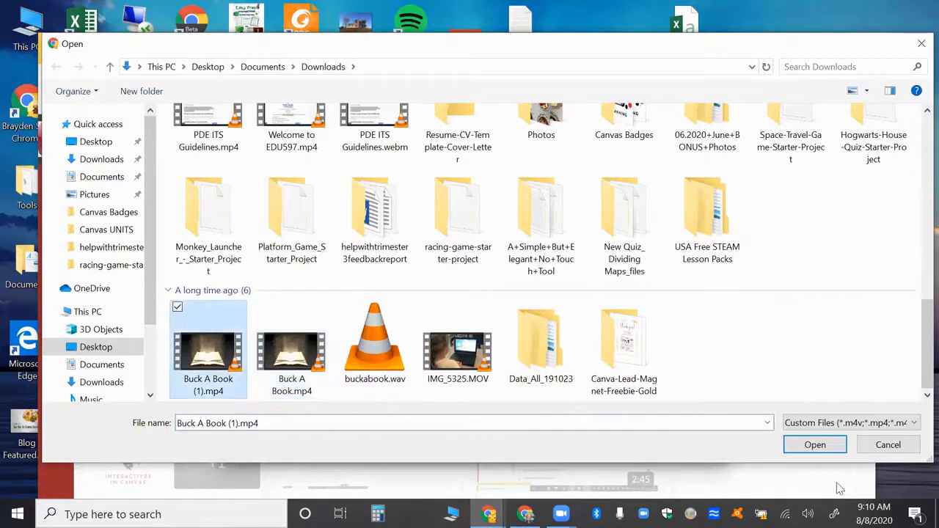
pyautogui.click(816, 446)
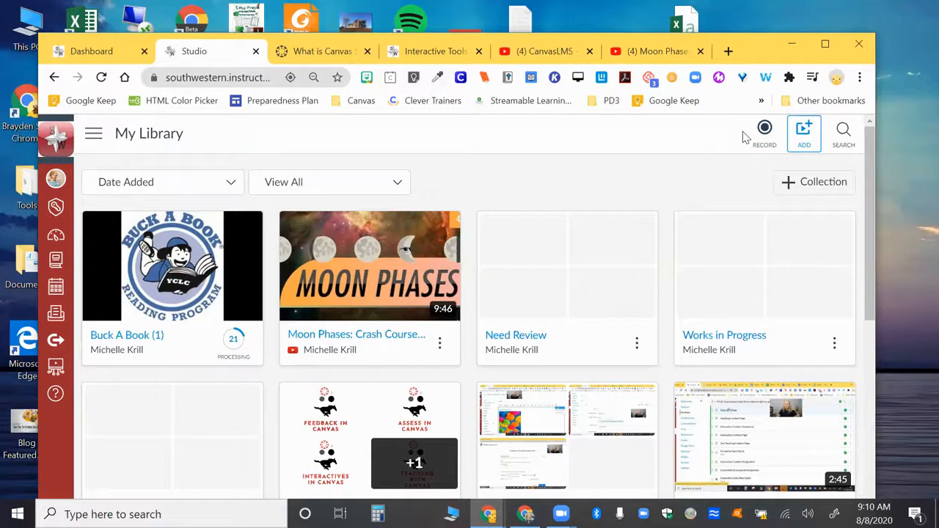
# Look over the items in My Library and examine the available options for the Need Review collection.
pyautogui.moveTo(620, 218)
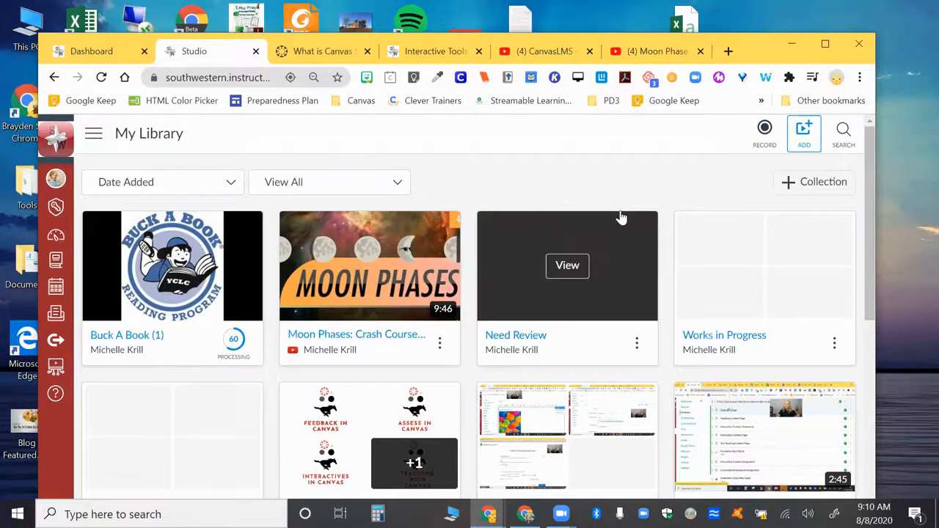
pyautogui.scroll(-3, 620, 218)
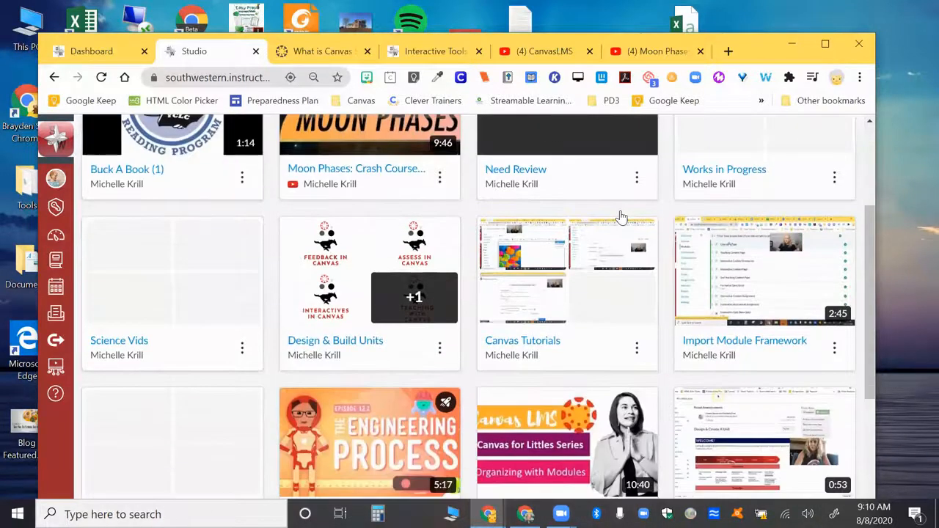
pyautogui.scroll(3, 621, 218)
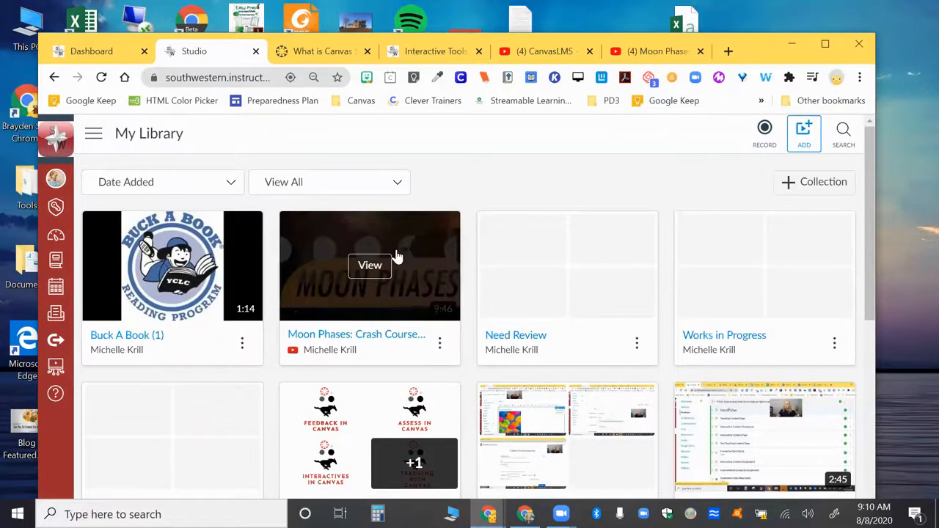
pyautogui.scroll(-2, 396, 257)
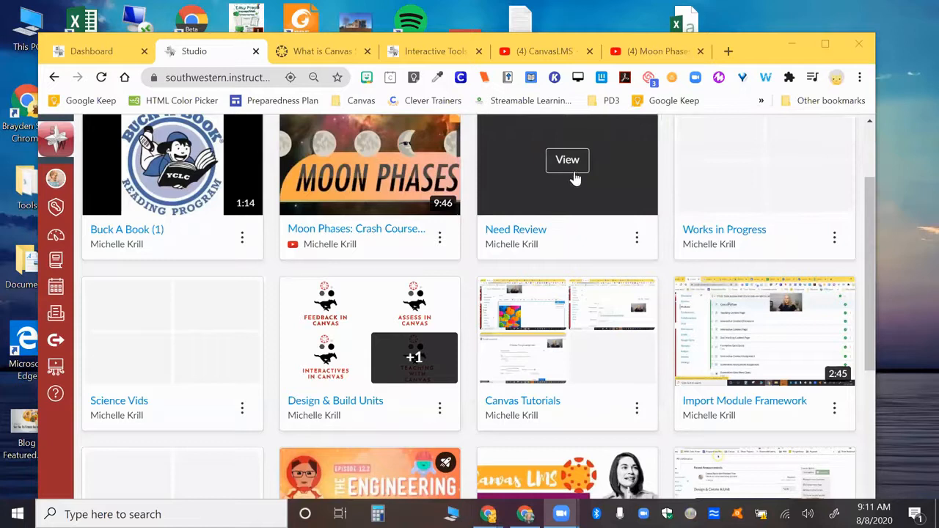
pyautogui.click(637, 238)
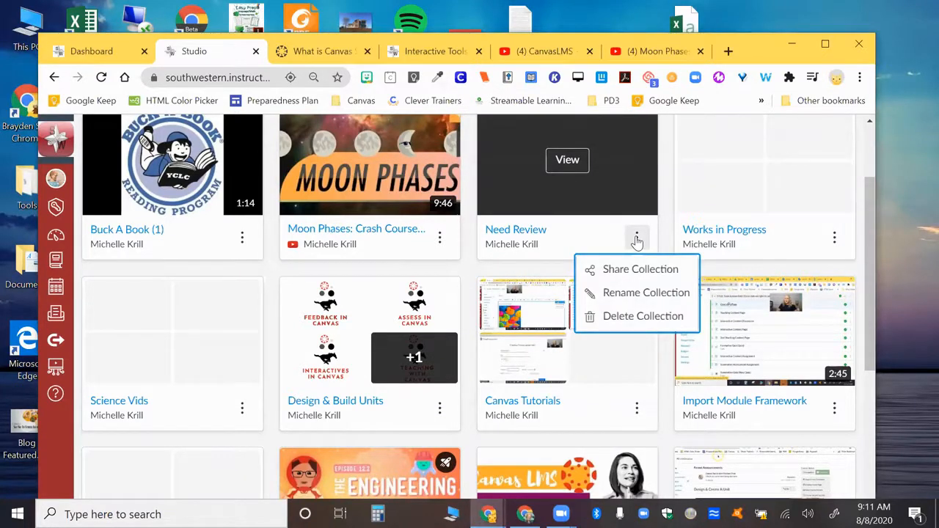
# Examine the media options and possible destination collections for the Moon Phases video, cancelling the move.
pyautogui.click(439, 240)
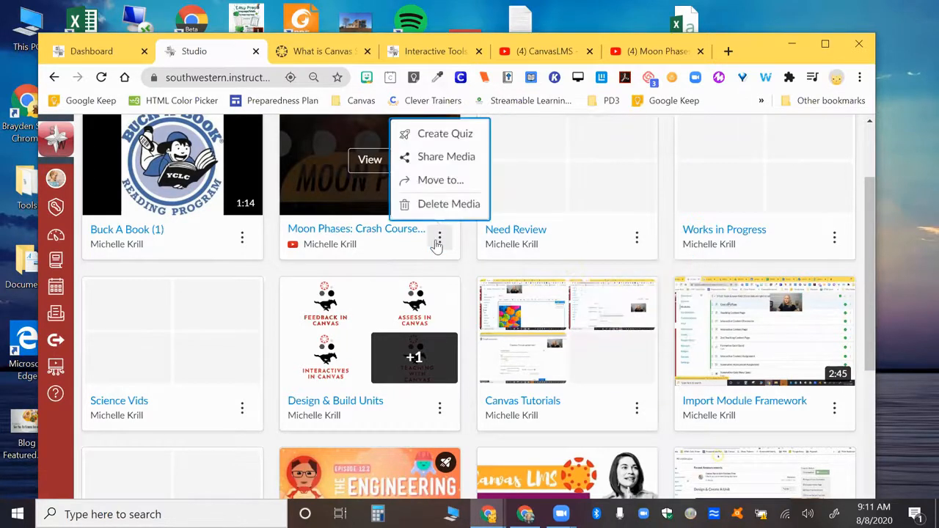
pyautogui.click(438, 183)
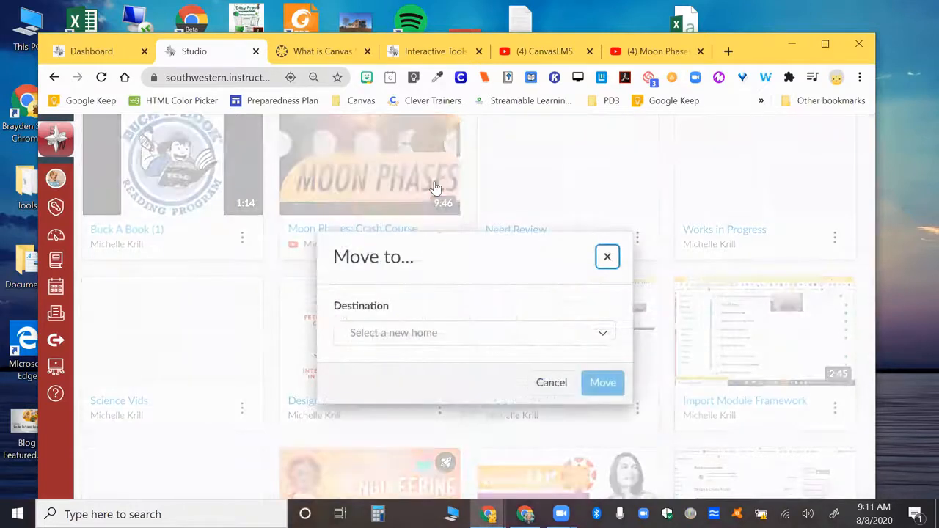
pyautogui.click(394, 336)
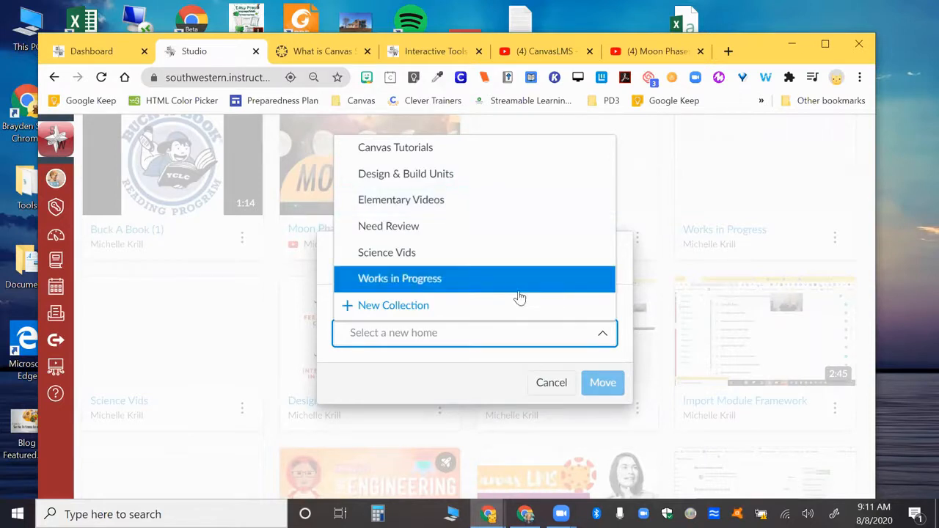
pyautogui.click(549, 385)
pyautogui.click(548, 385)
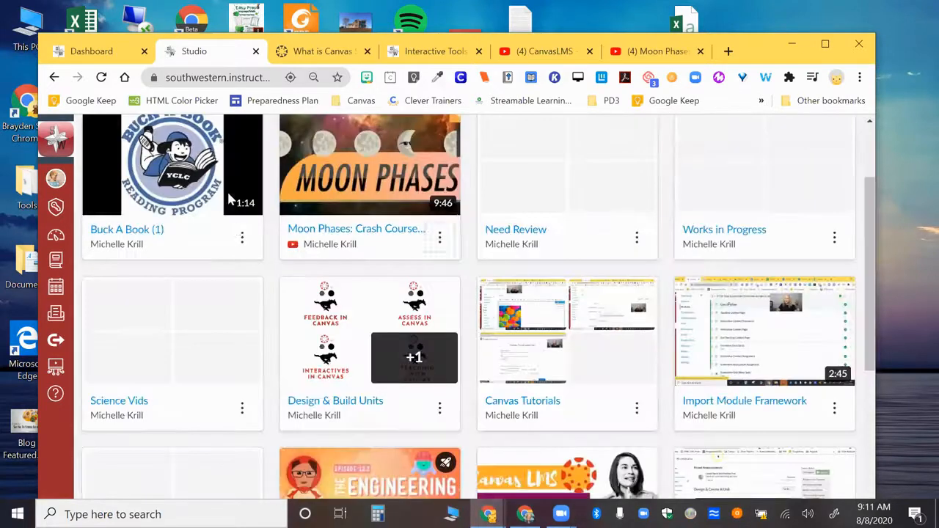
# Examine the available media options for the Buck A Book (1) video, closing them without choosing any.
pyautogui.click(242, 238)
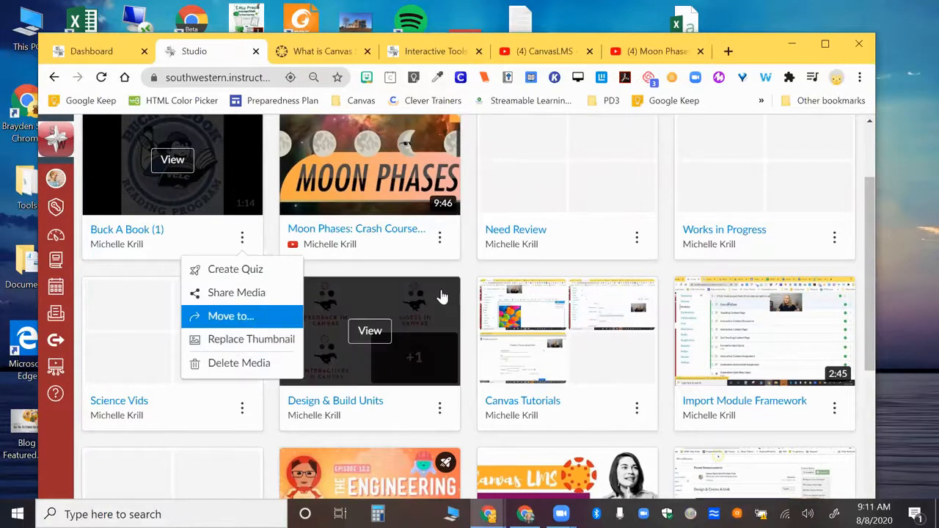
pyautogui.click(469, 270)
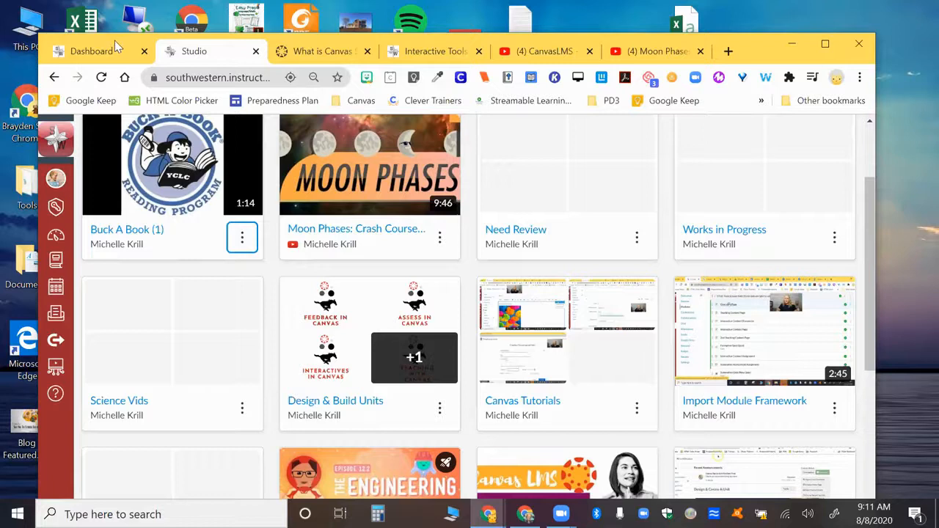
# Return to the Canvas Dashboard, open the Canvas Units course and look over its home page.
pyautogui.moveTo(114, 35); pyautogui.dragTo(115, 13)
pyautogui.click(103, 22)
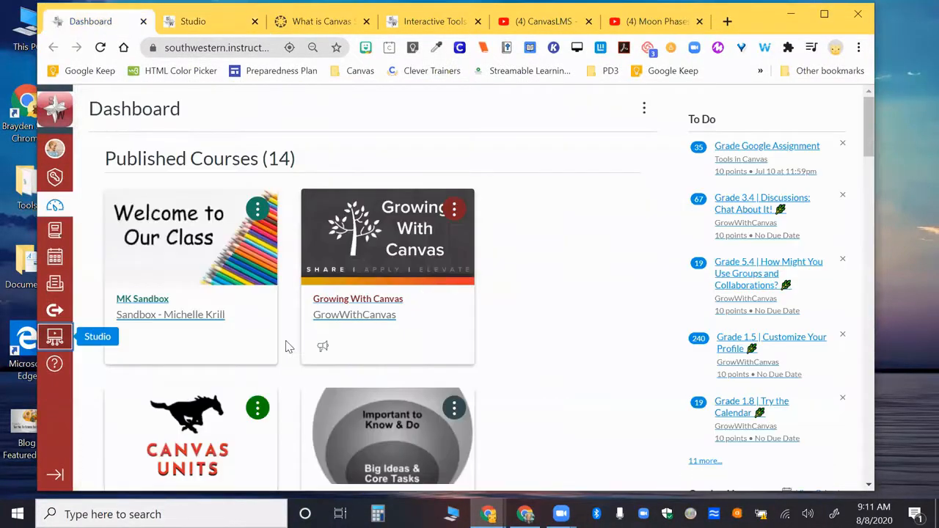
pyautogui.scroll(-2, 215, 308)
pyautogui.click(211, 285)
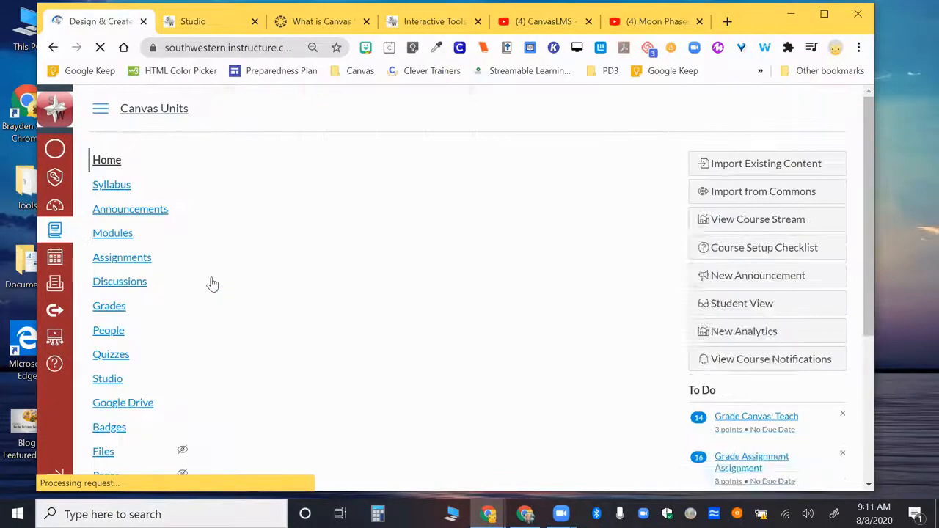
pyautogui.scroll(-2, 353, 314)
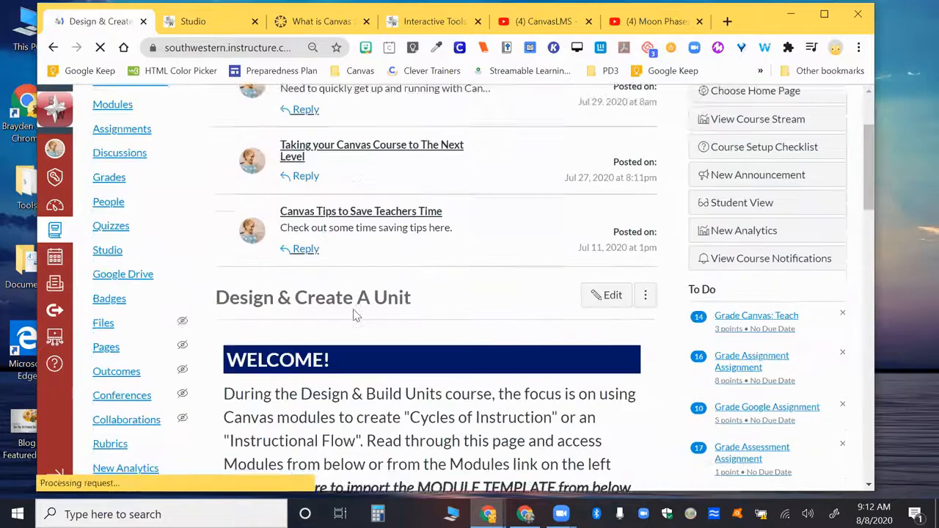
pyautogui.scroll(-3, 352, 314)
pyautogui.scroll(-2, 352, 314)
pyautogui.scroll(6, 354, 313)
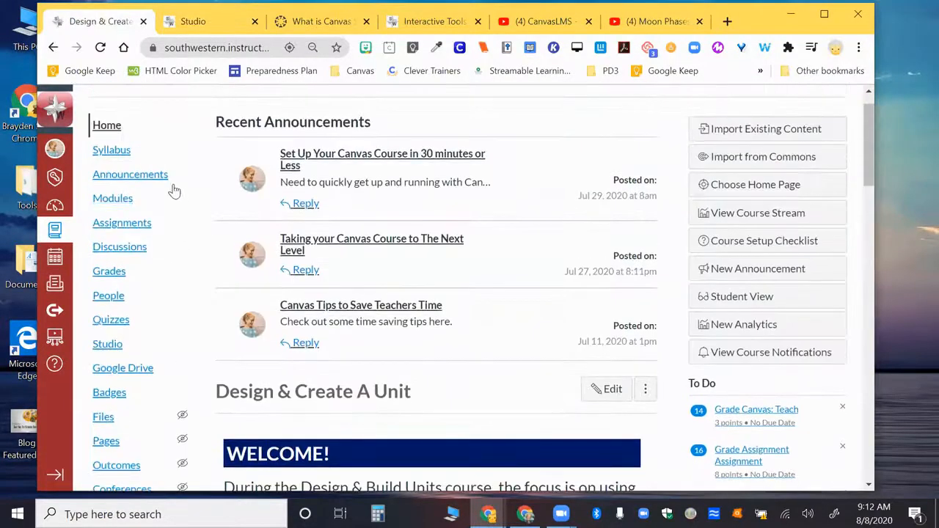
# Open the Teaching Video Overview item in the Teach (Share Knowledge) module of the course.
pyautogui.click(111, 204)
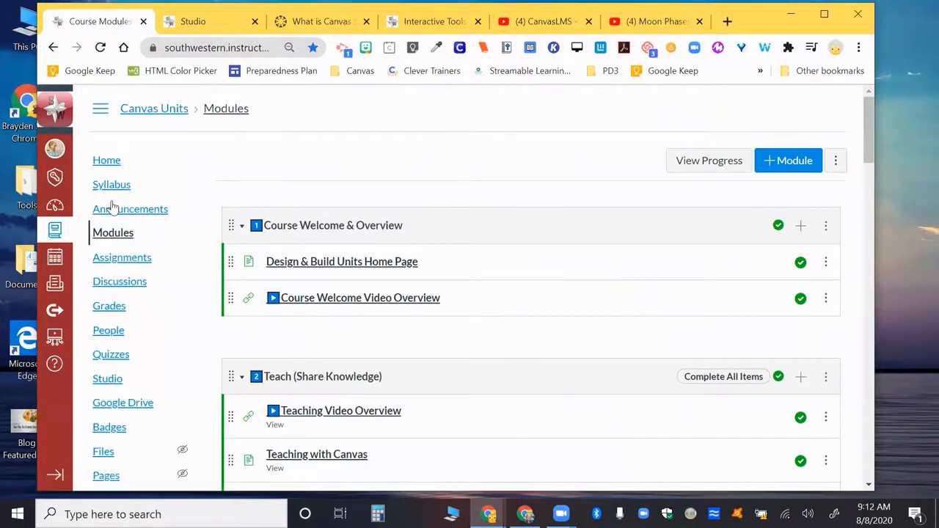
pyautogui.scroll(-2, 225, 265)
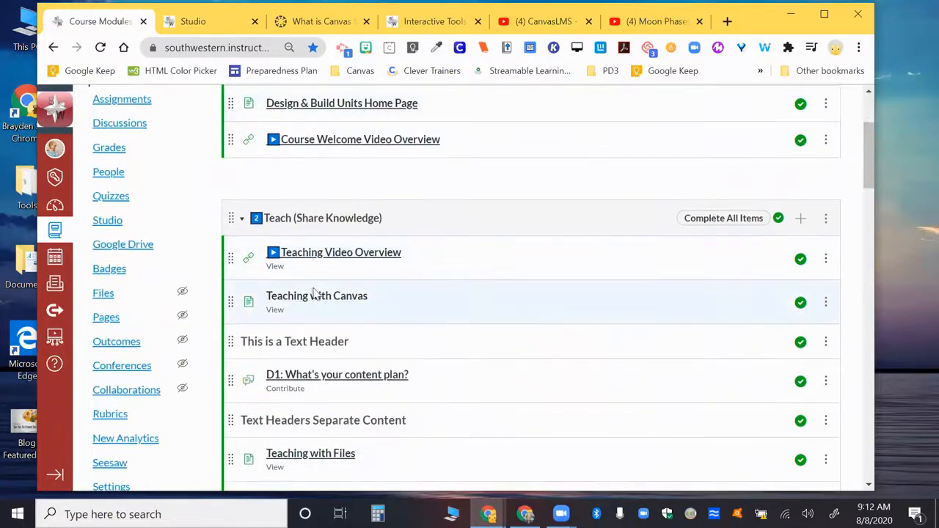
pyautogui.click(332, 257)
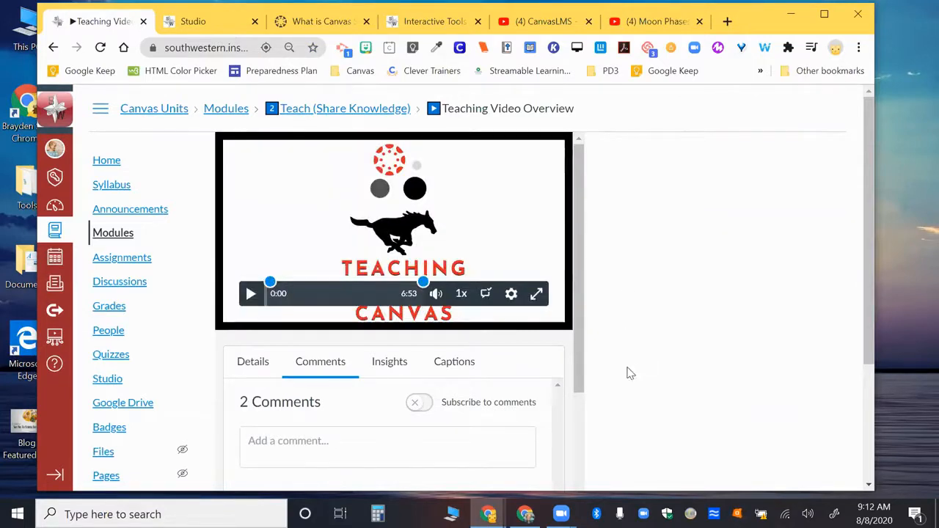
# Look over the comments left on the Teaching Video Overview video.
pyautogui.scroll(-3, 690, 304)
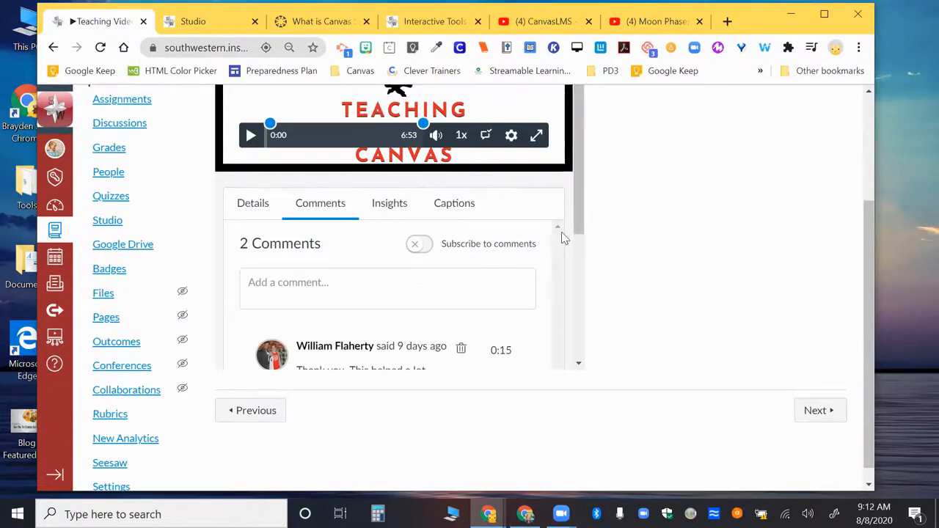
pyautogui.scroll(-2, 587, 248)
pyautogui.moveTo(587, 248); pyautogui.dragTo(575, 197)
# Examine the Insights for the Teaching Video Overview, including the All Viewers chart and the list of individual viewers.
pyautogui.click(397, 204)
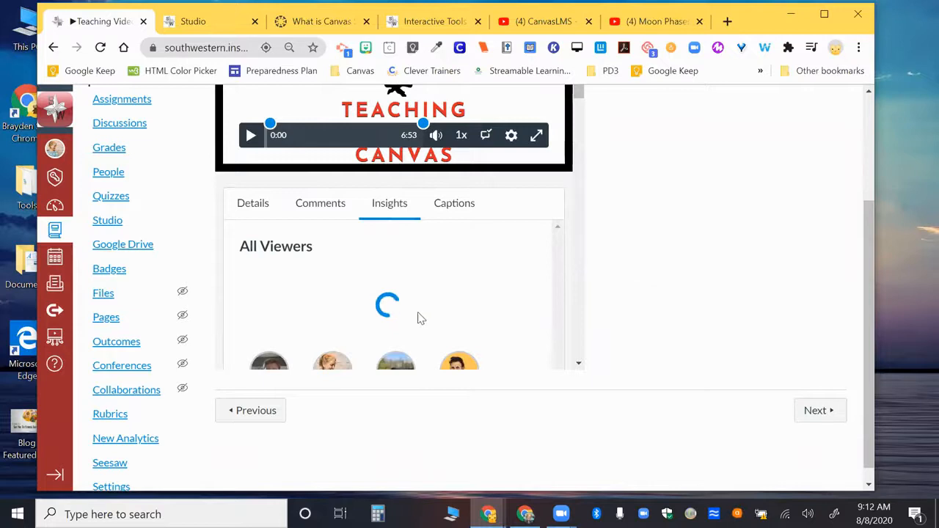
pyautogui.scroll(-2, 421, 318)
pyautogui.scroll(-1, 422, 317)
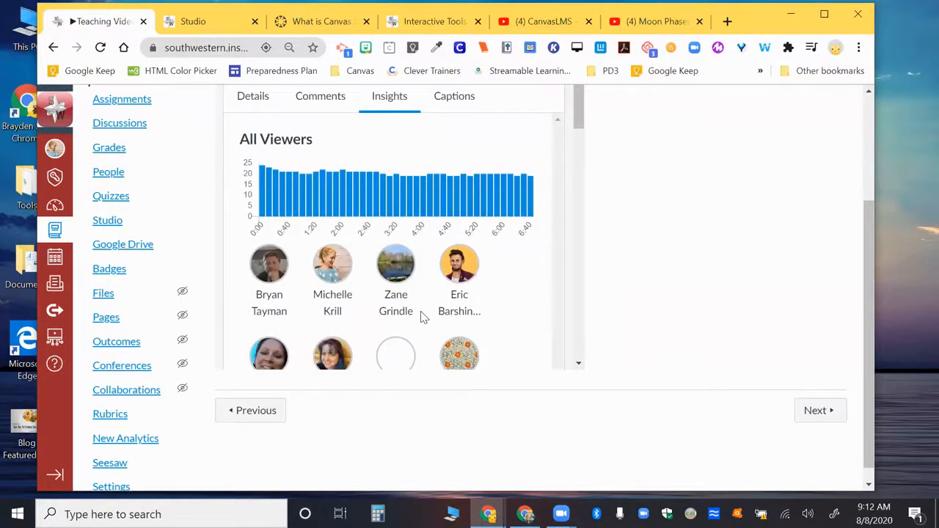
pyautogui.scroll(-6, 421, 317)
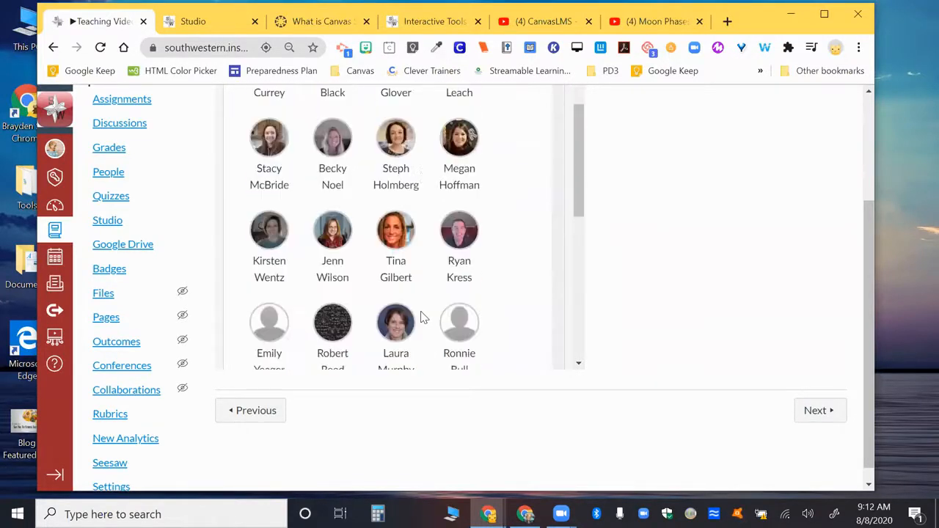
pyautogui.scroll(-5, 421, 316)
pyautogui.scroll(10, 421, 317)
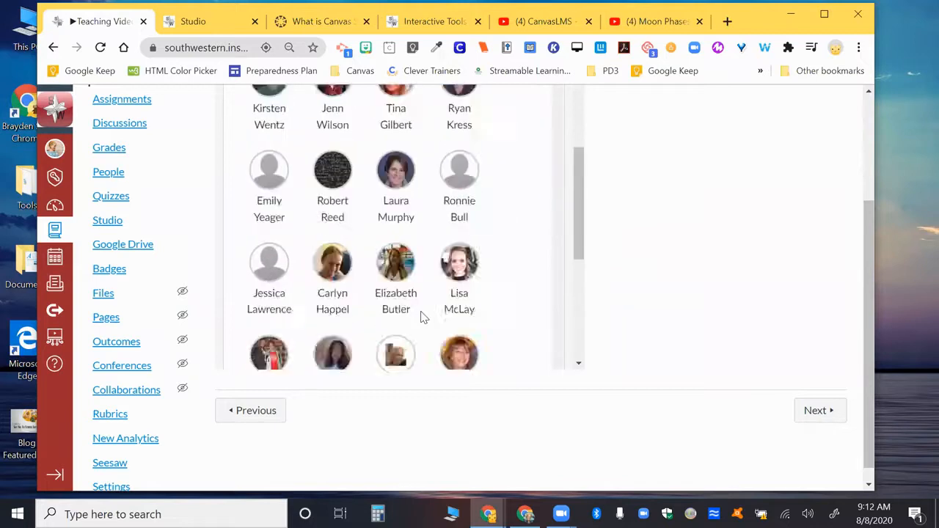
pyautogui.scroll(1, 421, 317)
pyautogui.scroll(3, 396, 279)
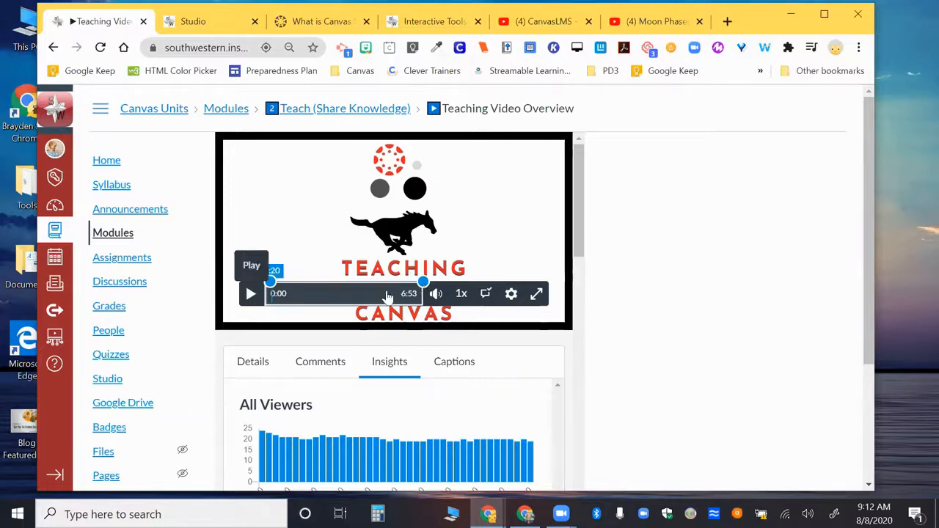
pyautogui.scroll(-5, 310, 252)
pyautogui.scroll(5, 310, 251)
# Request automatically generated captions for the Teaching Video Overview with English as the spoken language.
pyautogui.click(447, 367)
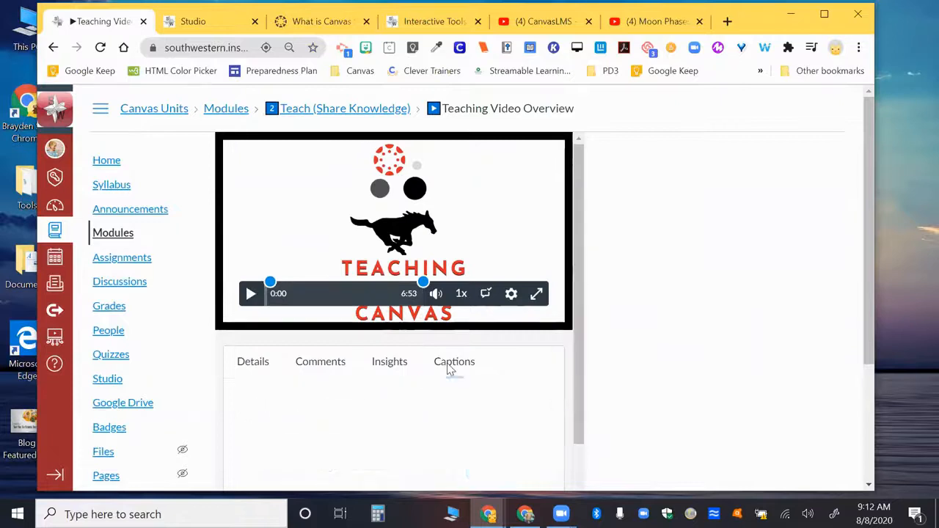
pyautogui.scroll(-2, 447, 370)
pyautogui.scroll(-2, 327, 350)
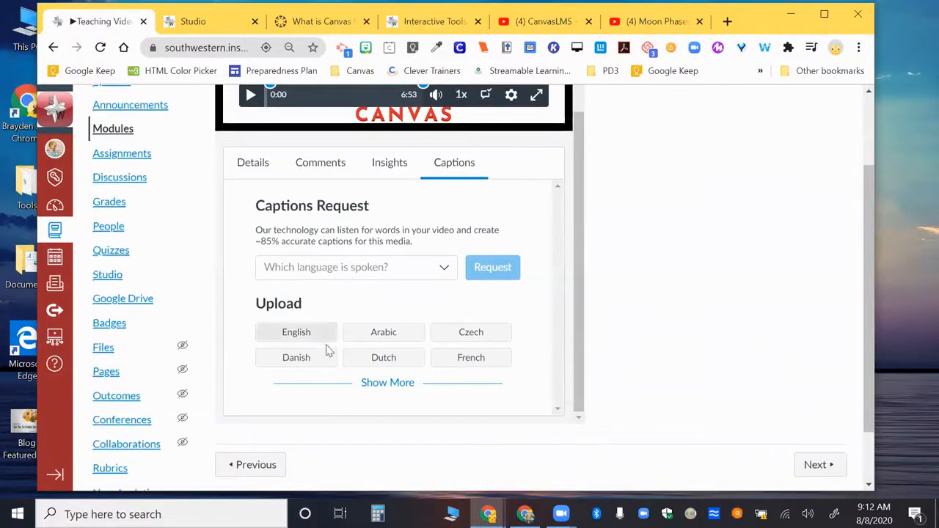
pyautogui.click(386, 266)
pyautogui.click(313, 154)
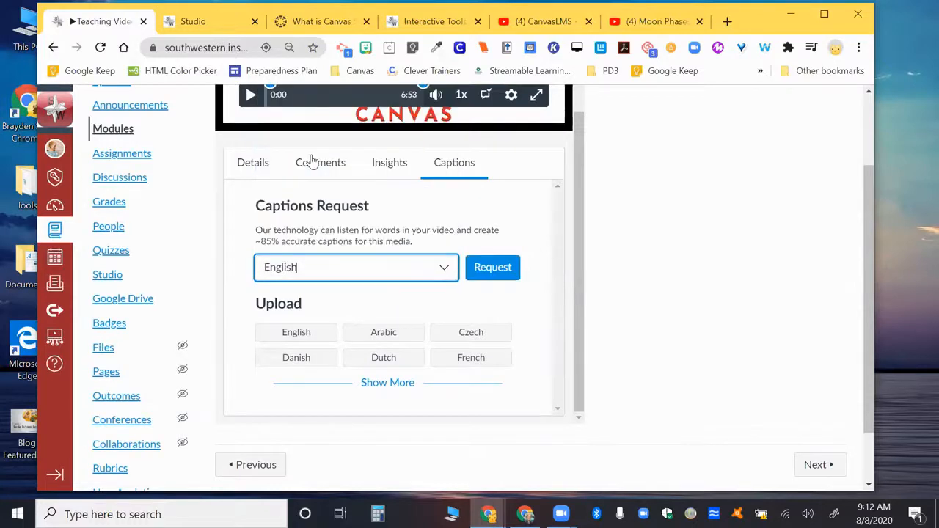
pyautogui.click(495, 270)
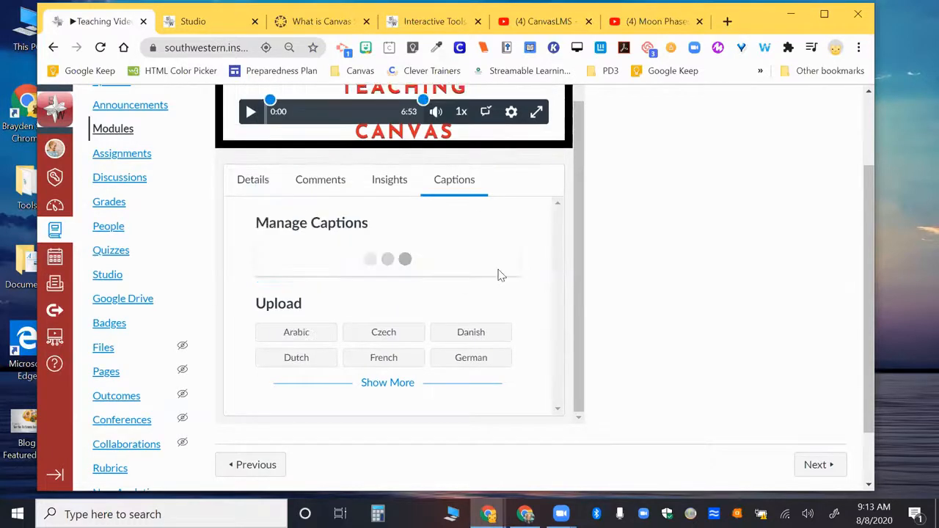
pyautogui.scroll(2, 362, 210)
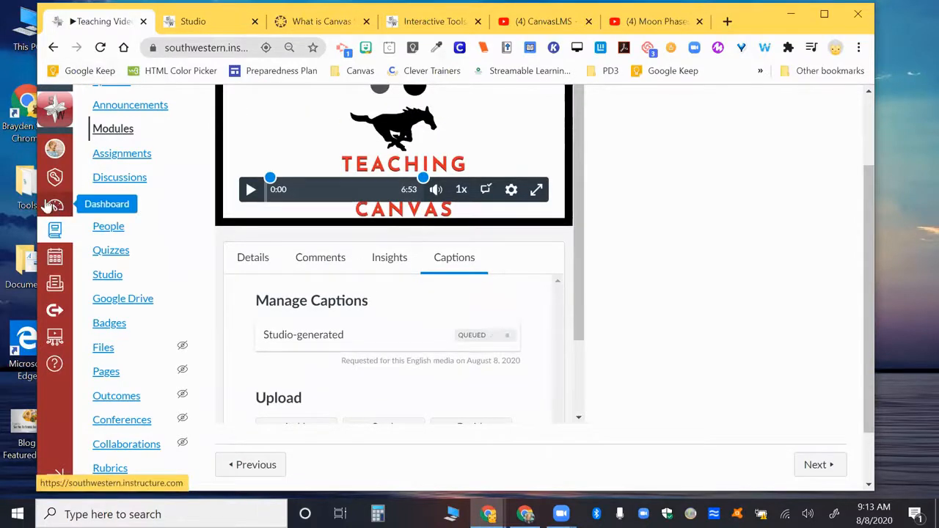
# Return to Studio and examine the Moon Phases video's sharing options for links and people, including permission levels, then close them without sharing.
pyautogui.click(193, 22)
pyautogui.scroll(2, 284, 280)
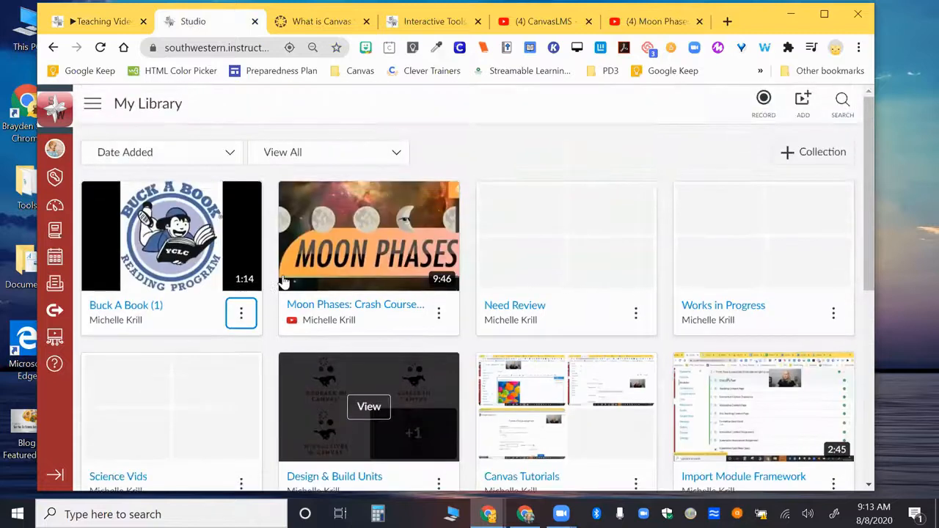
pyautogui.click(439, 316)
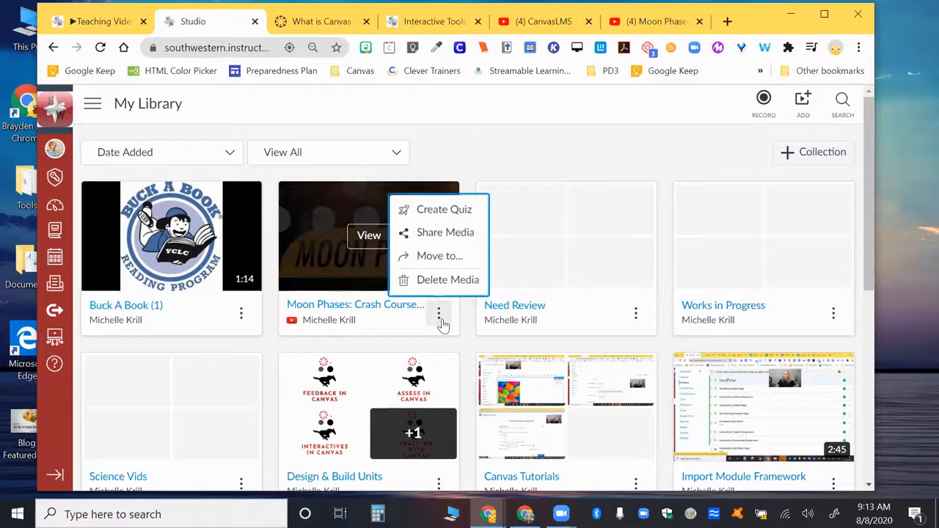
pyautogui.click(425, 232)
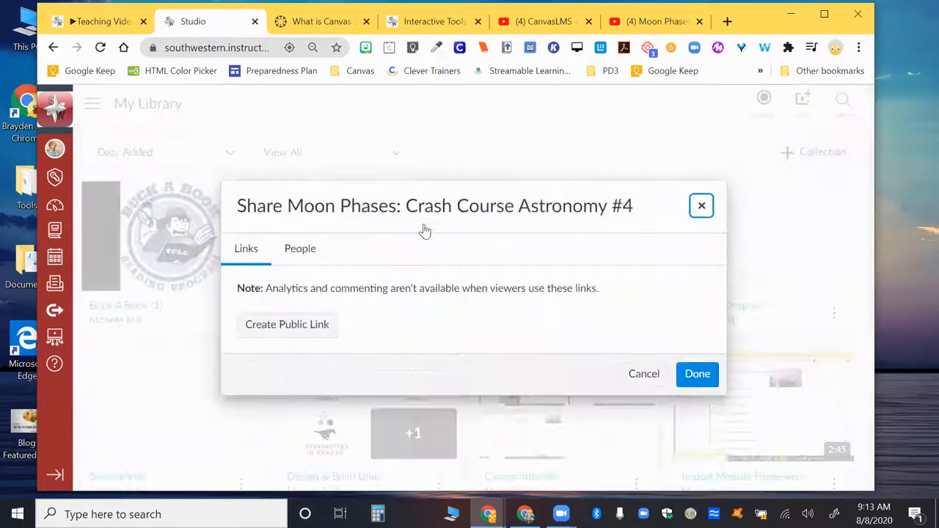
pyautogui.click(311, 251)
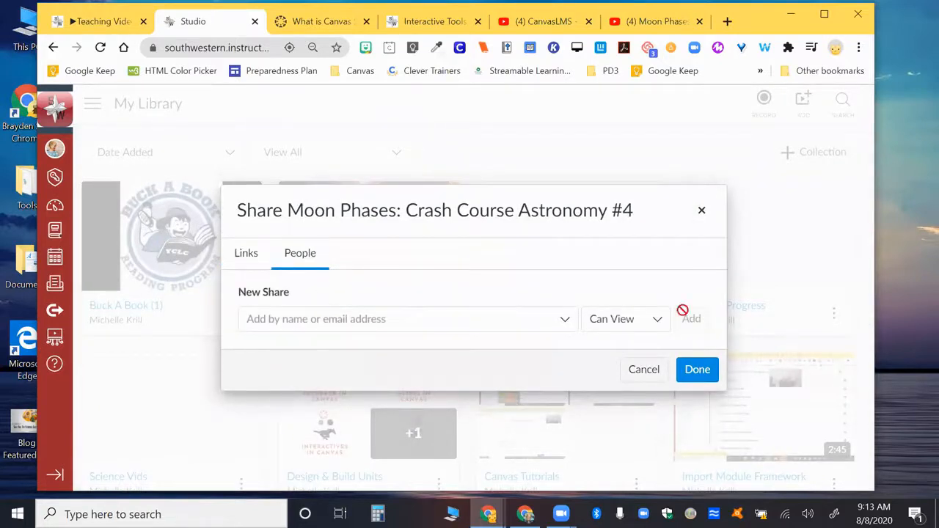
pyautogui.click(648, 329)
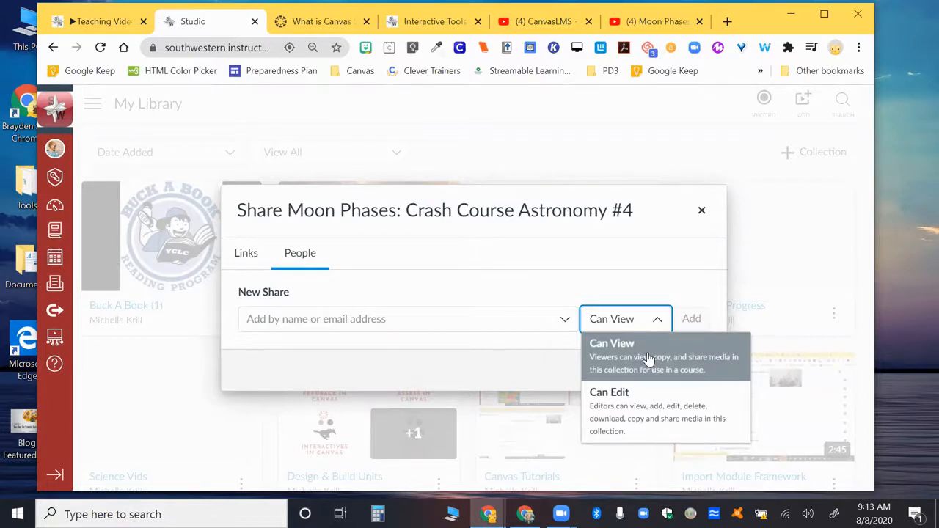
pyautogui.click(701, 212)
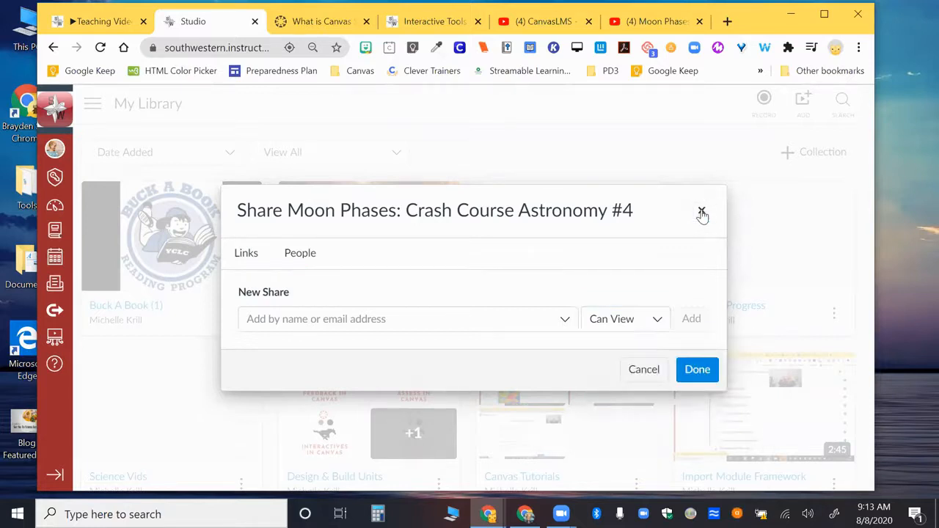
pyautogui.click(702, 211)
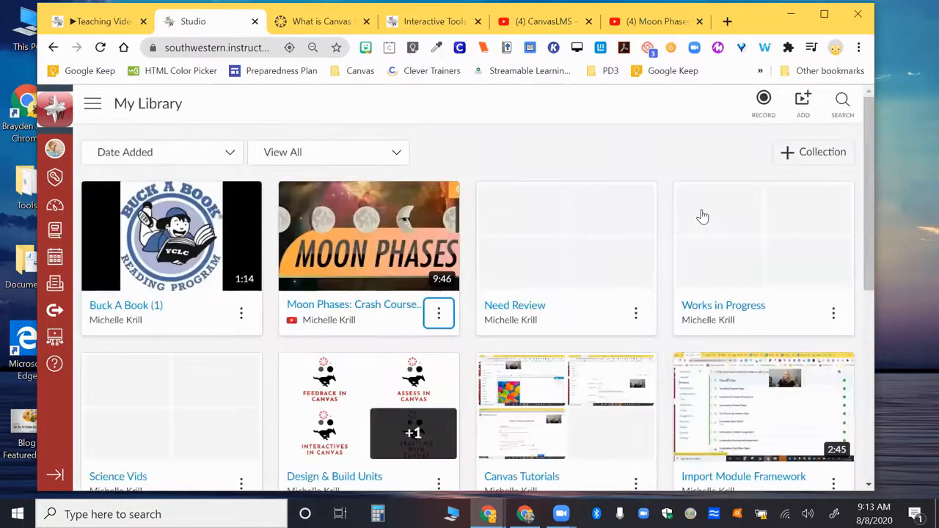
# Create a video quiz titled Moon Phases from the Moon Phases video, leaving question markers visible to students.
pyautogui.click(438, 314)
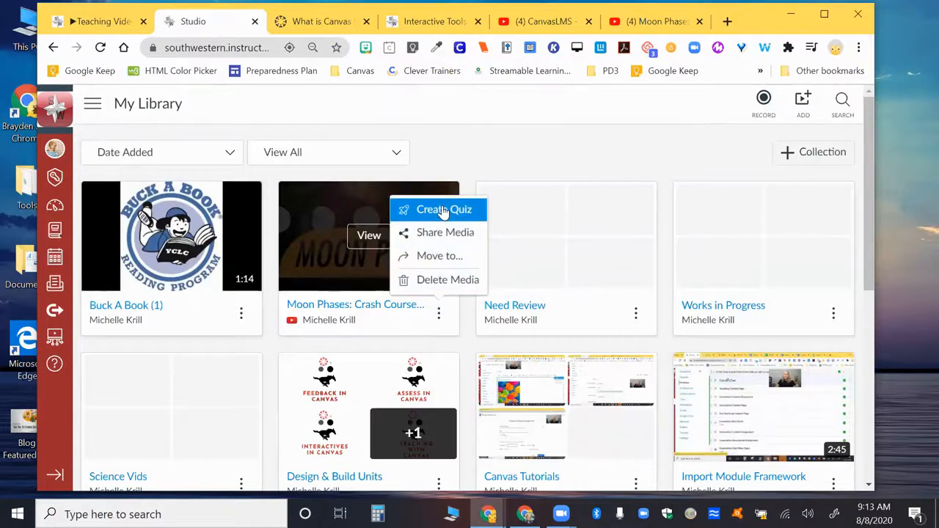
pyautogui.click(443, 210)
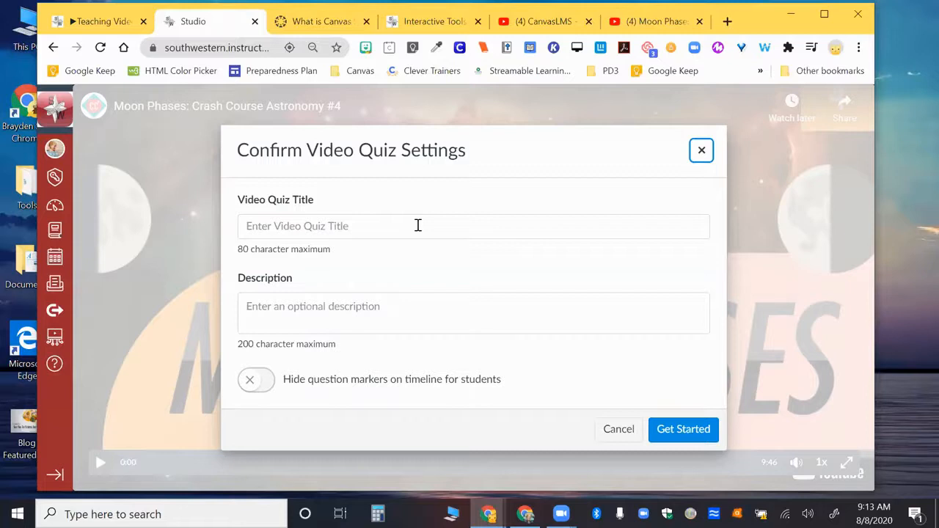
pyautogui.click(417, 225)
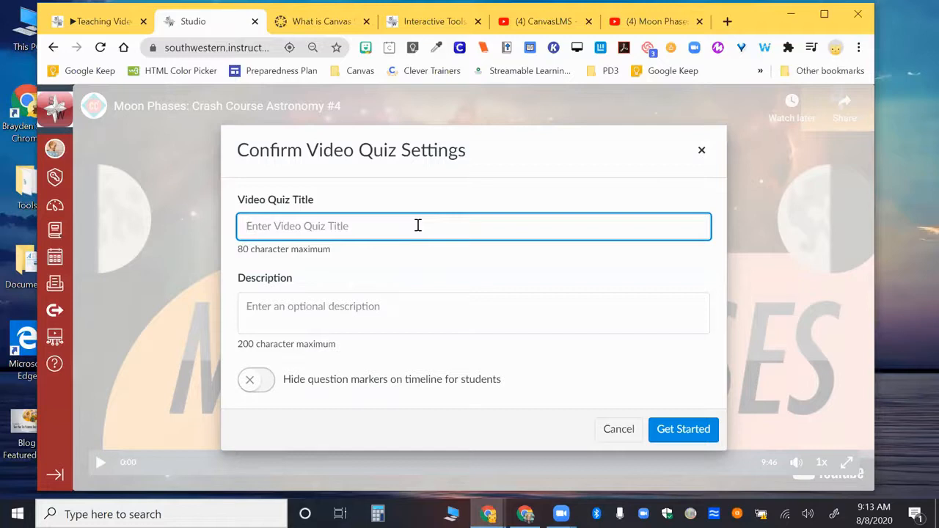
pyautogui.write('Moon Phases')
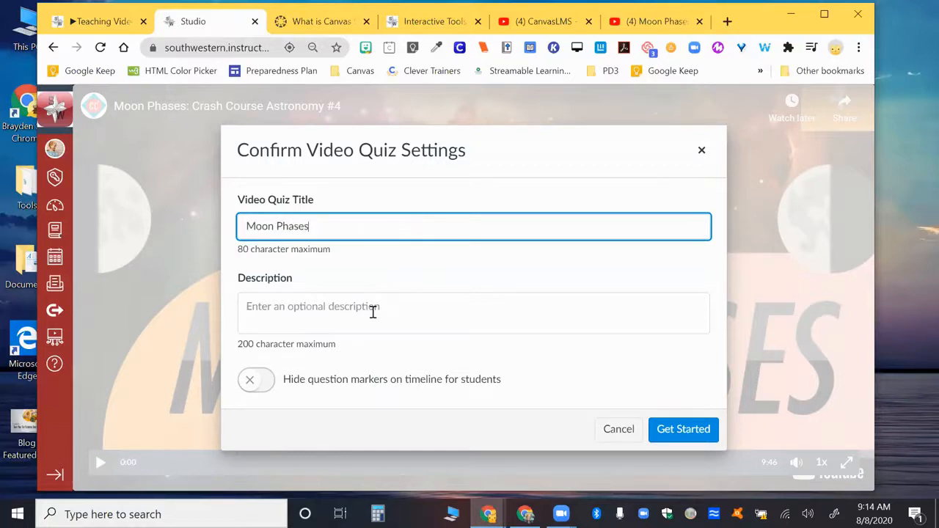
pyautogui.click(251, 383)
pyautogui.click(255, 383)
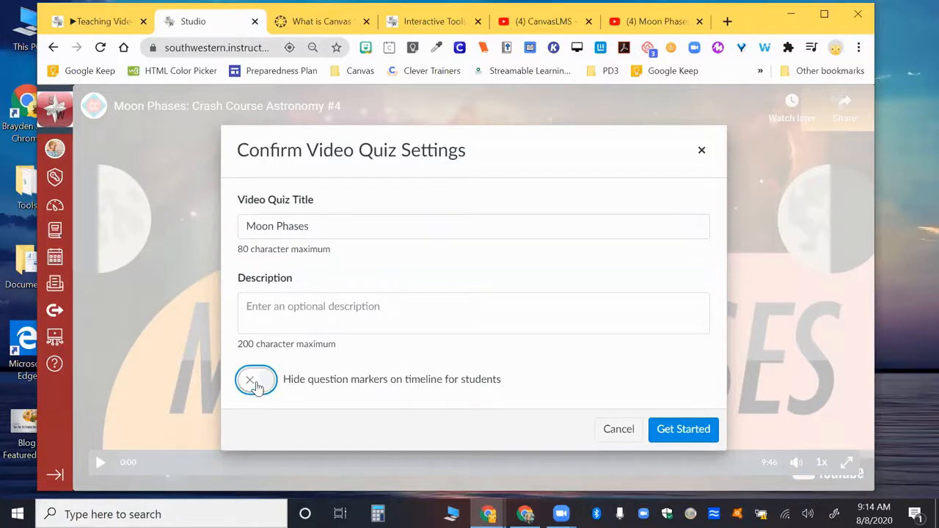
pyautogui.click(689, 433)
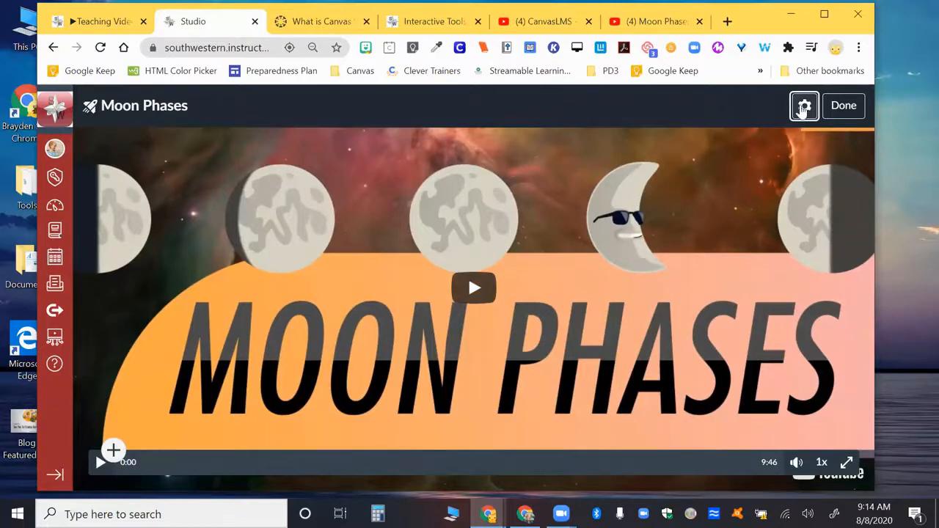
# Review the settings of the Moon Phases video quiz and close them without changes.
pyautogui.click(803, 108)
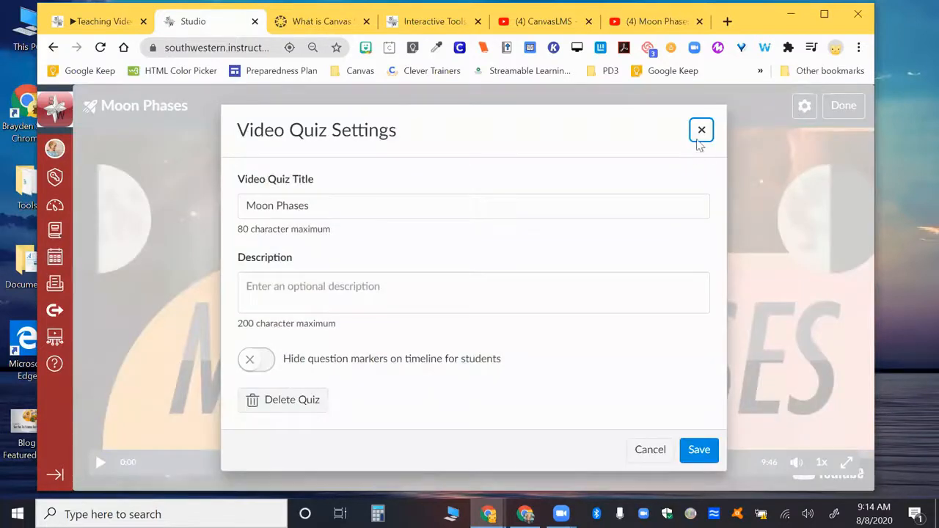
pyautogui.click(701, 130)
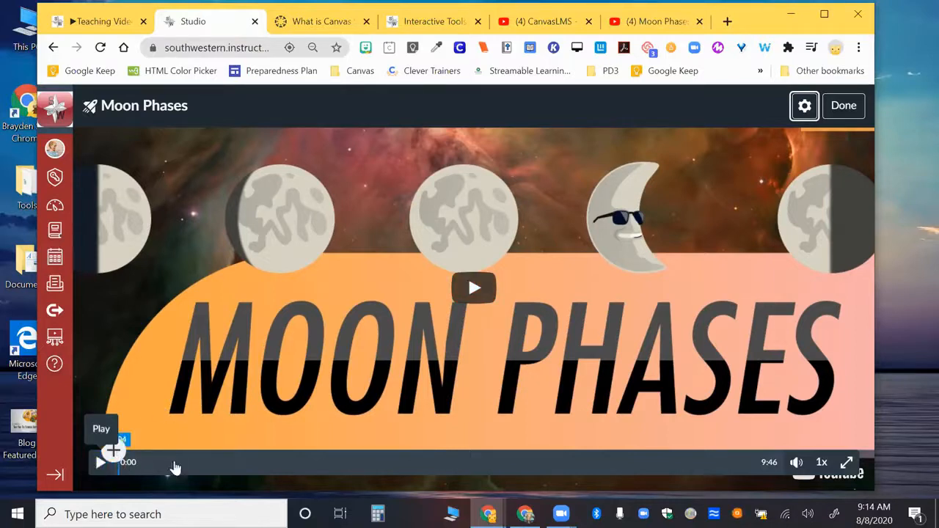
# Start a multiple-choice question at 1:07 in the Moon Phases quiz video.
pyautogui.click(190, 462)
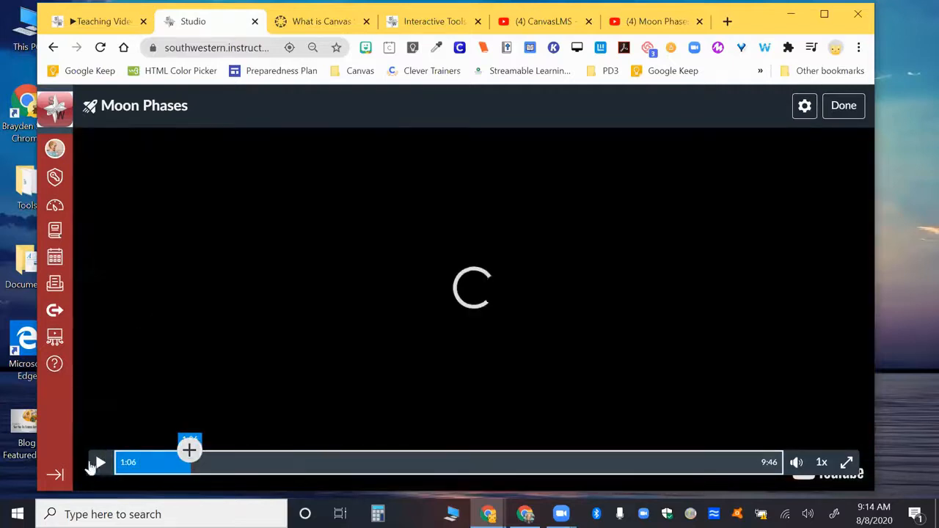
pyautogui.click(99, 463)
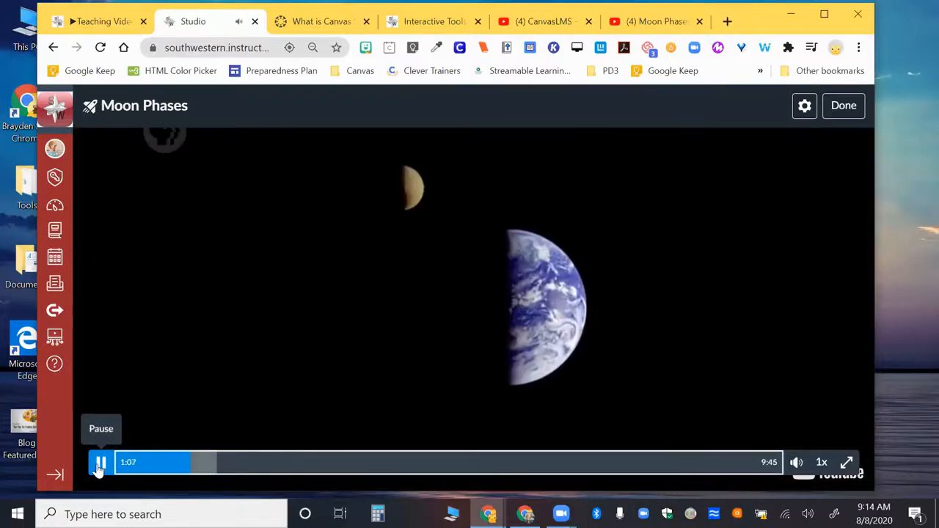
pyautogui.click(99, 463)
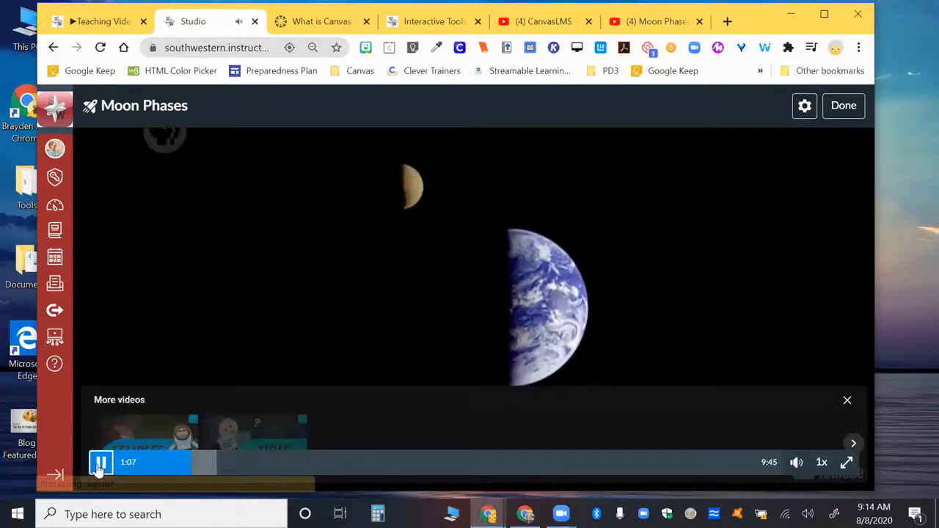
pyautogui.click(190, 450)
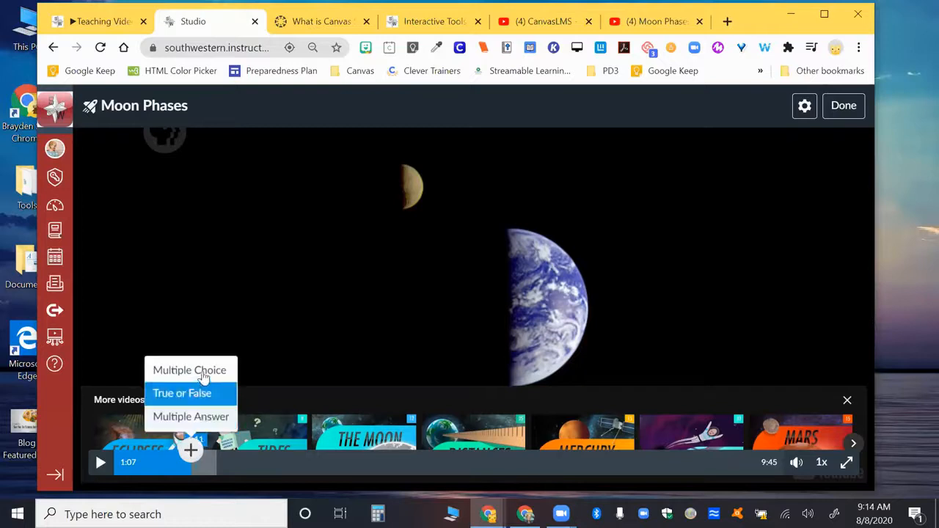
pyautogui.click(204, 372)
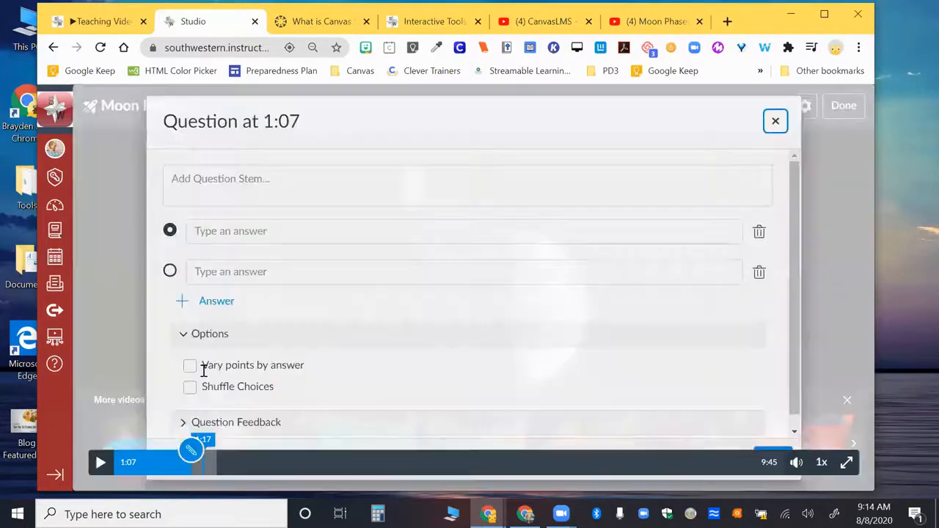
# Enter "What is a moon phase?" as the stem of the question at 1:07.
pyautogui.click(281, 189)
pyautogui.write('What is a plan')
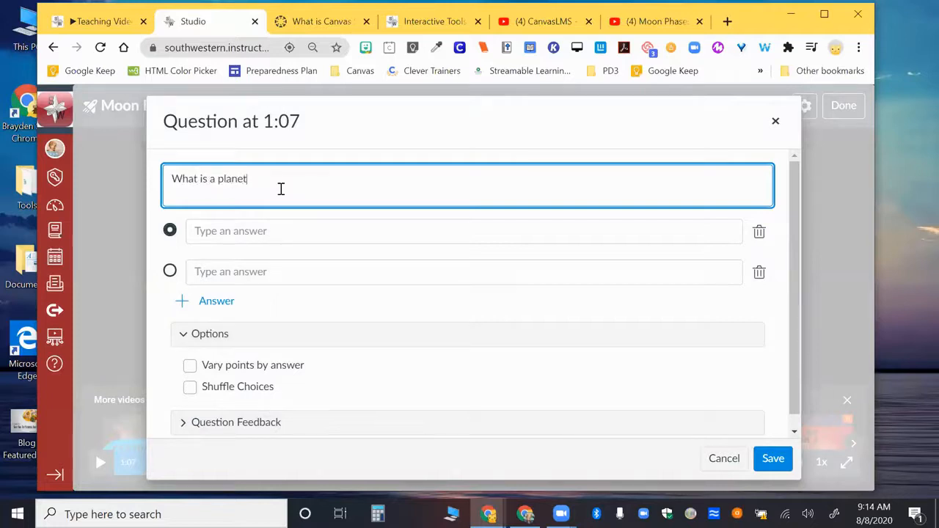
pyautogui.write('et')
pyautogui.press('BackSpace')
pyautogui.press('BackSpace')
pyautogui.press('BackSpace')
pyautogui.press('BackSpace')
pyautogui.press('BackSpace')
pyautogui.press('BackSpace')
pyautogui.press('BackSpace')
pyautogui.press('BackSpace')
pyautogui.press('BackSpace')
pyautogui.press('BackSpace')
pyautogui.press('BackSpace')
pyautogui.press('BackSpace')
pyautogui.press('BackSpace')
pyautogui.press('BackSpace')
pyautogui.press('BackSpace')
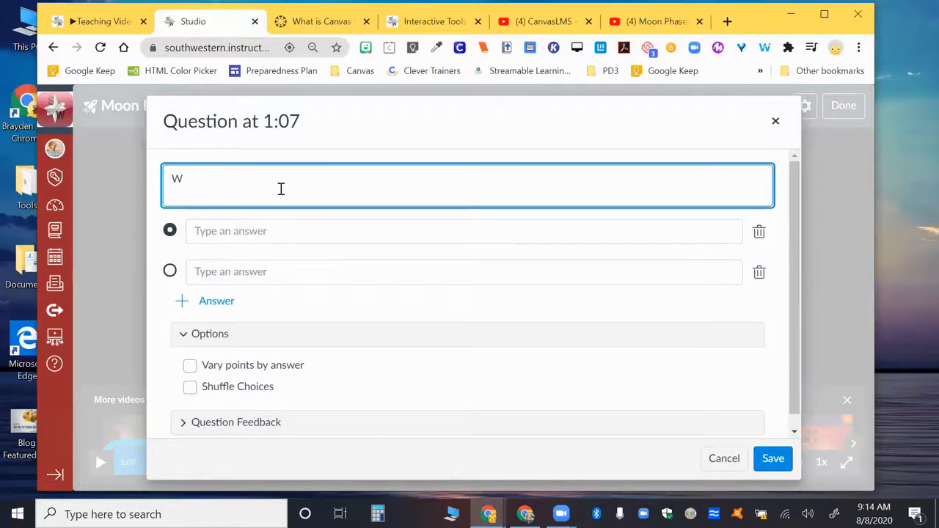
pyautogui.write('hat is a moon phase?')
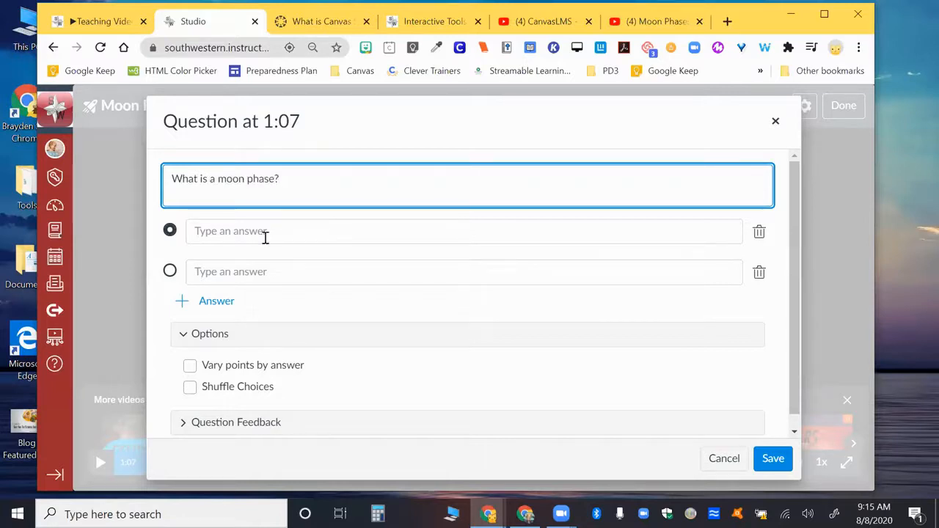
# Fill in the choices Answer A and Answer B, keep Answer A correct, leave the question feedback blank, and save the question.
pyautogui.click(266, 232)
pyautogui.write('Anser')
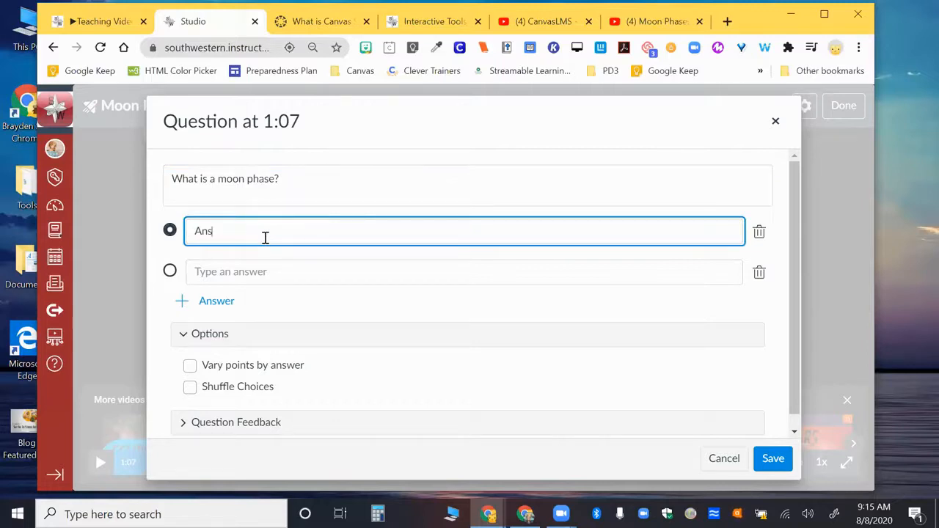
pyautogui.write('wer A')
pyautogui.click(254, 266)
pyautogui.write('Anse')
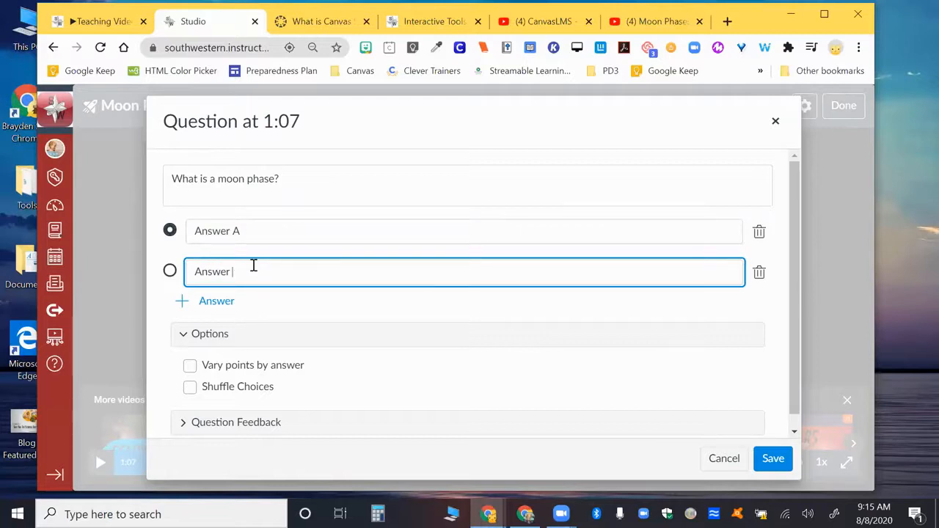
pyautogui.scroll(-1, 306, 330)
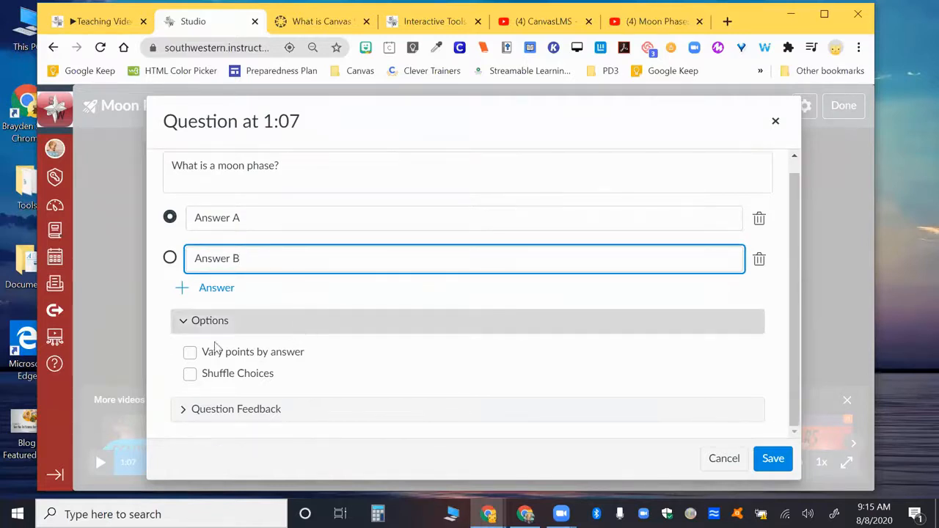
pyautogui.click(184, 411)
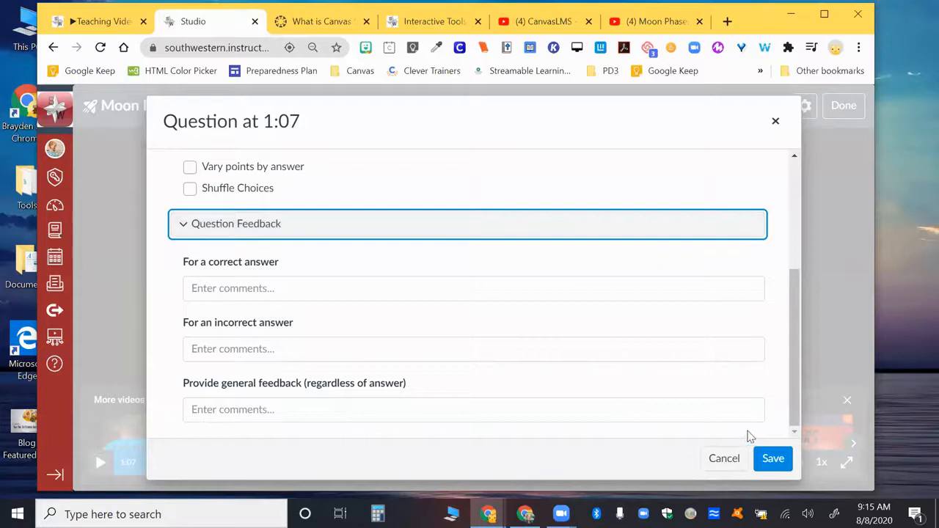
pyautogui.click(772, 458)
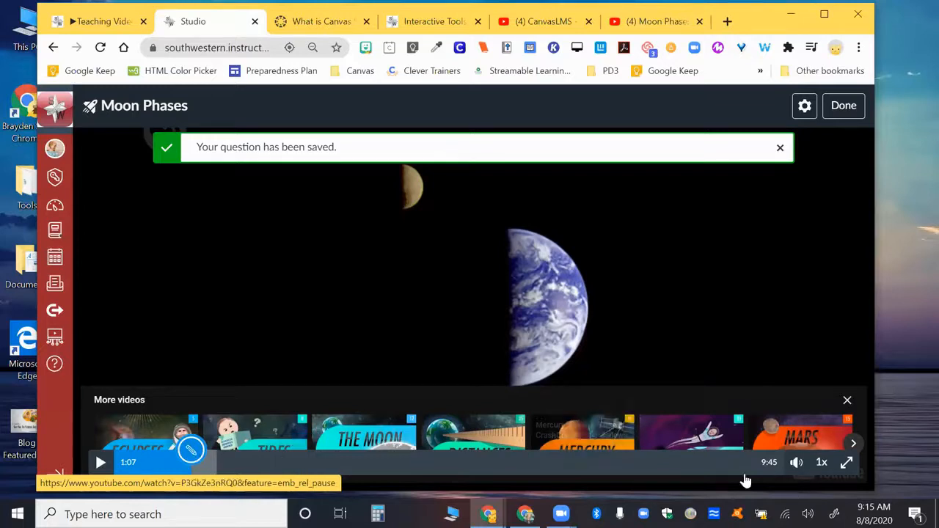
# Add and save a true-or-false question at 8:54 stating "This video taught me more about moon phases." with True as the correct answer.
pyautogui.click(727, 462)
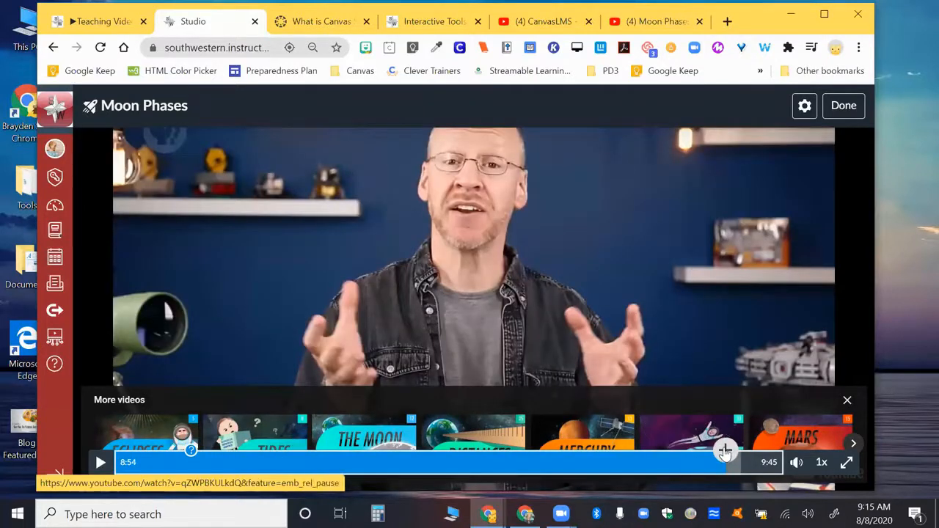
pyautogui.click(724, 450)
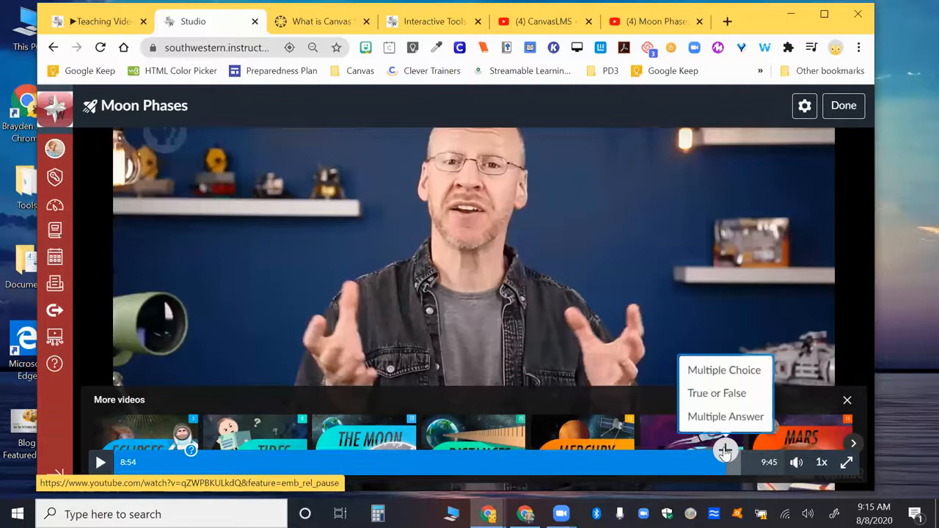
pyautogui.click(712, 394)
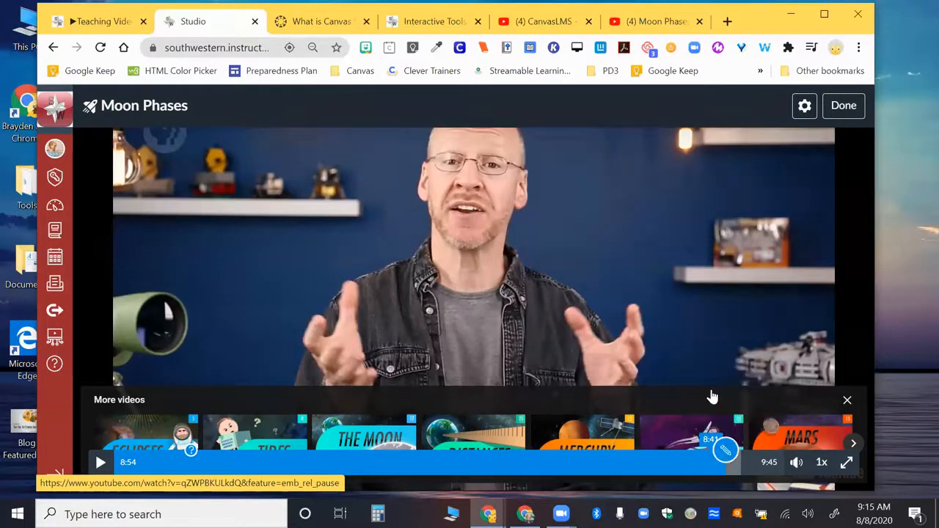
pyautogui.click(188, 247)
pyautogui.write('This video taught me more about moon phases.')
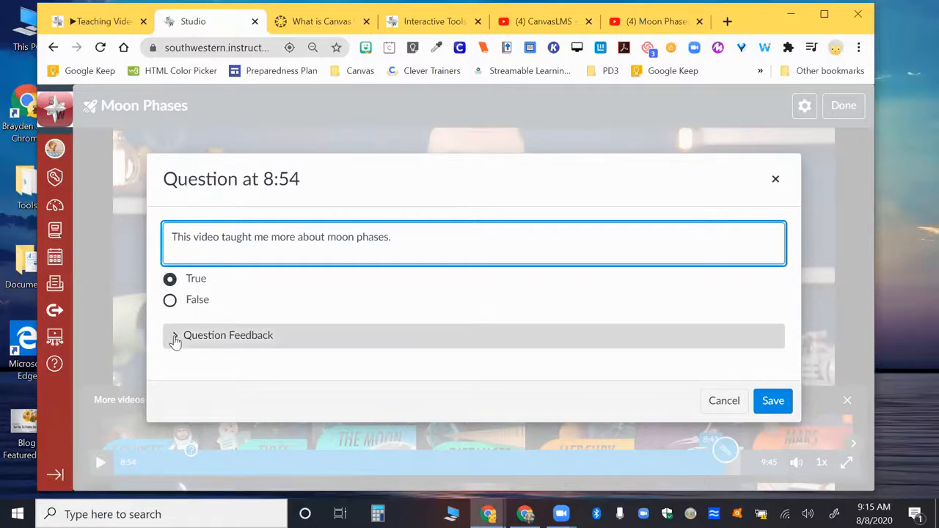
pyautogui.click(174, 337)
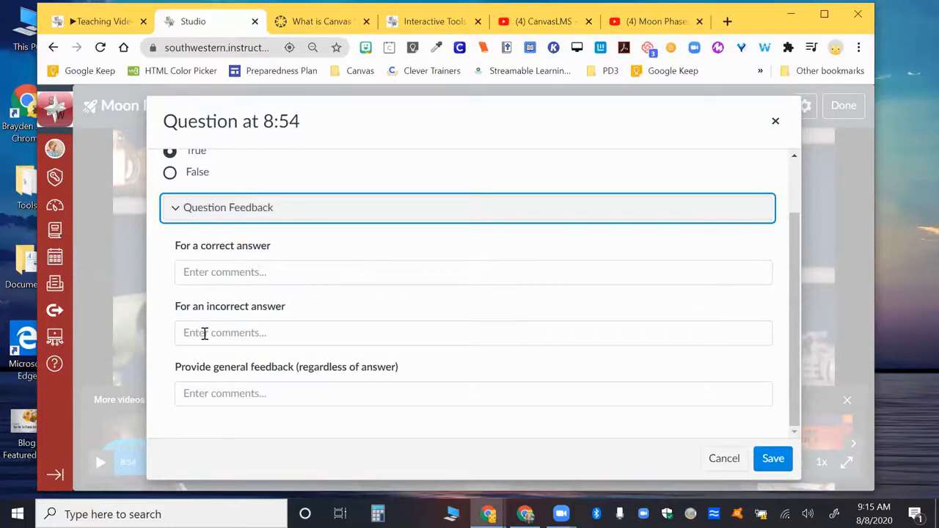
pyautogui.click(781, 460)
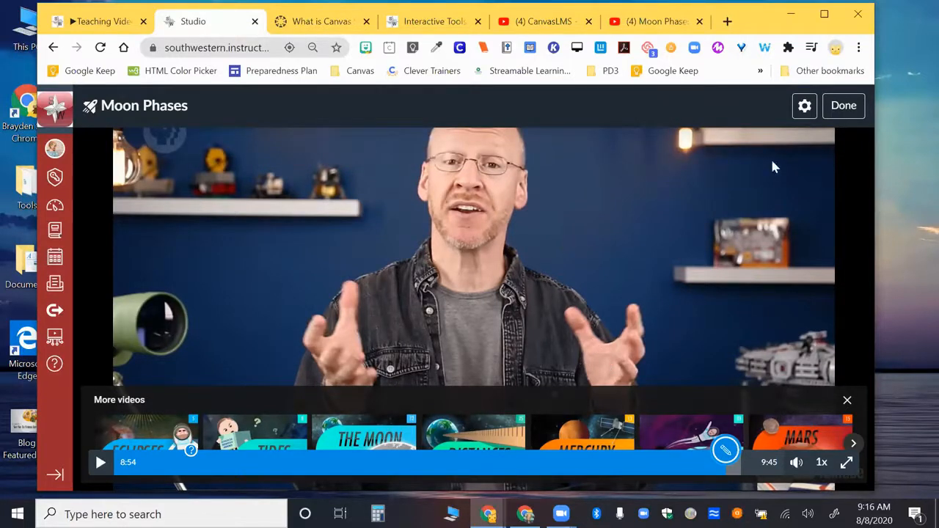
# Finish editing the quiz, then reopen the Moon Phases quiz from its video's quizzes in My Library.
pyautogui.click(844, 106)
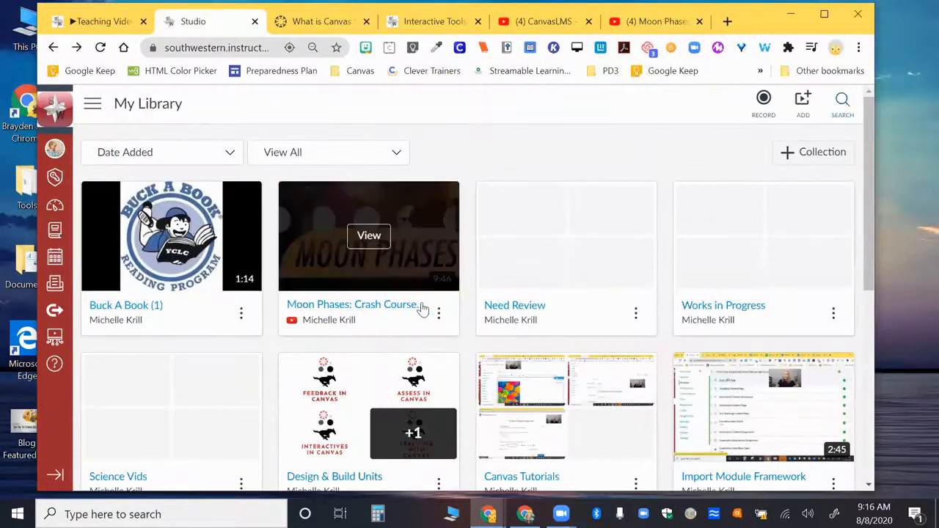
pyautogui.click(439, 316)
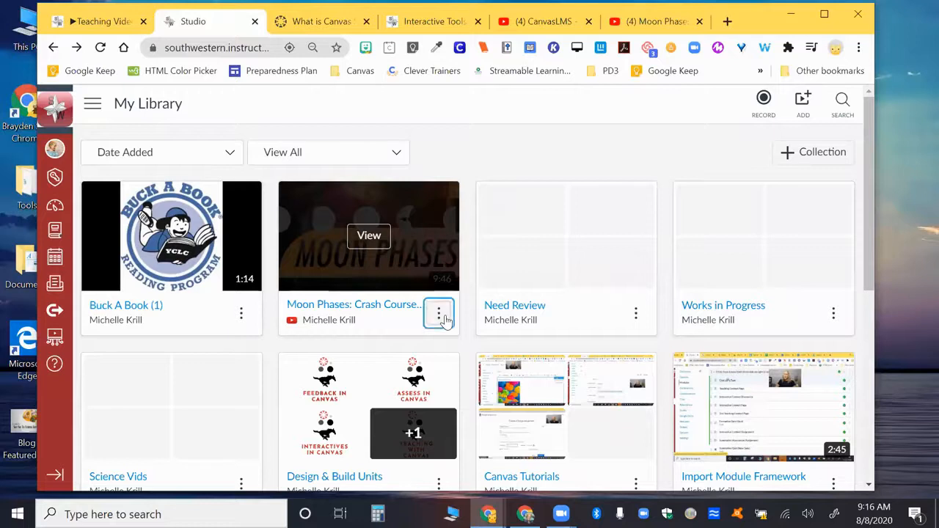
pyautogui.moveTo(451, 211)
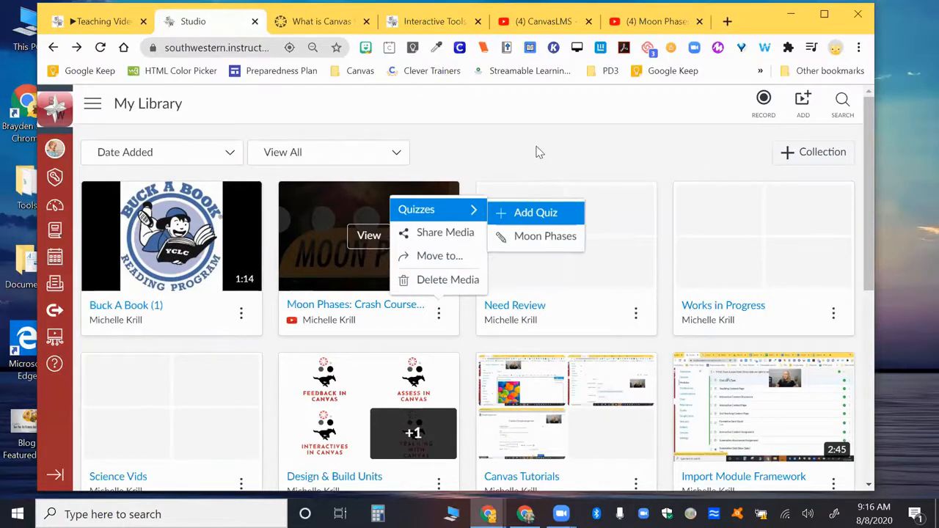
pyautogui.click(863, 14)
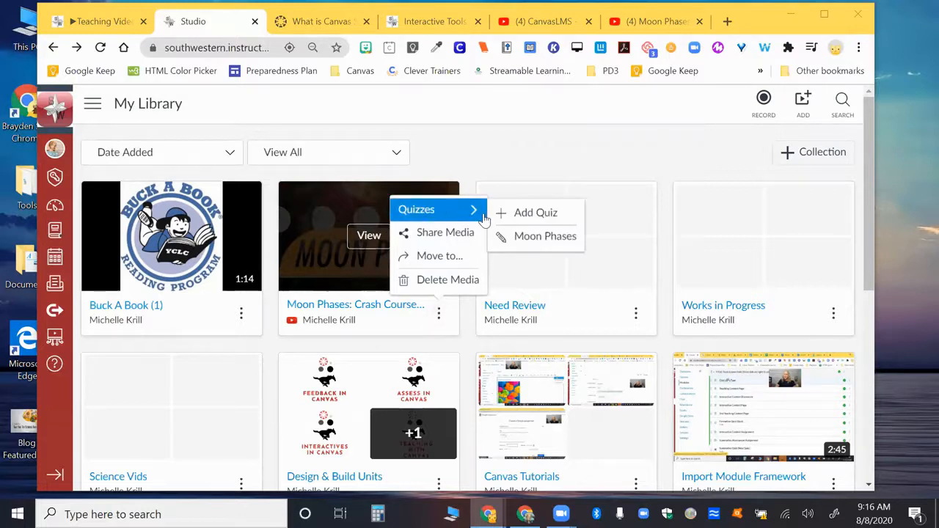
pyautogui.click(512, 237)
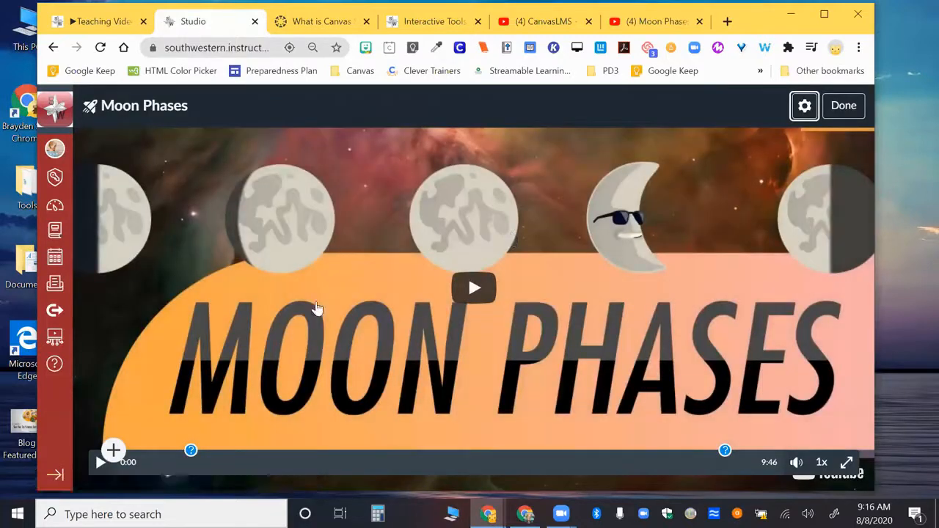
# Review the saved question at 1:07, discard any edits to it, and return to My Library.
pyautogui.click(190, 451)
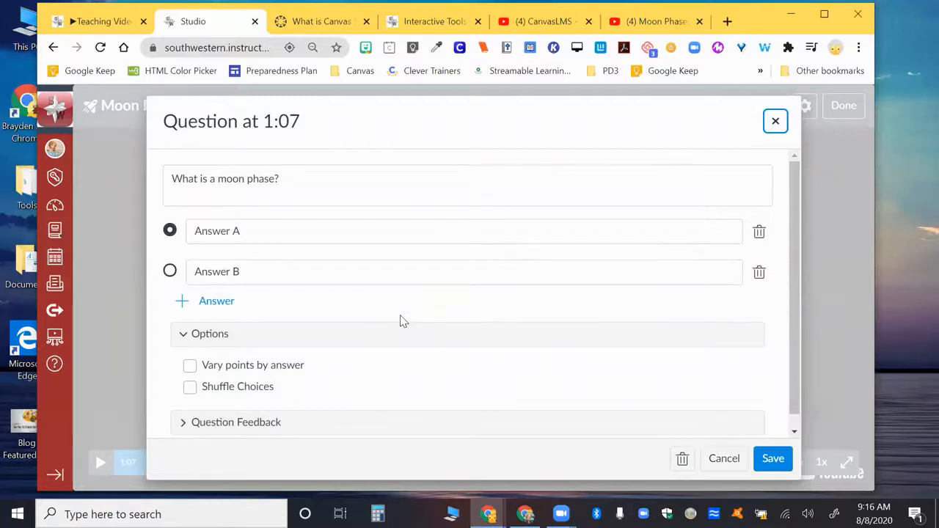
pyautogui.scroll(-1, 478, 308)
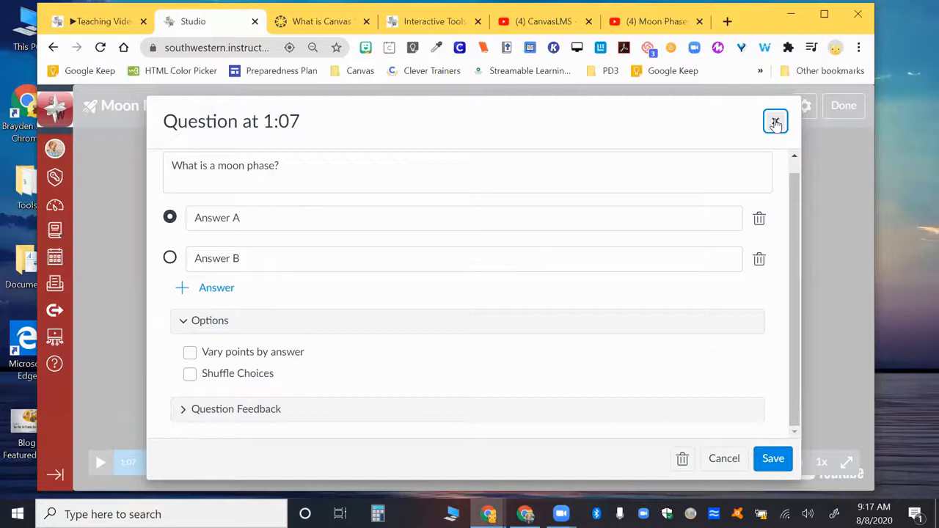
pyautogui.click(775, 123)
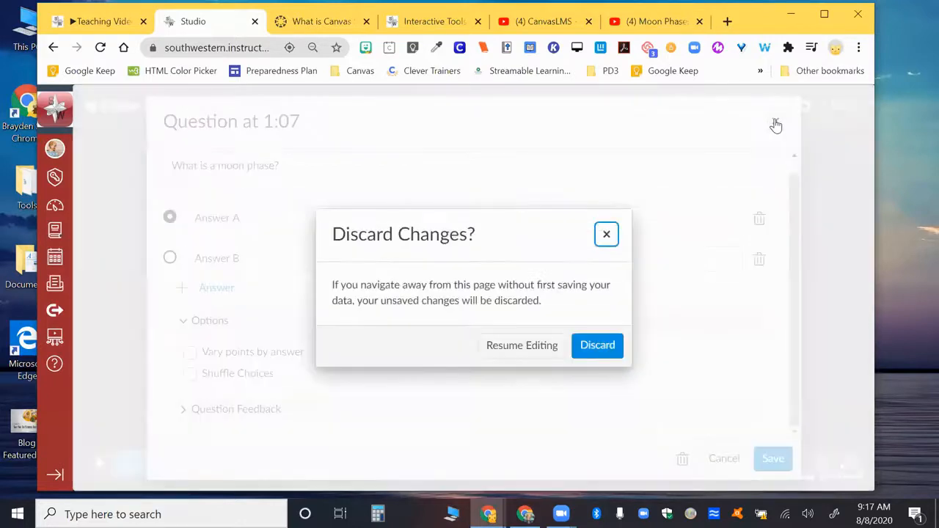
pyautogui.click(597, 346)
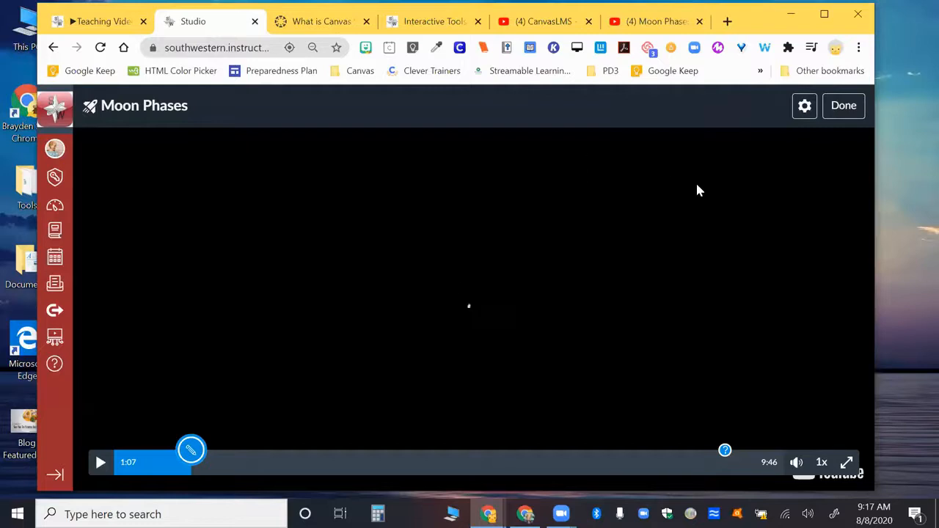
pyautogui.click(836, 106)
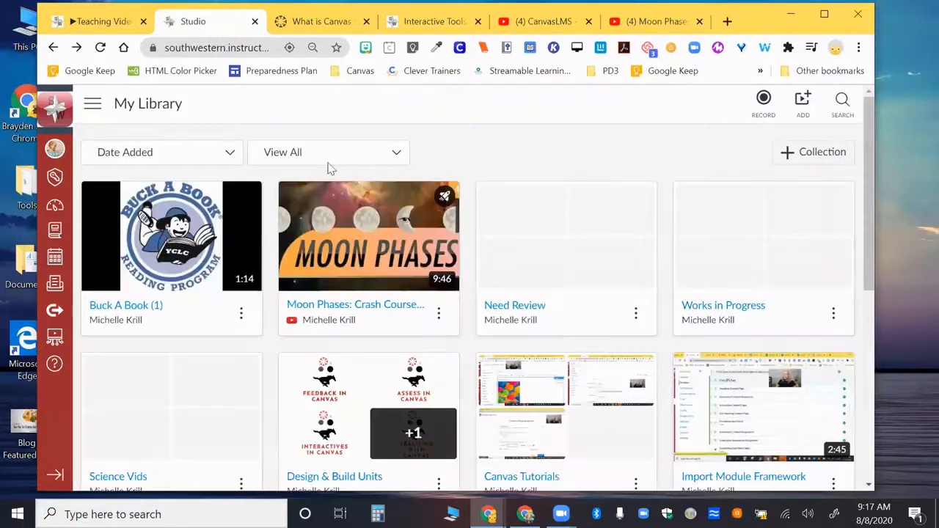
pyautogui.scroll(-1, 506, 272)
pyautogui.scroll(-2, 506, 272)
pyautogui.scroll(2, 503, 272)
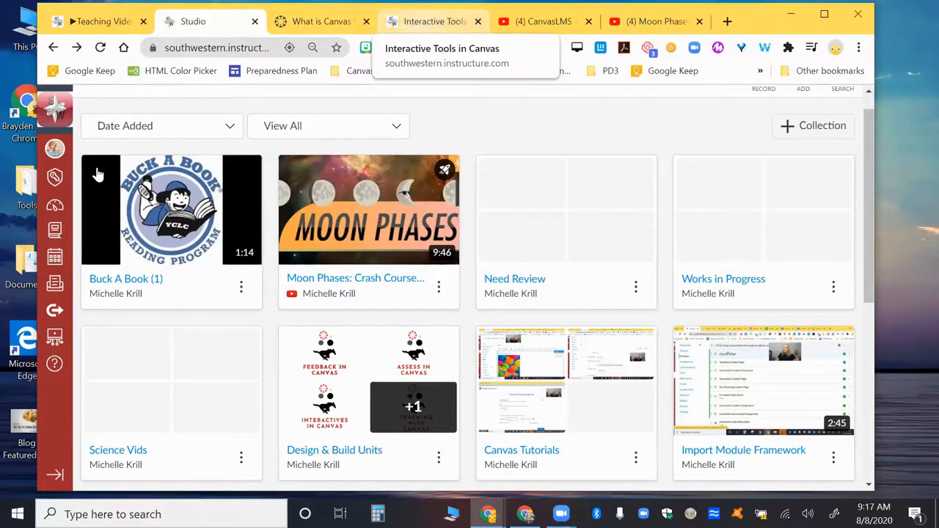
# Switch to the Interactive Tools in Canvas course, highlight the Learn "Canvas Studio" outcome, and open the course's modules.
pyautogui.click(434, 21)
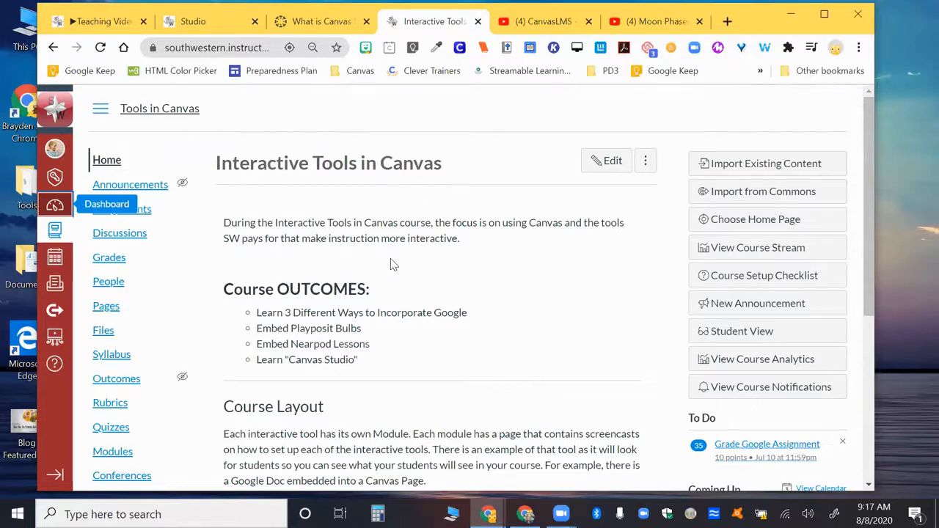
pyautogui.scroll(-3, 391, 264)
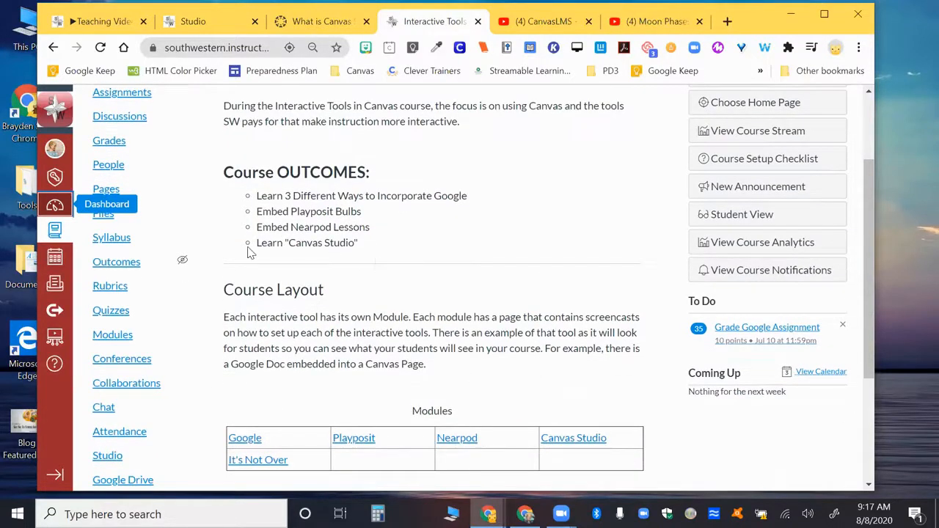
pyautogui.moveTo(256, 250); pyautogui.dragTo(368, 262)
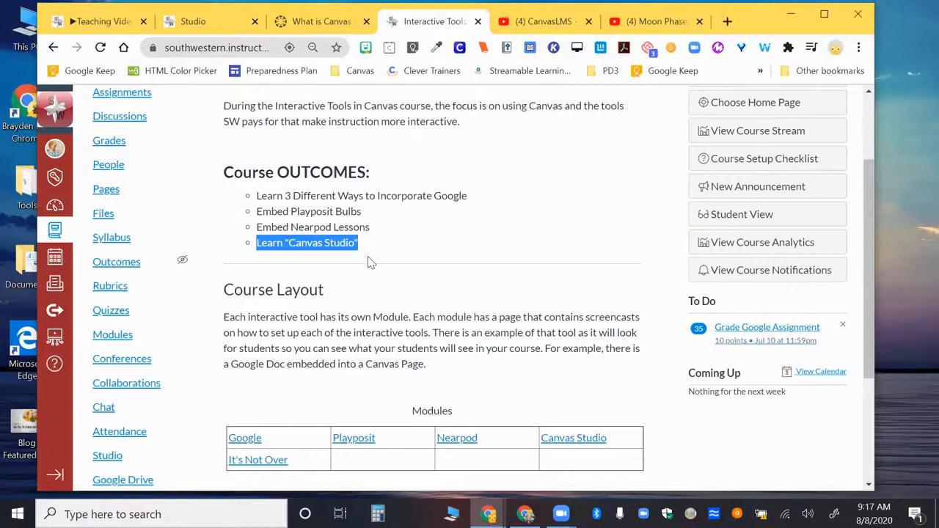
pyautogui.scroll(3, 378, 279)
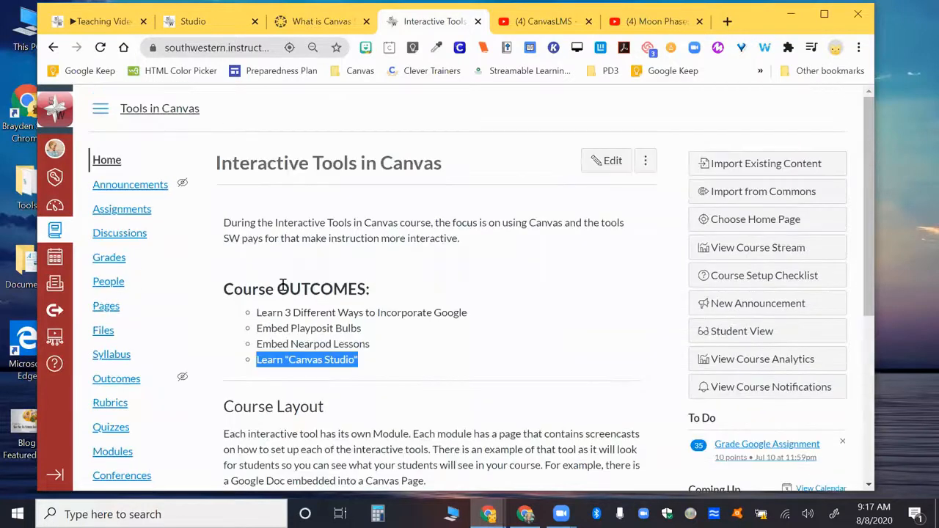
pyautogui.scroll(-3, 282, 286)
pyautogui.click(115, 327)
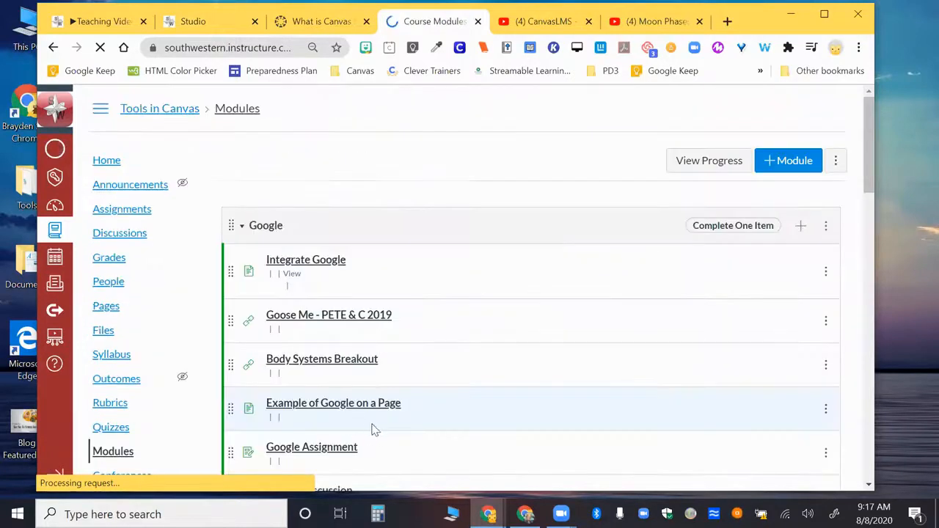
# Look through the Tools in Canvas modules, examining the items in the Studio module.
pyautogui.scroll(-4, 268, 336)
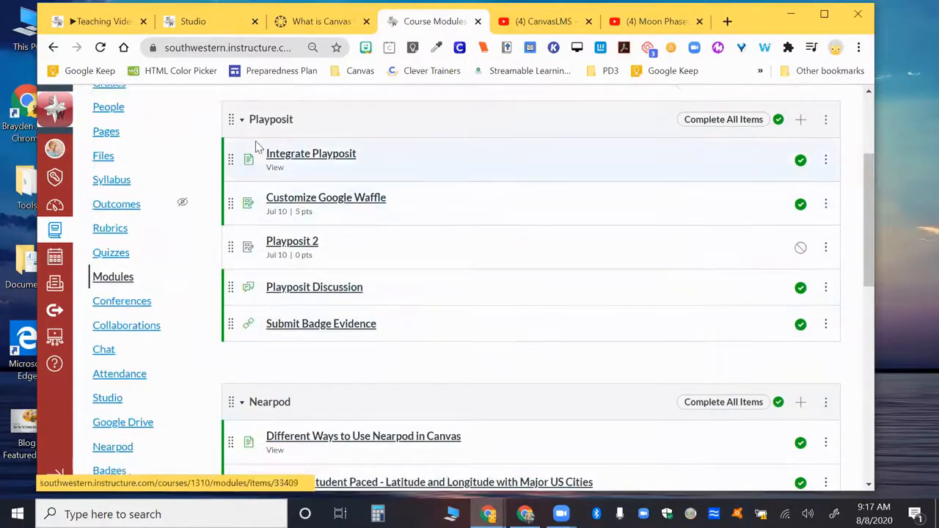
pyautogui.scroll(-1, 277, 259)
pyautogui.scroll(-6, 278, 258)
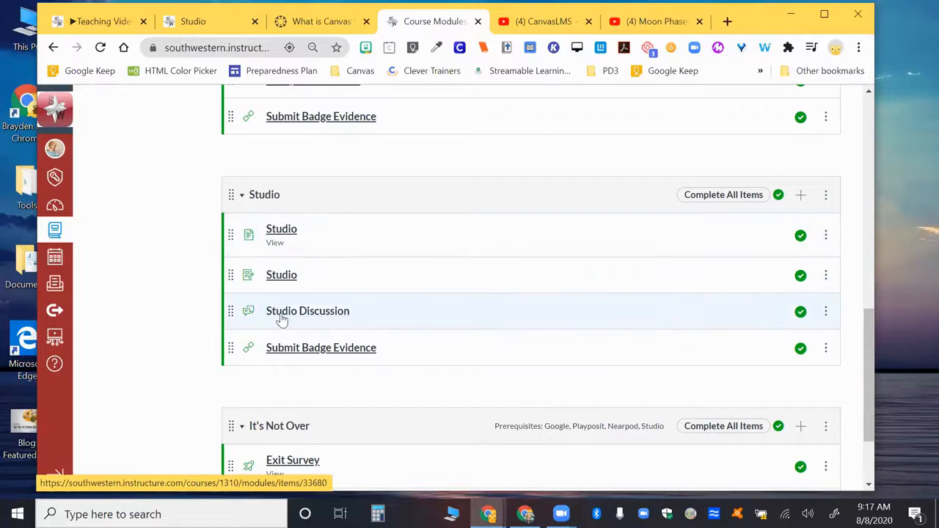
pyautogui.scroll(10, 283, 319)
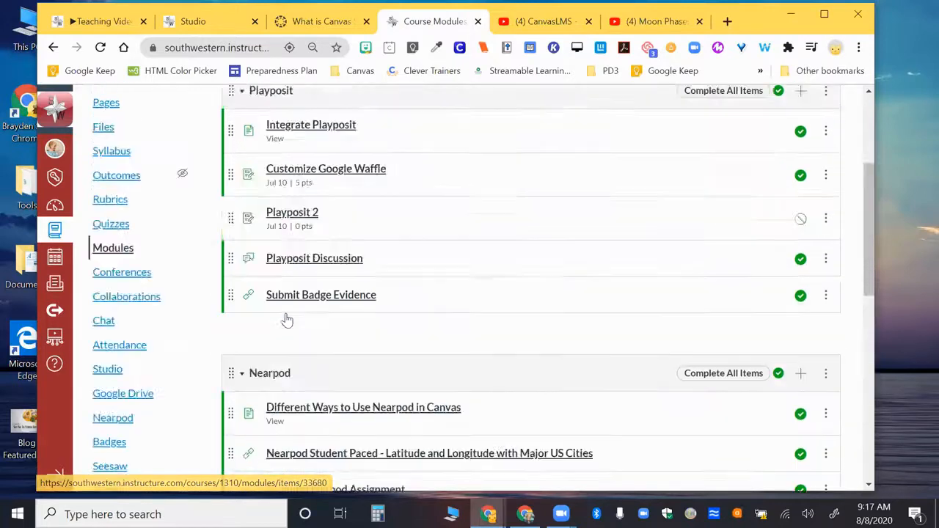
pyautogui.scroll(3, 388, 140)
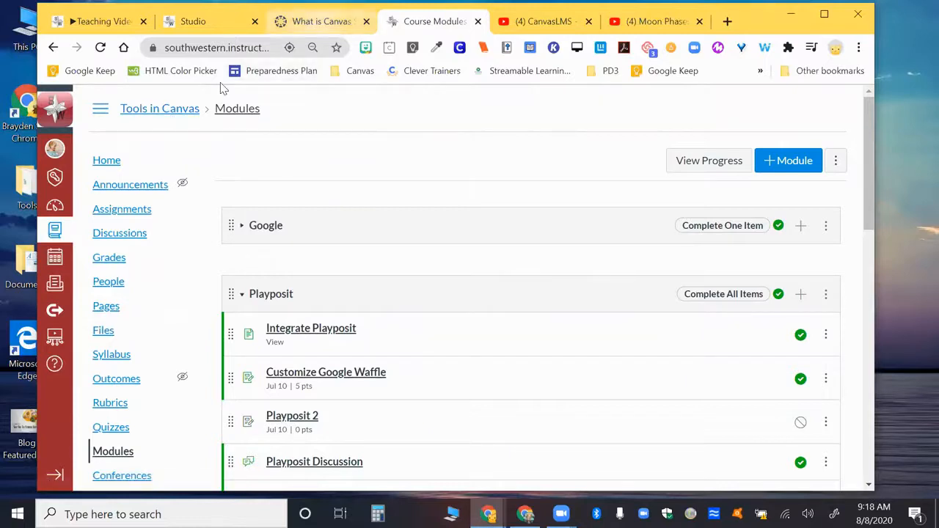
# Open the Canvas dashboard and turn the course cards' Color Overlay on and off again.
pyautogui.click(193, 21)
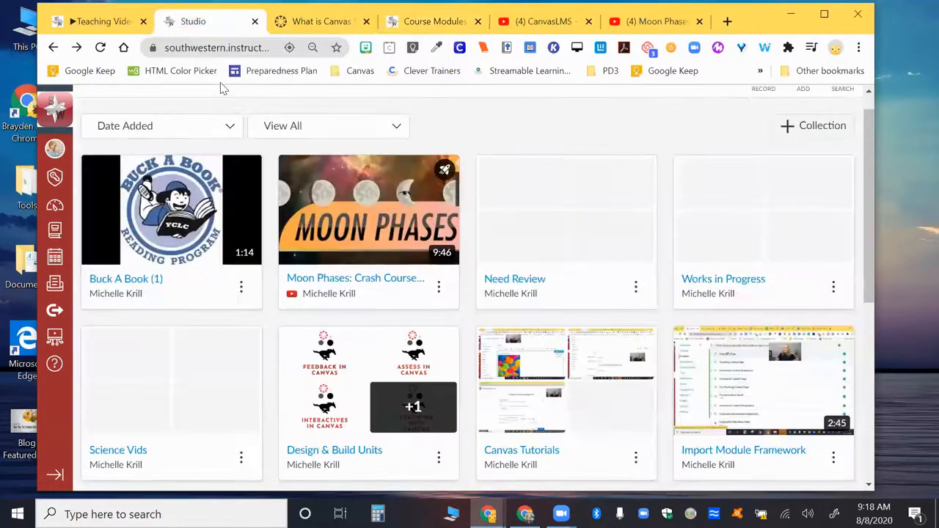
pyautogui.click(56, 208)
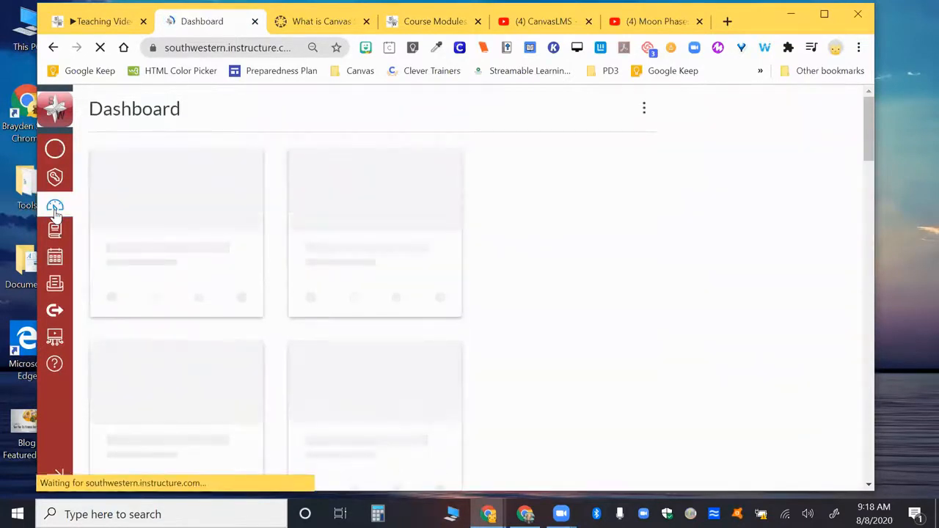
pyautogui.click(644, 111)
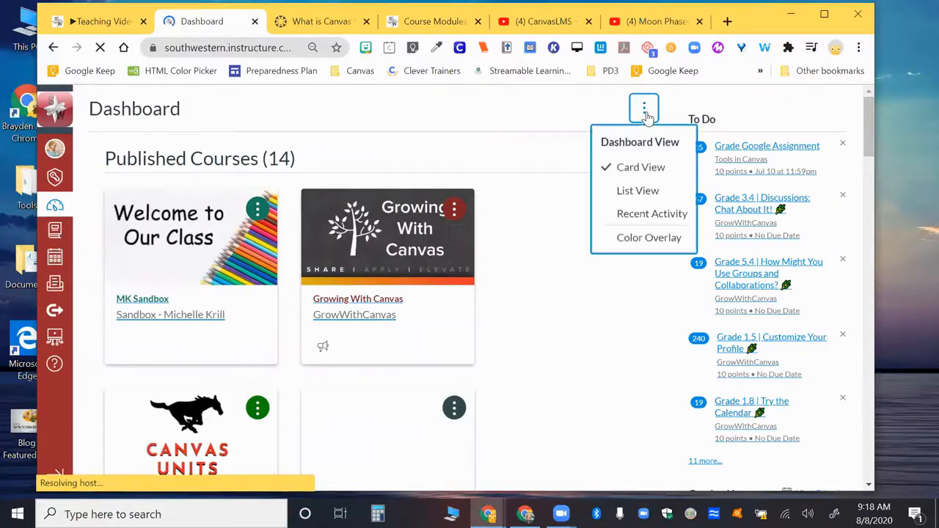
pyautogui.click(627, 247)
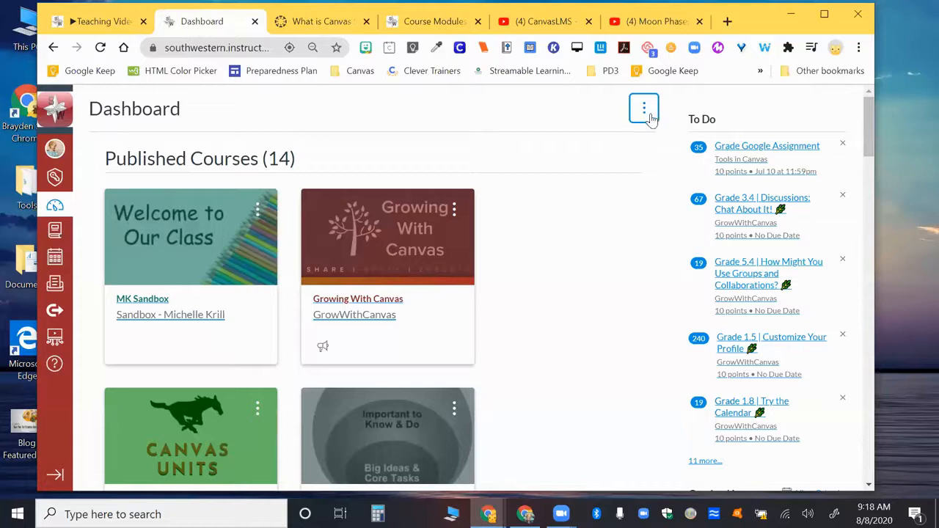
pyautogui.click(646, 112)
pyautogui.click(640, 239)
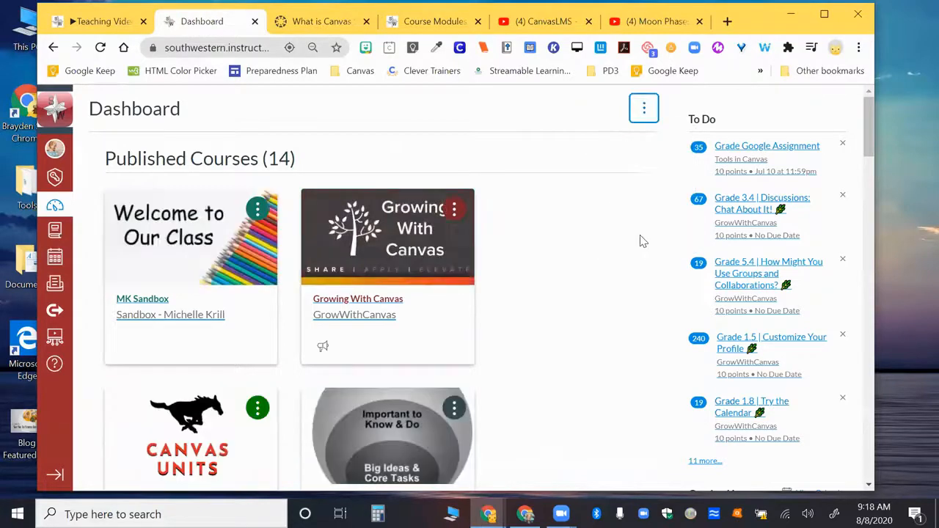
# Preview the dashboard in List View, and switch it back to Card View.
pyautogui.click(644, 110)
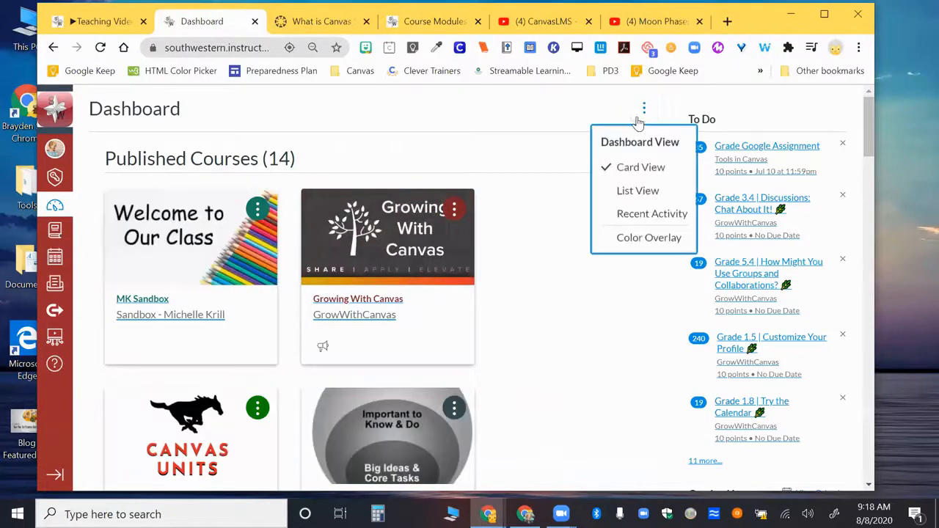
pyautogui.click(638, 190)
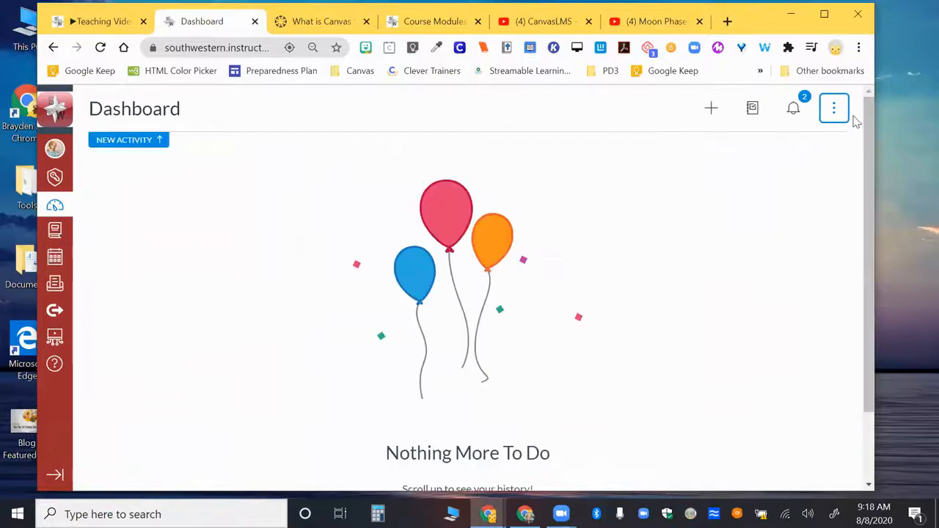
pyautogui.scroll(-2, 651, 283)
pyautogui.scroll(2, 648, 290)
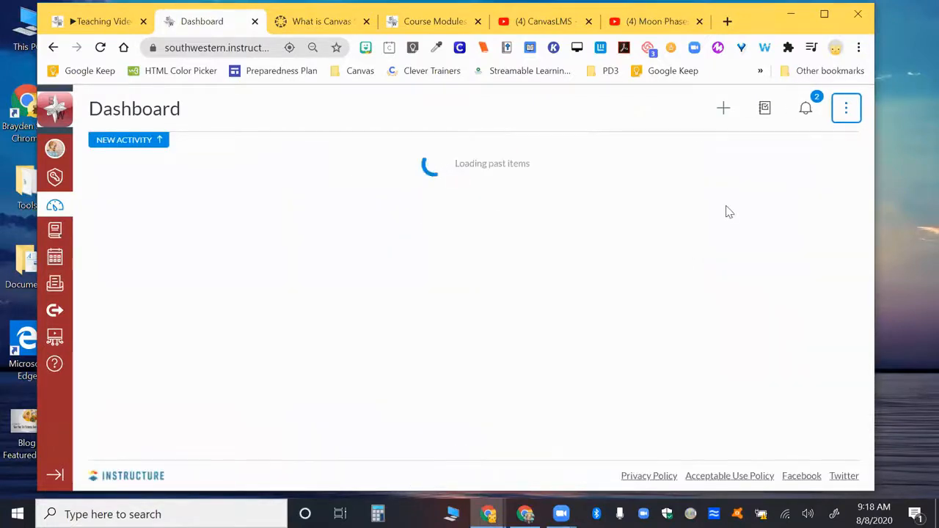
pyautogui.click(839, 109)
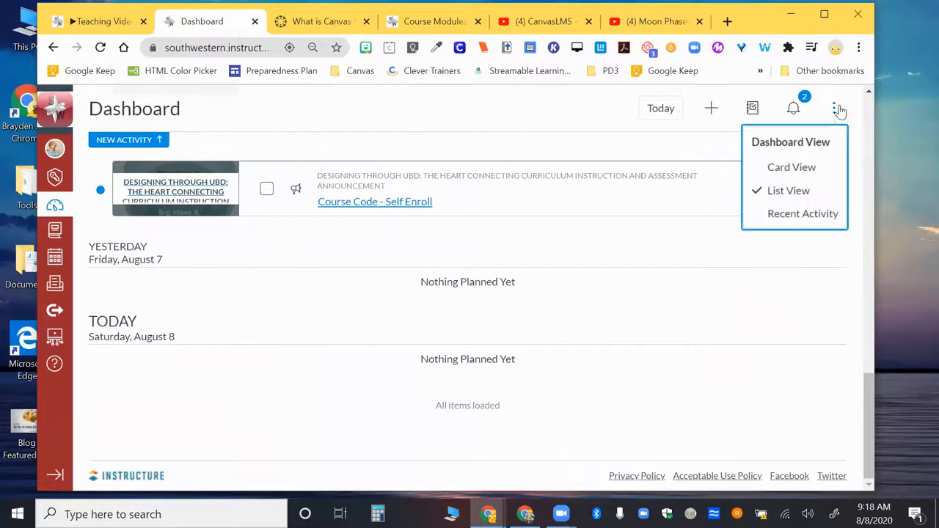
pyautogui.click(792, 188)
pyautogui.click(833, 117)
pyautogui.click(798, 167)
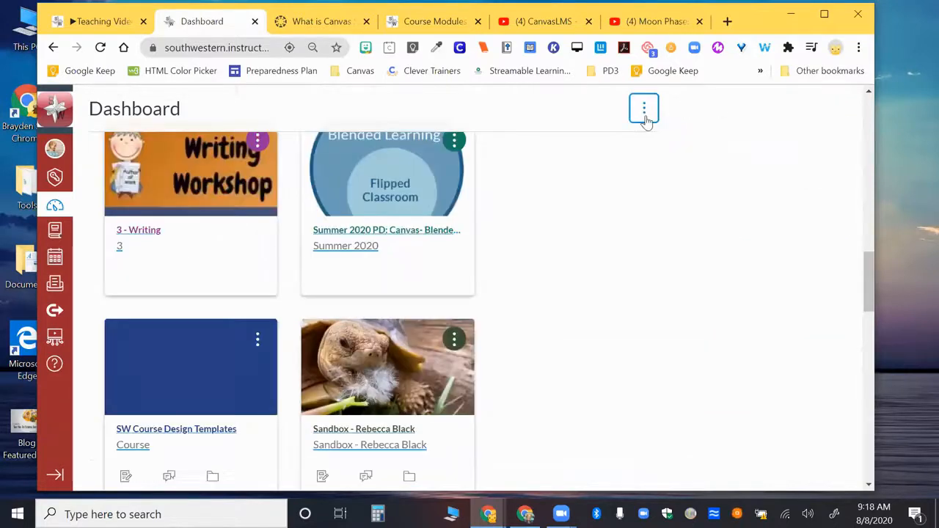
pyautogui.scroll(10, 625, 146)
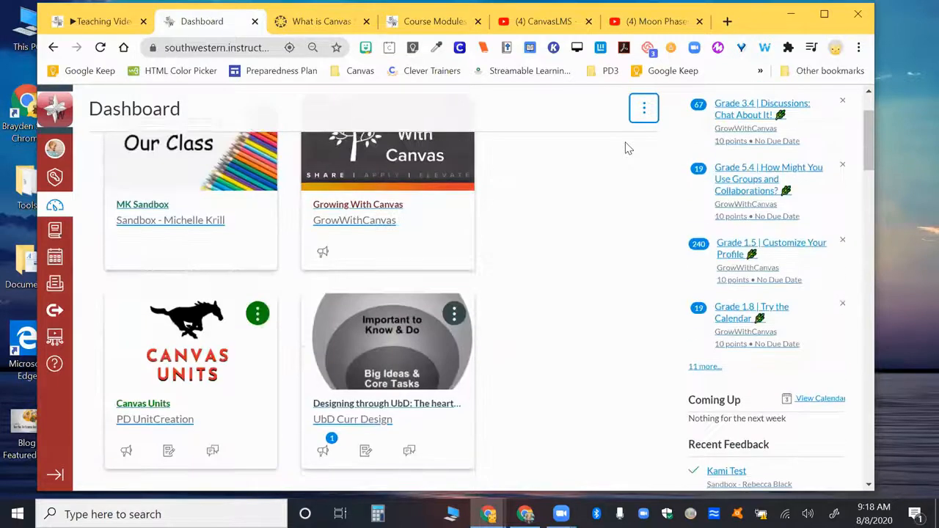
pyautogui.scroll(2, 626, 146)
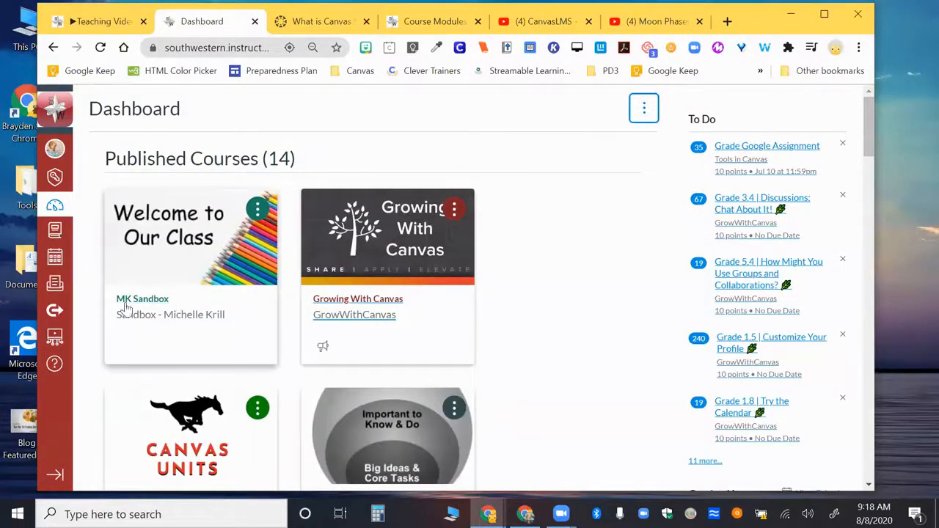
# Open the MK Sandbox course from its dashboard card and look over its home page and course options.
pyautogui.click(174, 232)
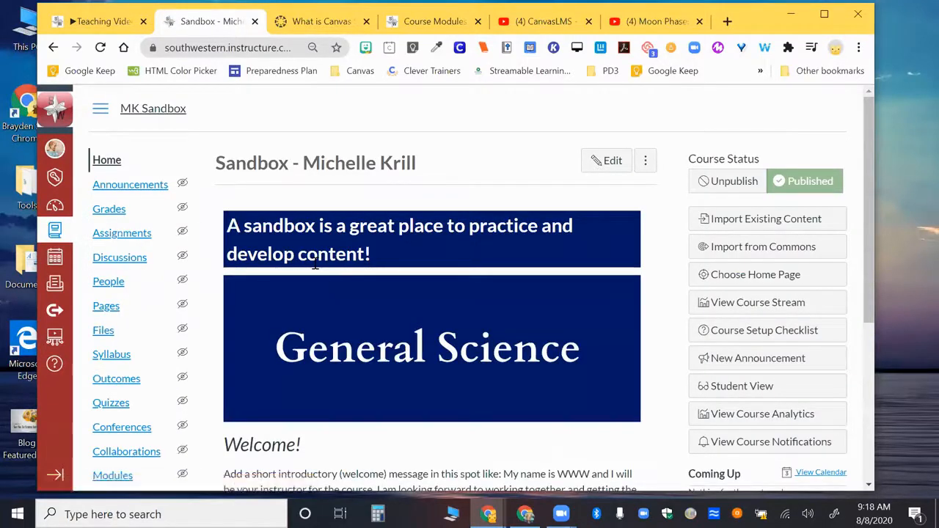
pyautogui.scroll(-1, 454, 358)
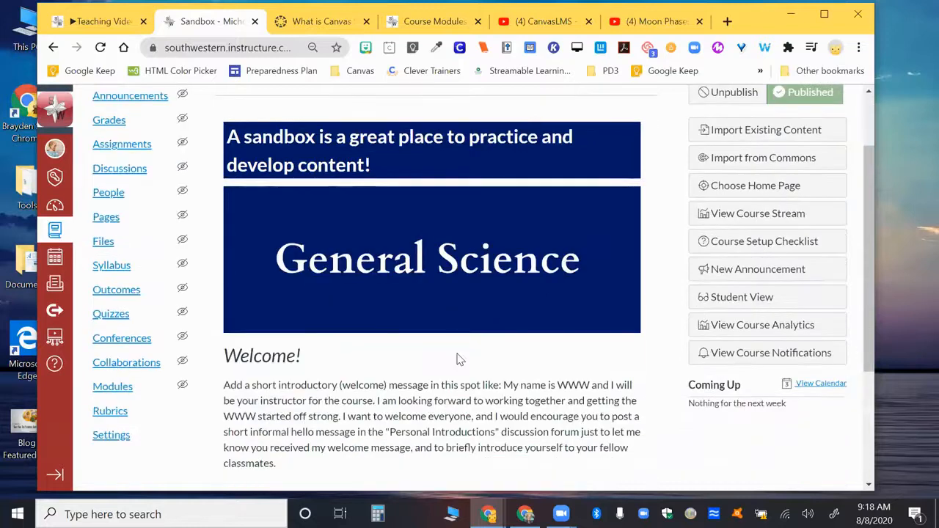
pyautogui.scroll(1, 456, 359)
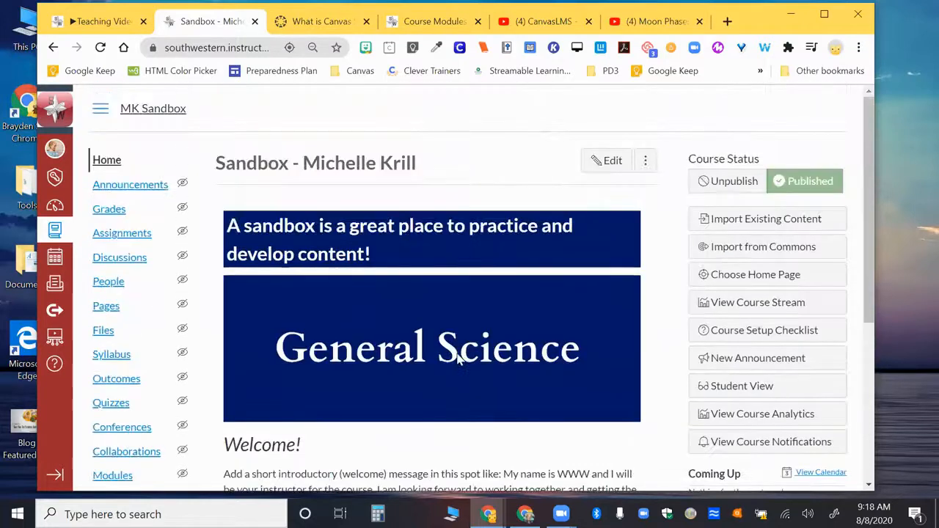
pyautogui.scroll(-2, 458, 357)
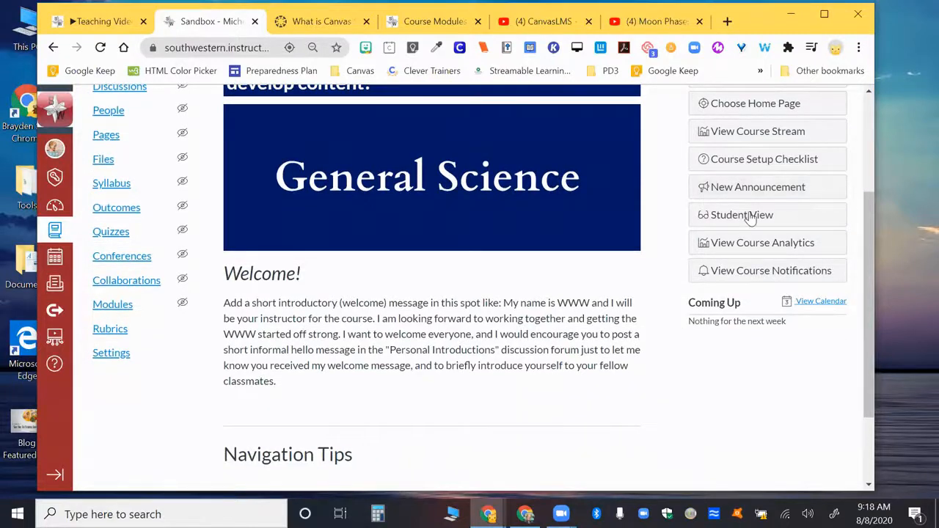
pyautogui.scroll(1, 748, 217)
pyautogui.scroll(2, 748, 217)
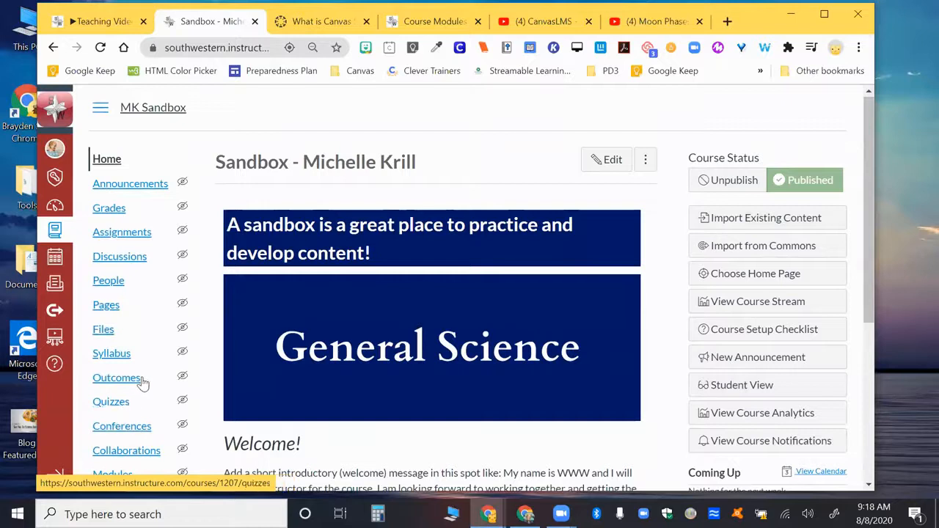
# Open the MK Sandbox course's modules and look over the items in the Welcome Back module.
pyautogui.scroll(-1, 142, 383)
pyautogui.scroll(-2, 141, 384)
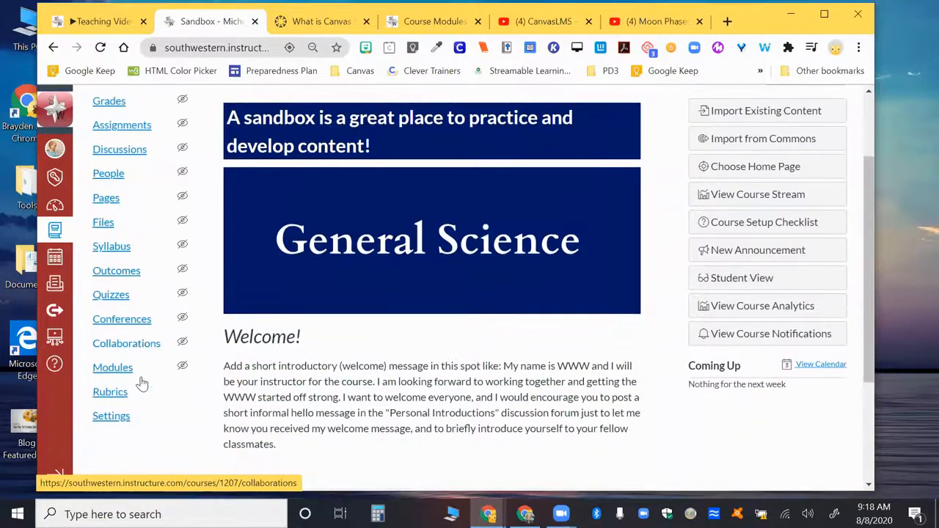
pyautogui.click(118, 373)
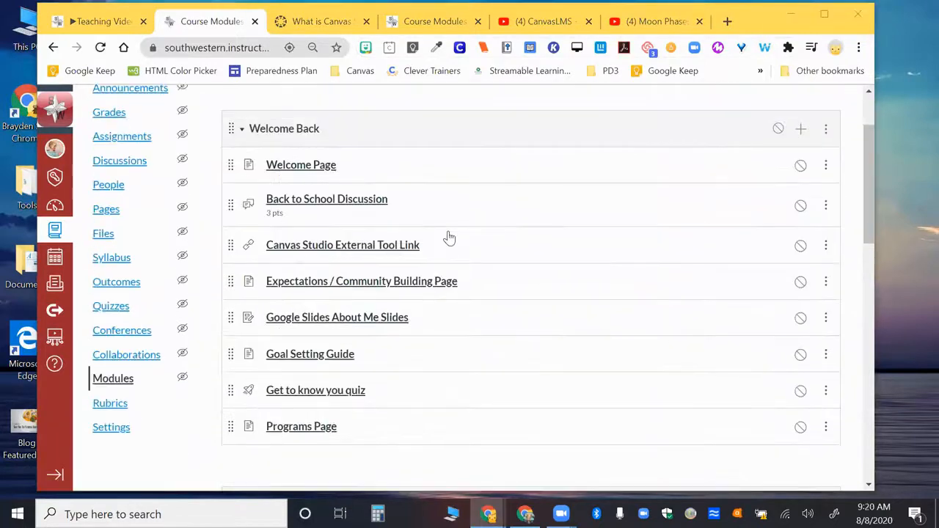
pyautogui.scroll(2, 449, 238)
pyautogui.scroll(-1, 449, 238)
pyautogui.scroll(-1, 448, 238)
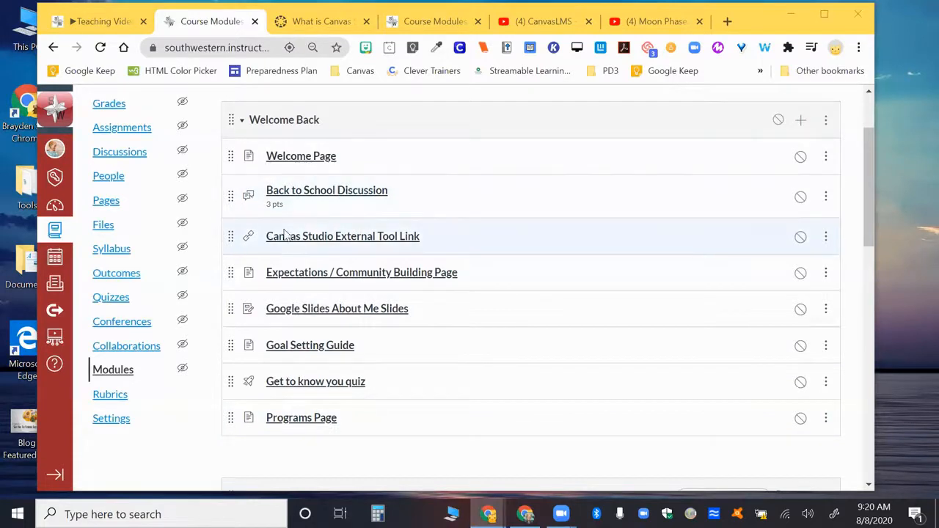
# View the Canvas Studio External Tool Link item with its embedded video and comments area, and return to the course modules.
pyautogui.click(350, 239)
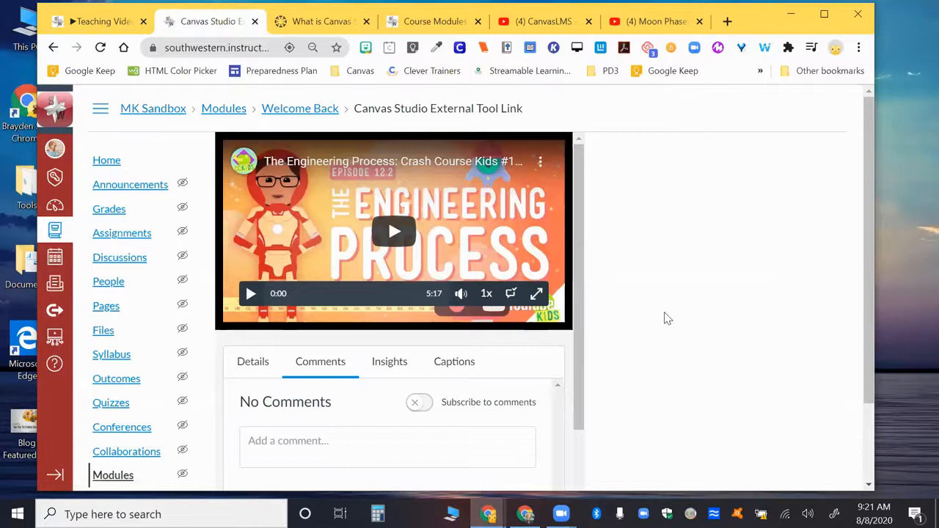
pyautogui.scroll(-2, 667, 318)
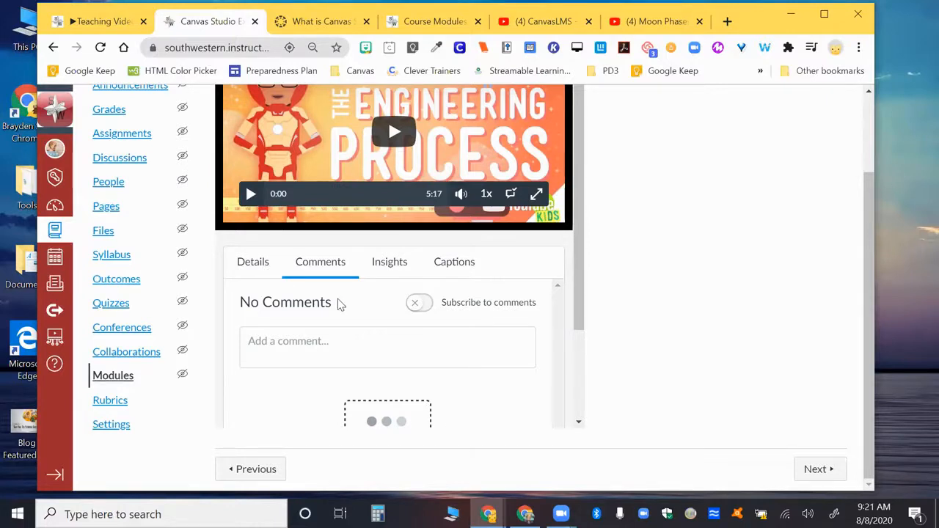
pyautogui.scroll(1, 339, 303)
pyautogui.scroll(1, 339, 303)
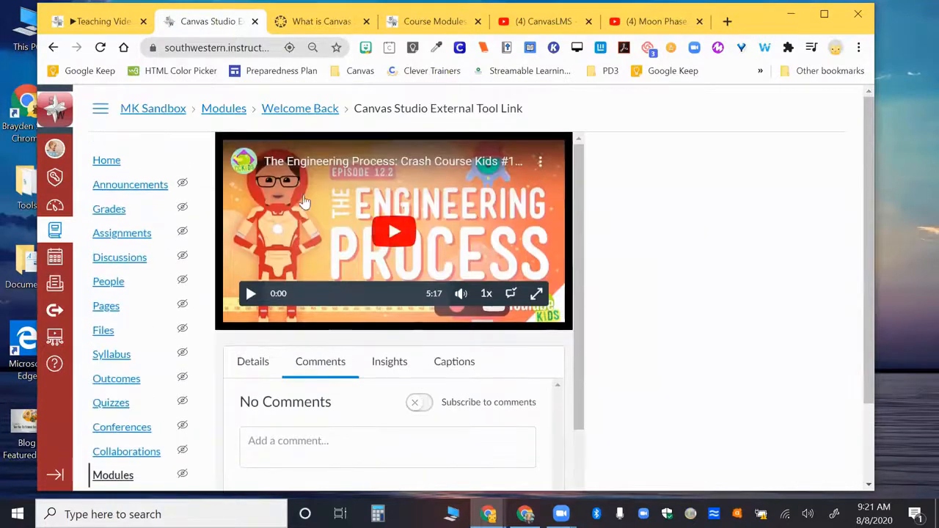
pyautogui.click(224, 108)
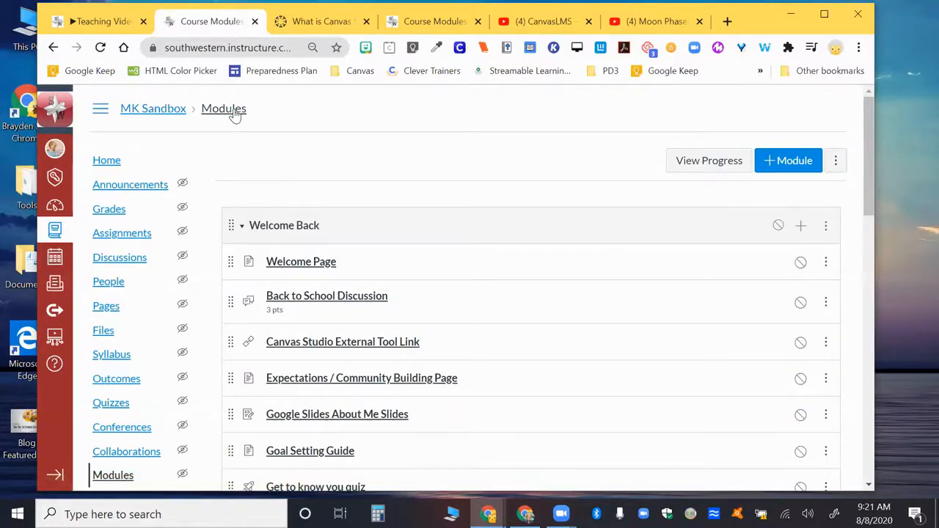
pyautogui.click(801, 226)
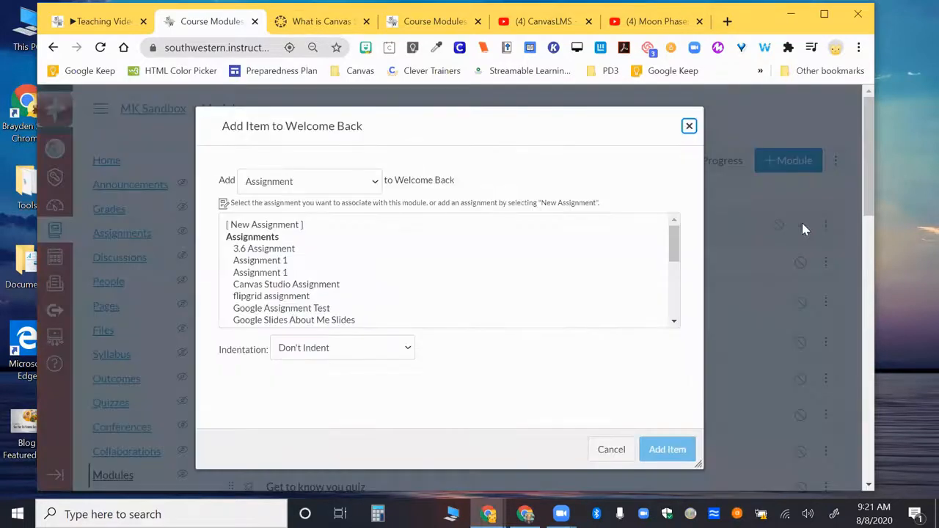
pyautogui.click(689, 128)
# Move the M1 module to the beginning of the module list, above the Welcome Back module.
pyautogui.scroll(-15, 576, 330)
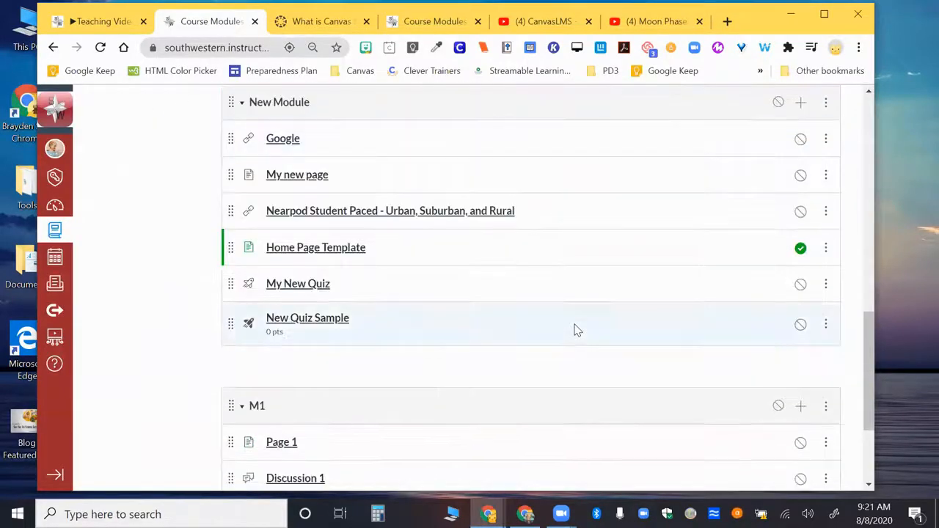
pyautogui.scroll(5, 576, 330)
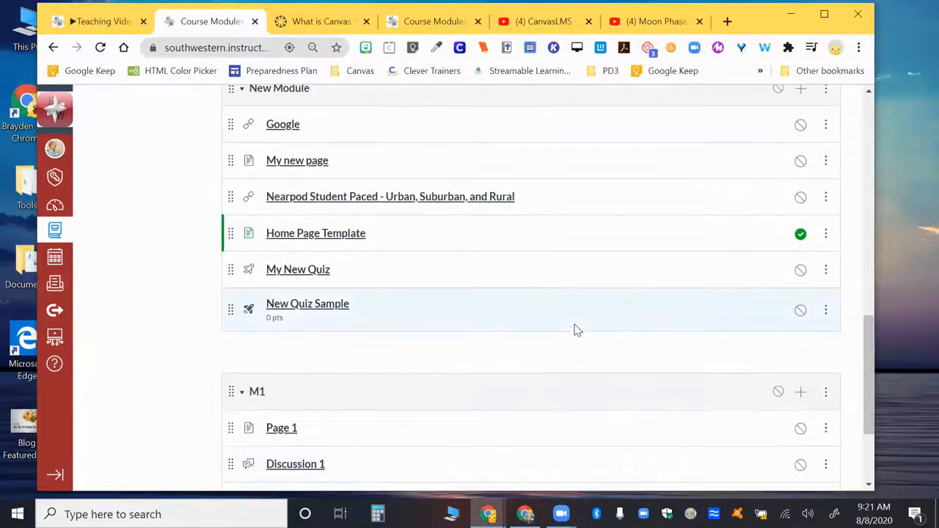
pyautogui.scroll(5, 576, 330)
pyautogui.scroll(-10, 576, 329)
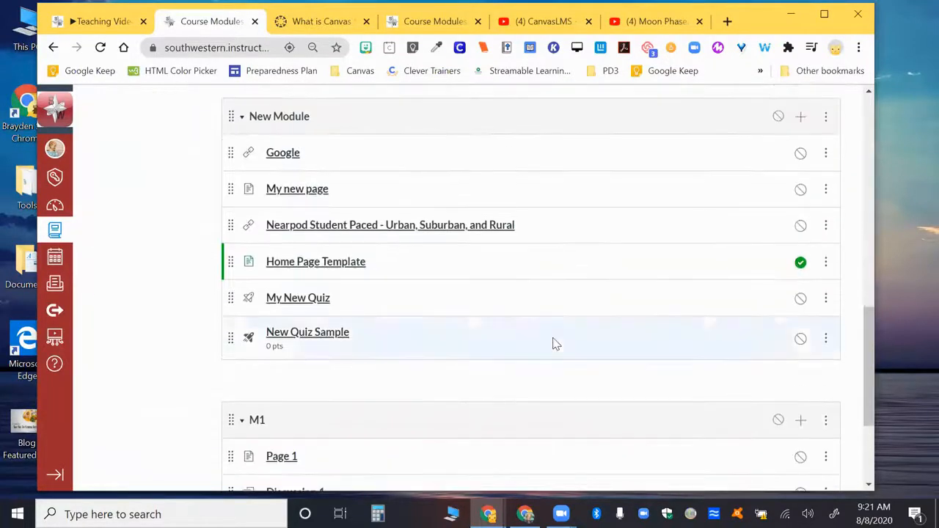
pyautogui.moveTo(229, 271); pyautogui.dragTo(249, 161)
pyautogui.scroll(2, 249, 161)
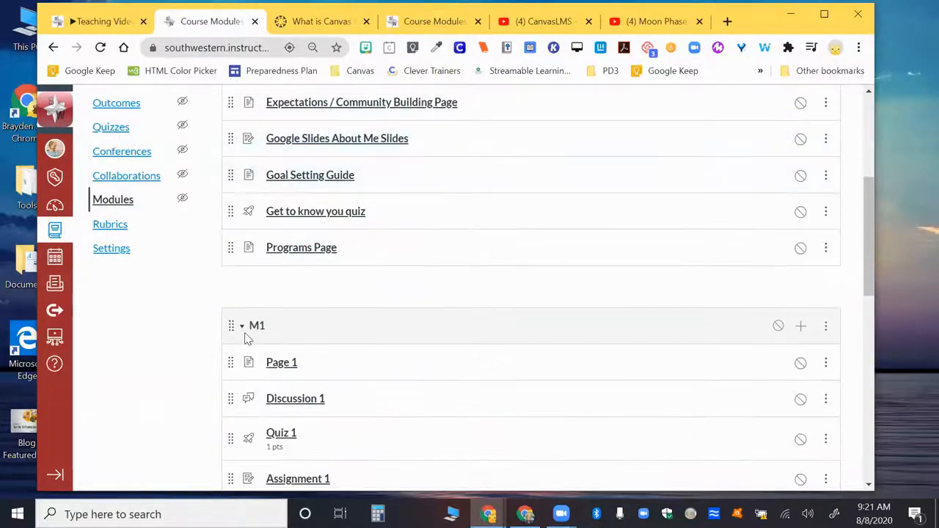
pyautogui.moveTo(232, 331); pyautogui.dragTo(242, 141)
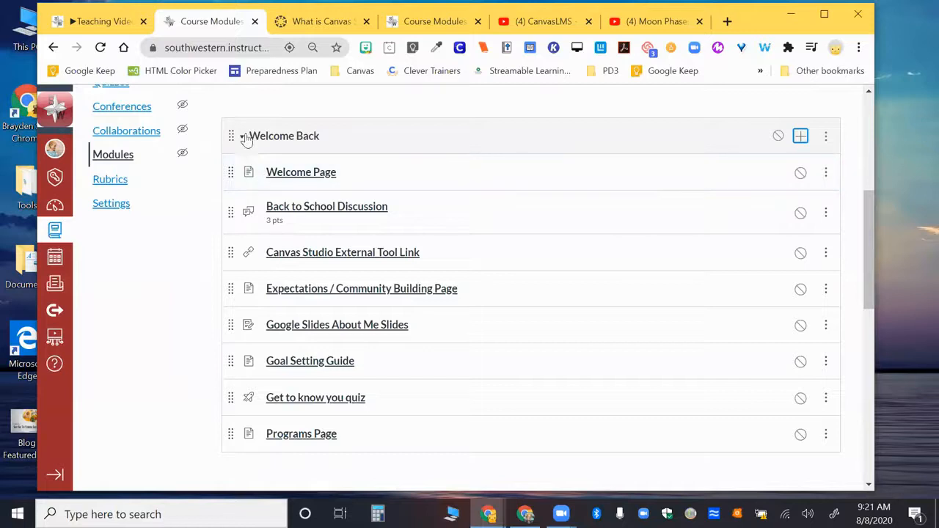
pyautogui.scroll(4, 251, 151)
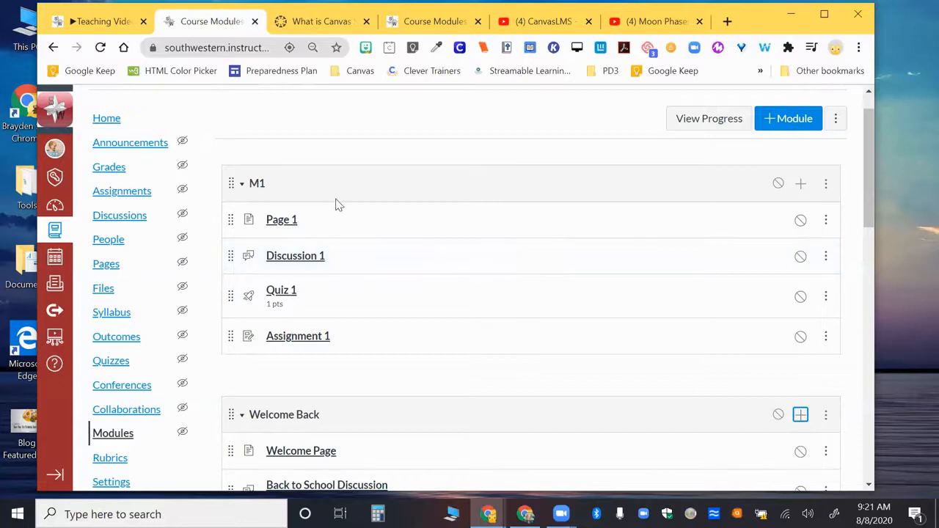
# Start adding an External Tool item to the M1 module, look through the available tools, and choose Canvas Studio.
pyautogui.click(801, 184)
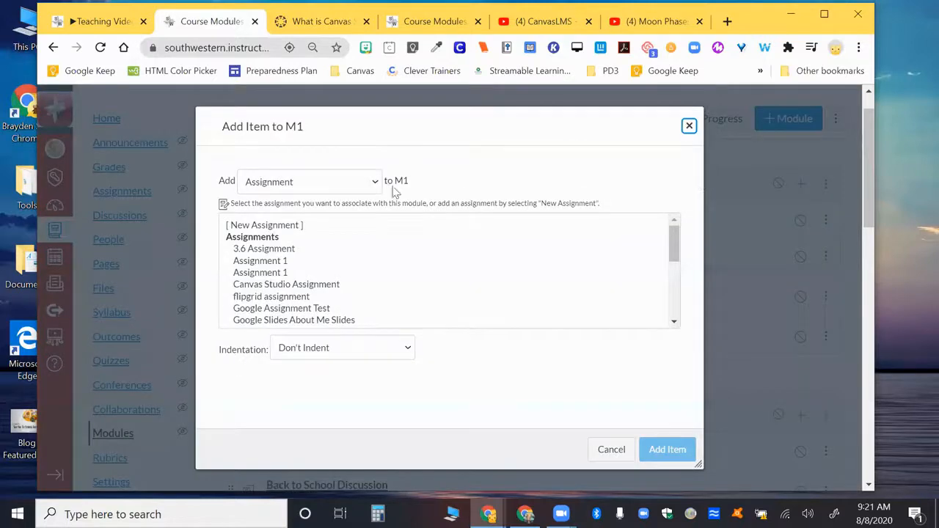
pyautogui.click(341, 188)
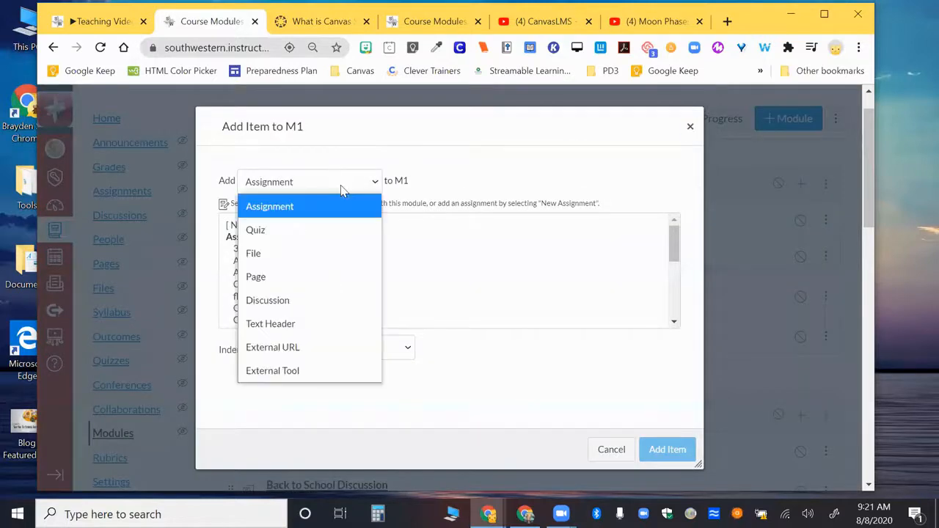
pyautogui.click(293, 370)
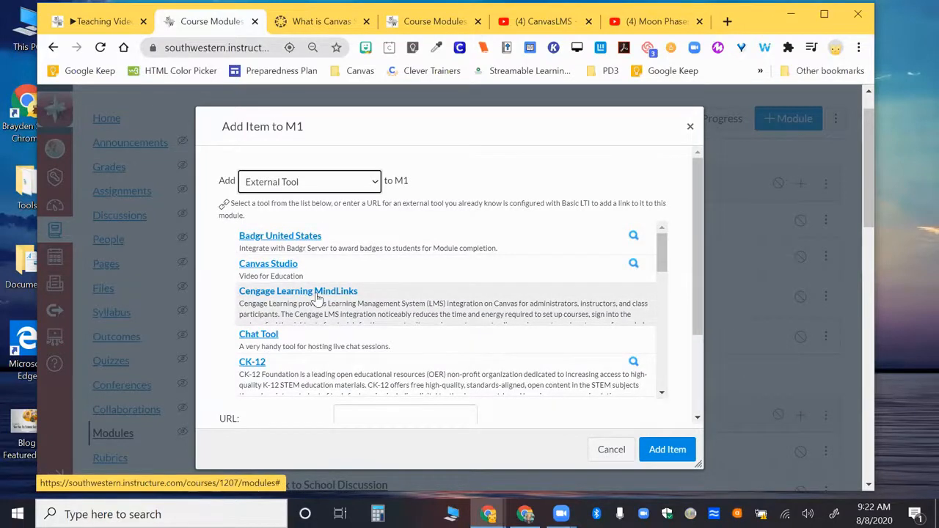
pyautogui.scroll(-3, 316, 296)
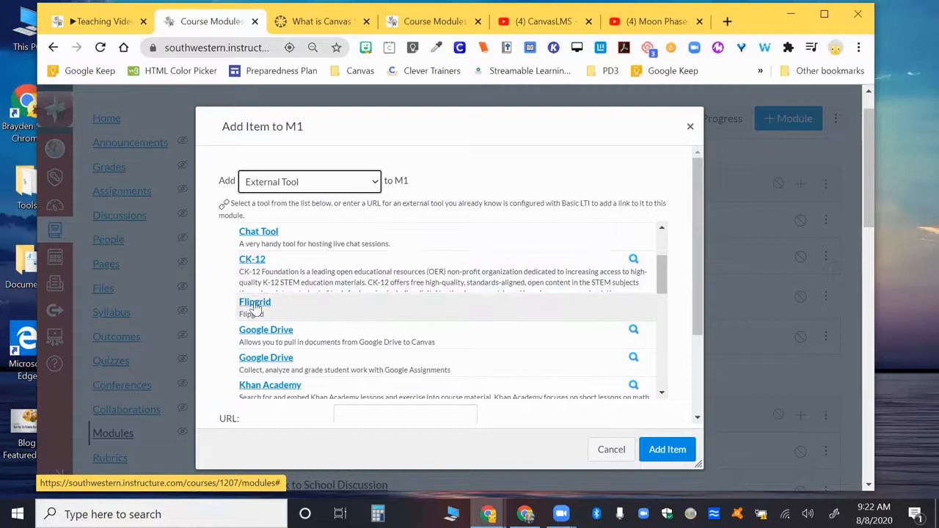
pyautogui.scroll(-4, 255, 306)
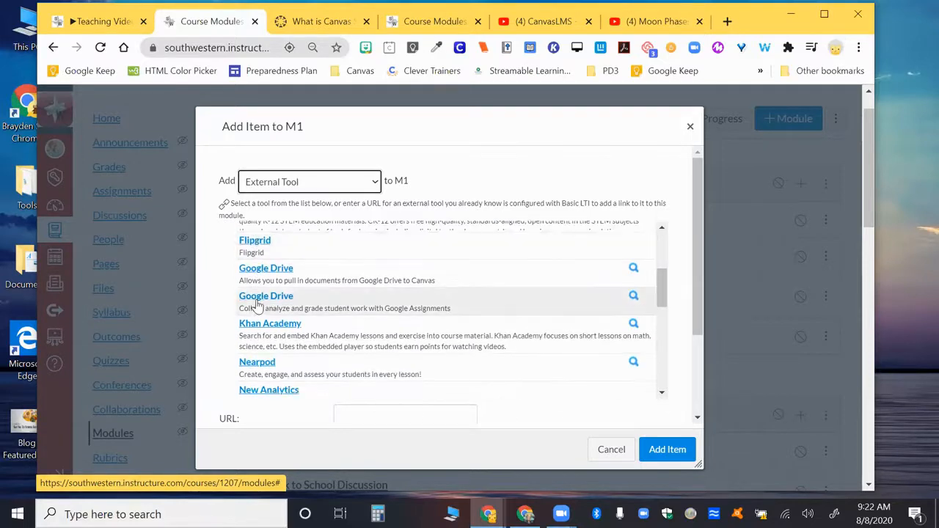
pyautogui.scroll(-4, 257, 304)
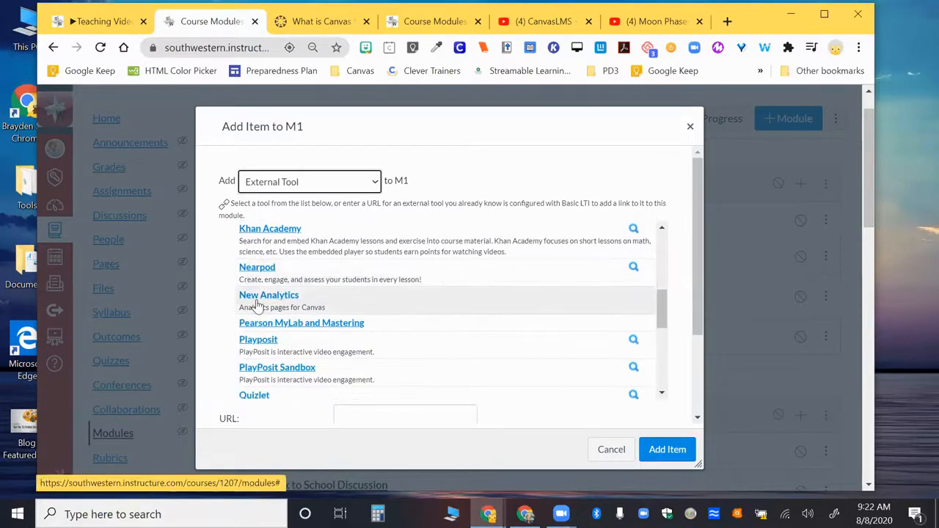
pyautogui.scroll(-3, 257, 306)
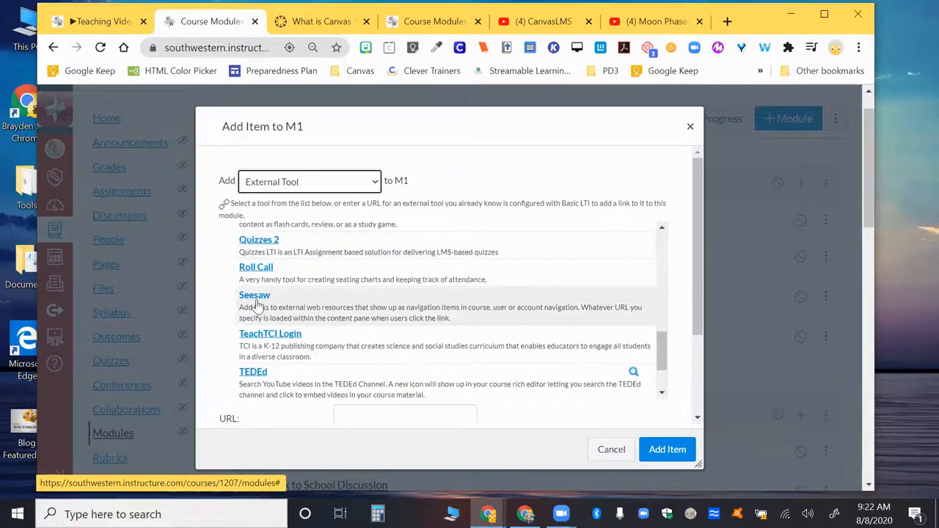
pyautogui.scroll(-1, 257, 307)
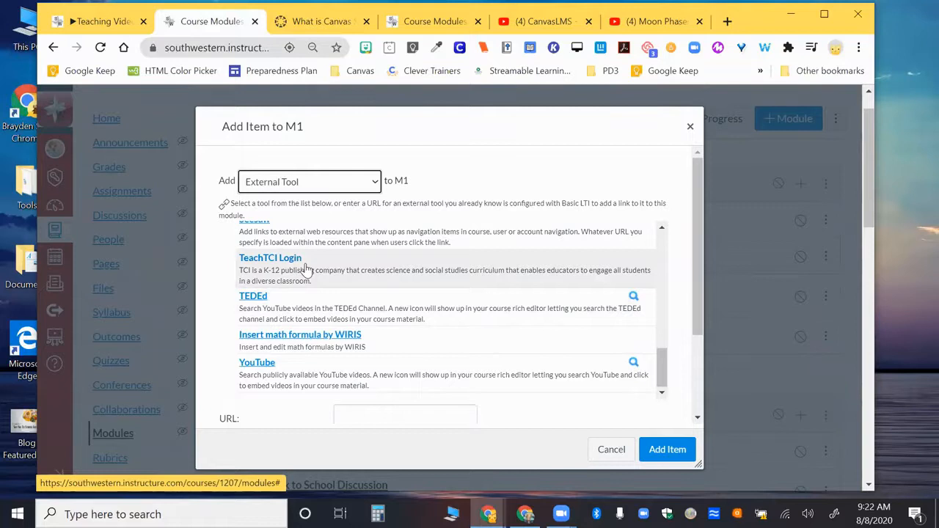
pyautogui.scroll(10, 307, 268)
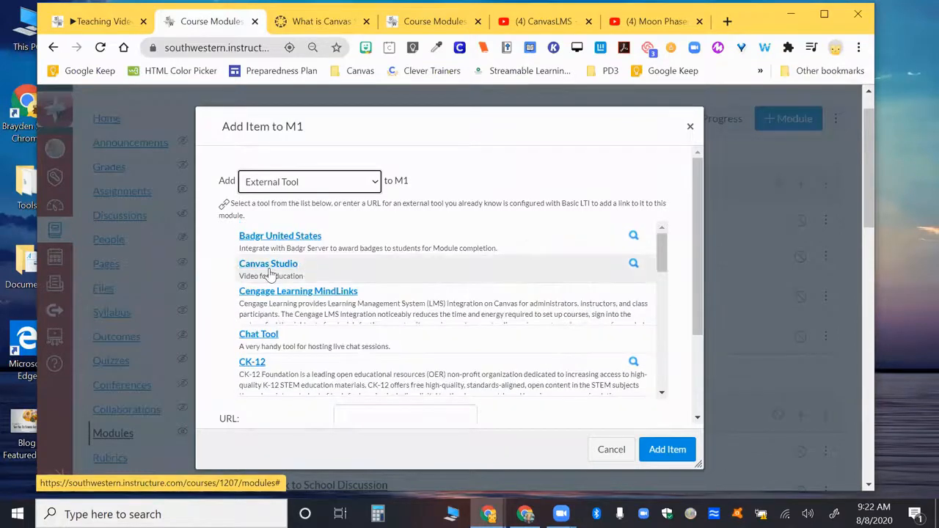
pyautogui.click(268, 270)
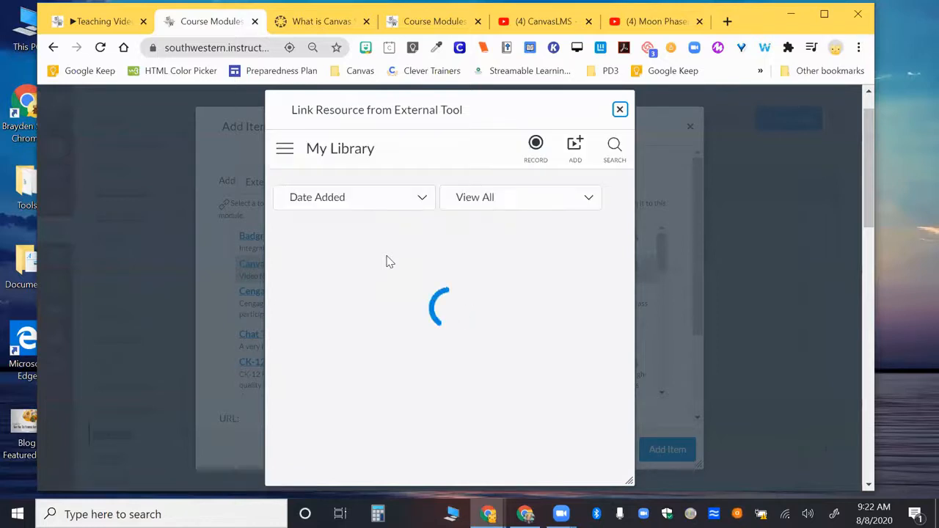
# Browse the videos and folders in the Canvas Studio library and check its sort options.
pyautogui.moveTo(412, 256)
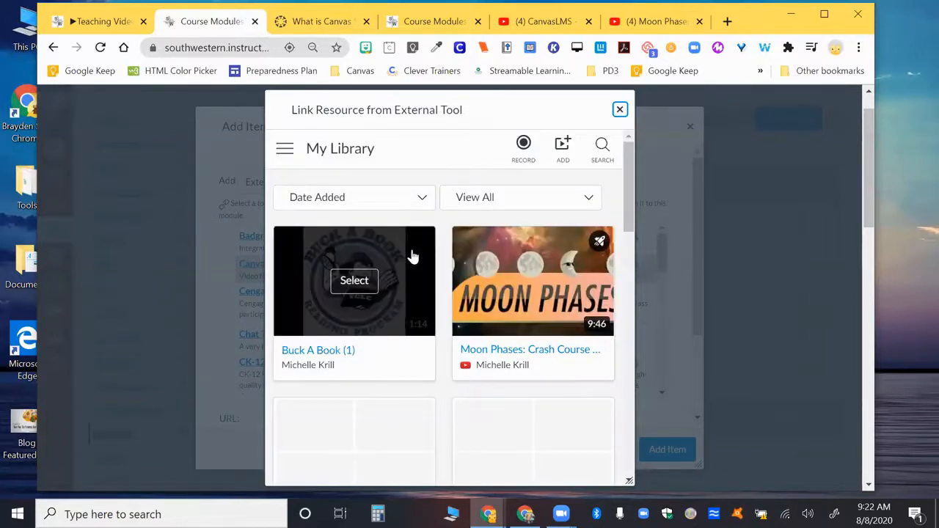
pyautogui.scroll(-1, 413, 256)
pyautogui.scroll(1, 412, 256)
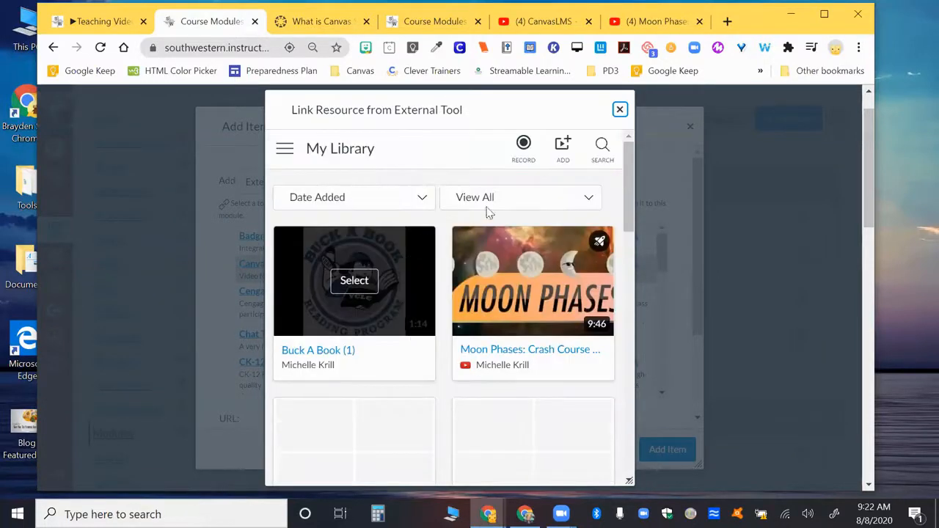
pyautogui.click(387, 196)
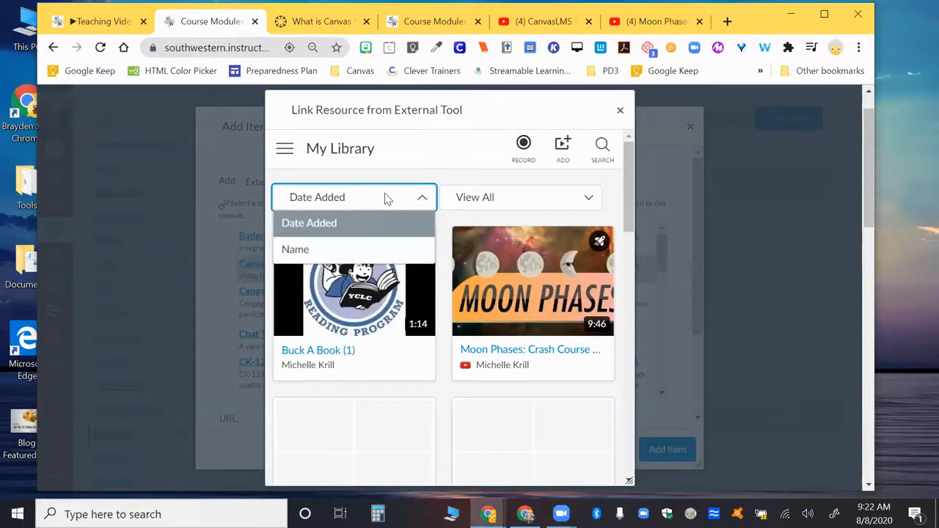
pyautogui.click(387, 197)
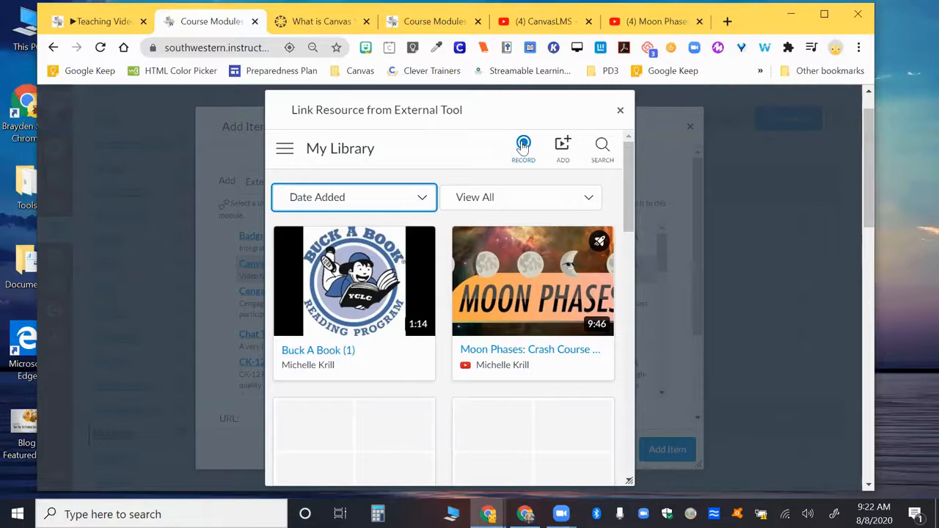
pyautogui.scroll(-6, 562, 145)
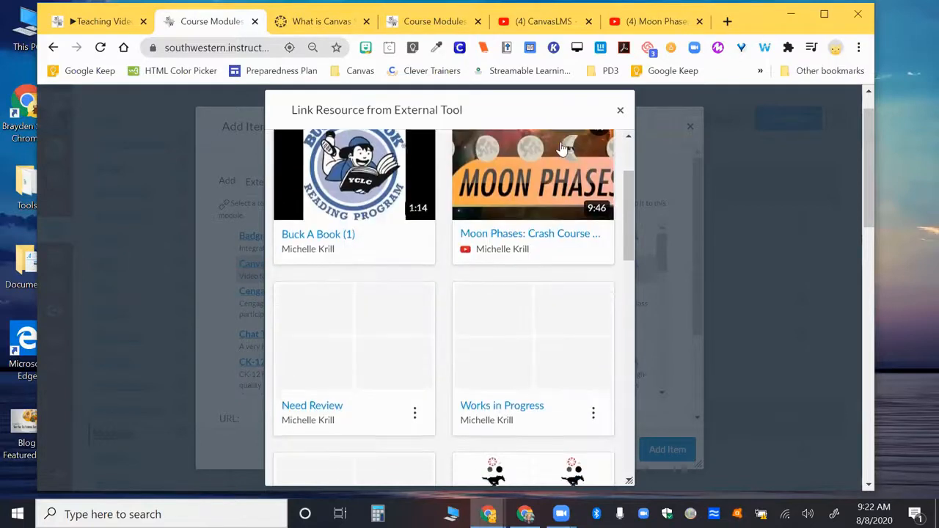
pyautogui.scroll(-3, 562, 145)
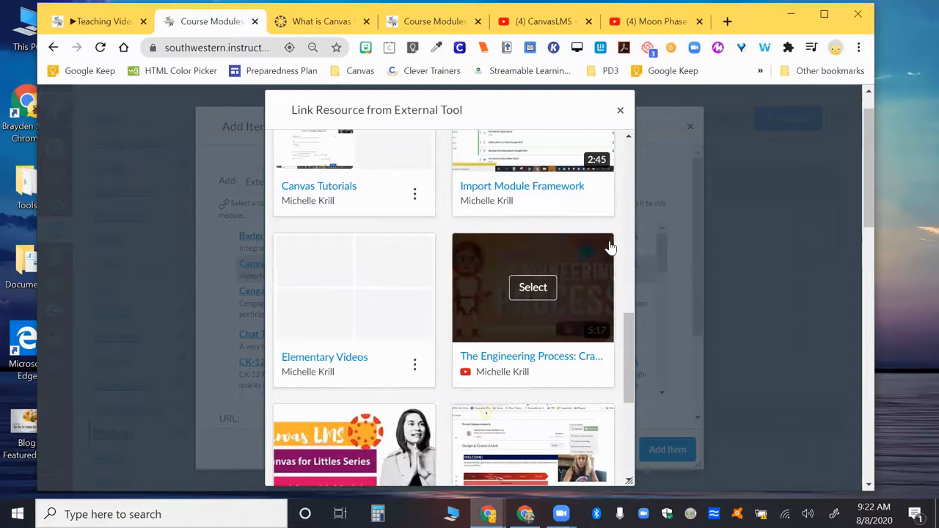
# Examine the comments toggle and video quiz embed options for The Engineering Process video, and cancel the embed.
pyautogui.click(534, 289)
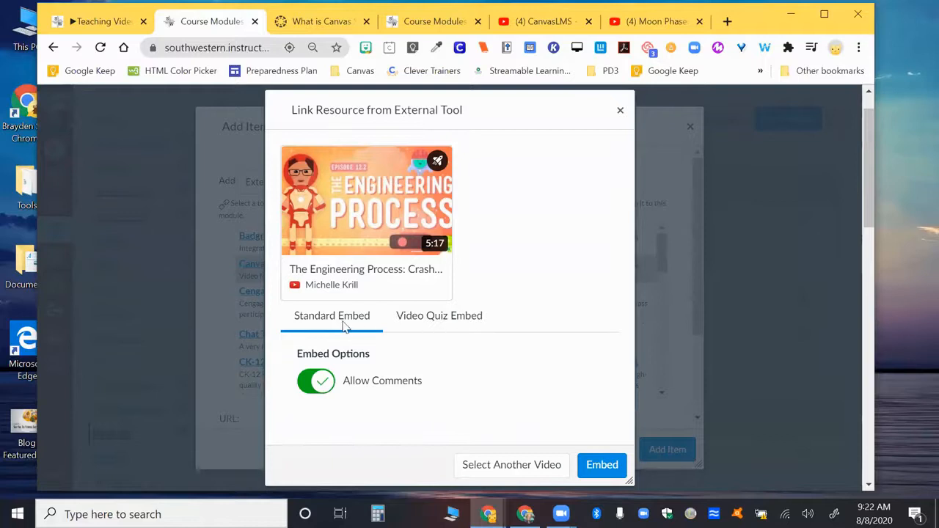
pyautogui.click(318, 390)
pyautogui.click(318, 391)
pyautogui.click(423, 325)
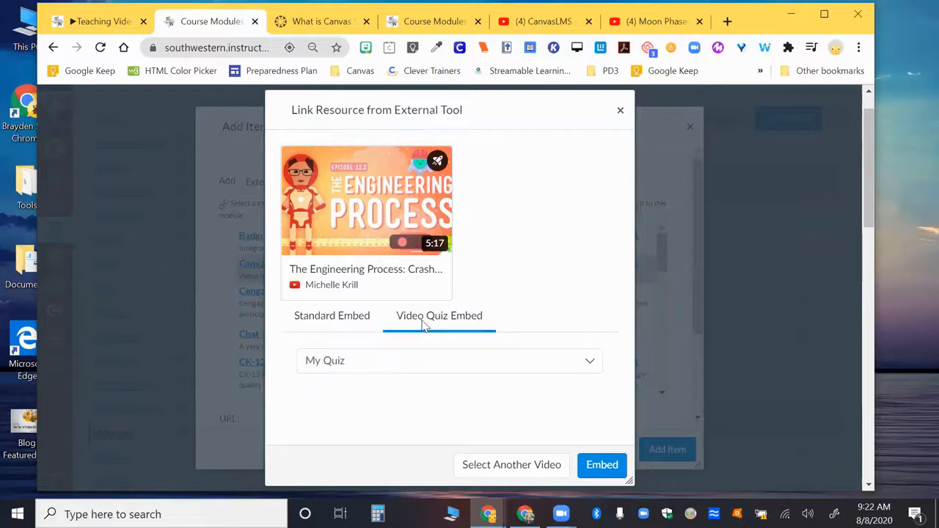
pyautogui.click(373, 367)
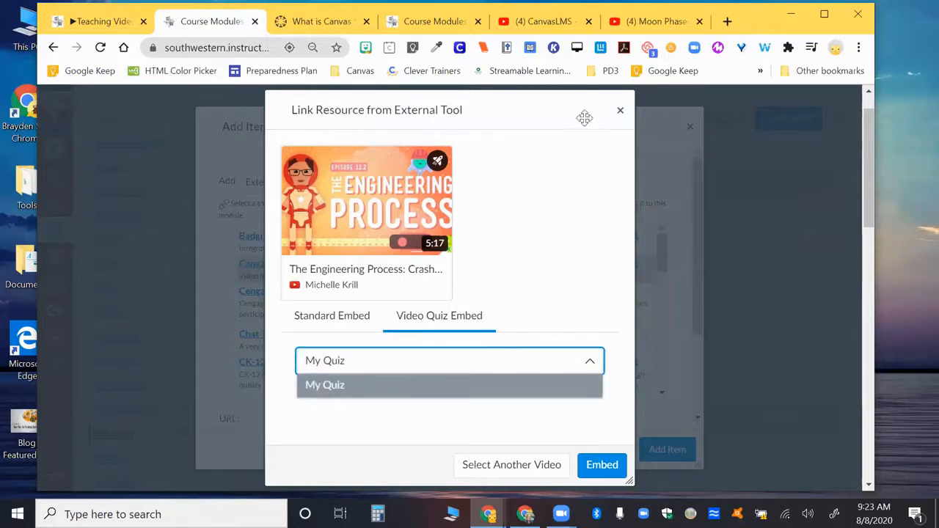
pyautogui.click(620, 110)
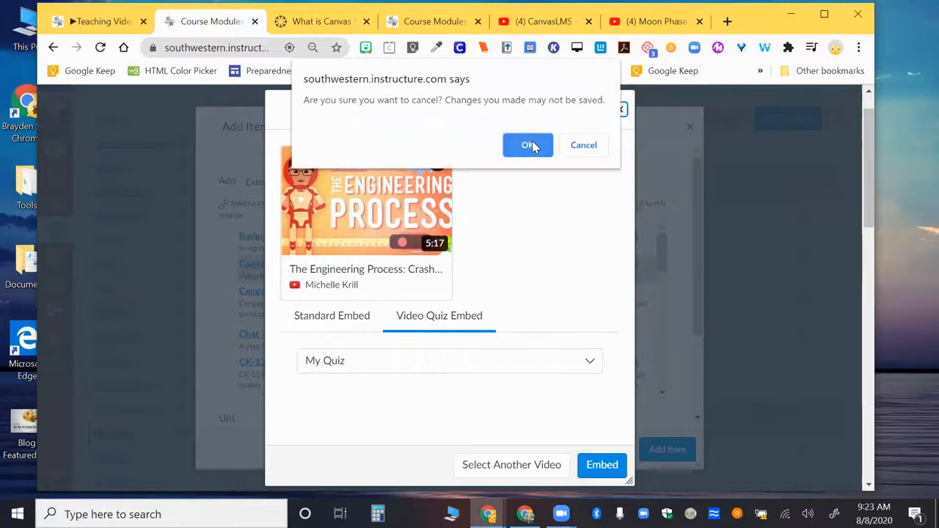
pyautogui.click(527, 146)
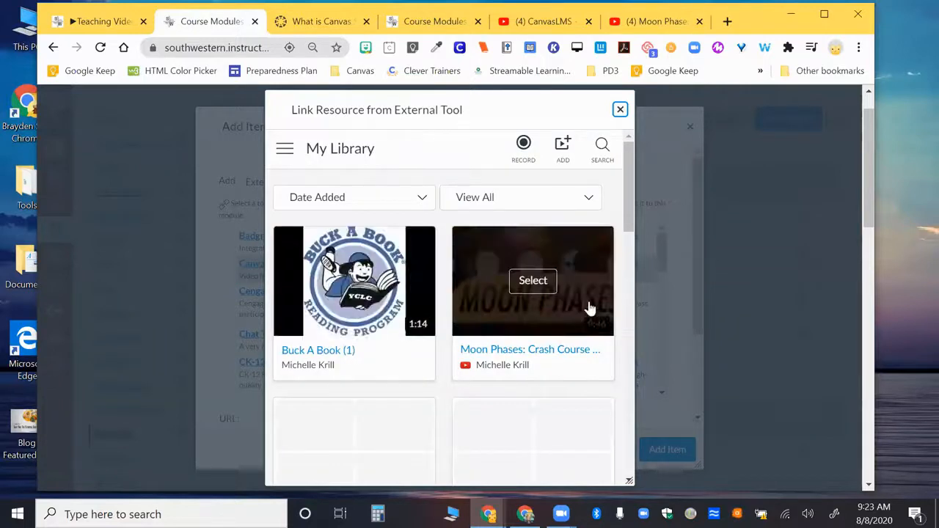
# Embed the Moon Phases video quiz from the Moon Phases: Crash Course video in Canvas Studio and add it to the M1 module.
pyautogui.click(544, 277)
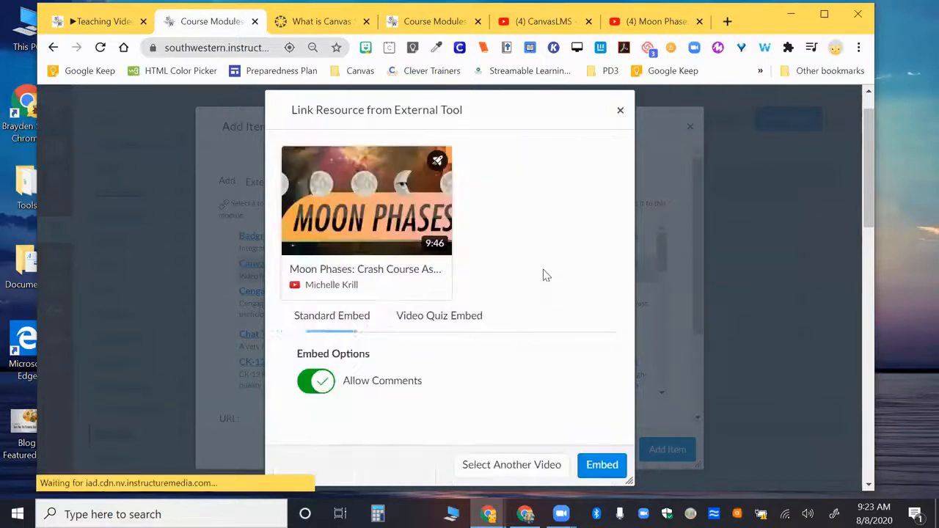
pyautogui.click(451, 317)
pyautogui.click(411, 363)
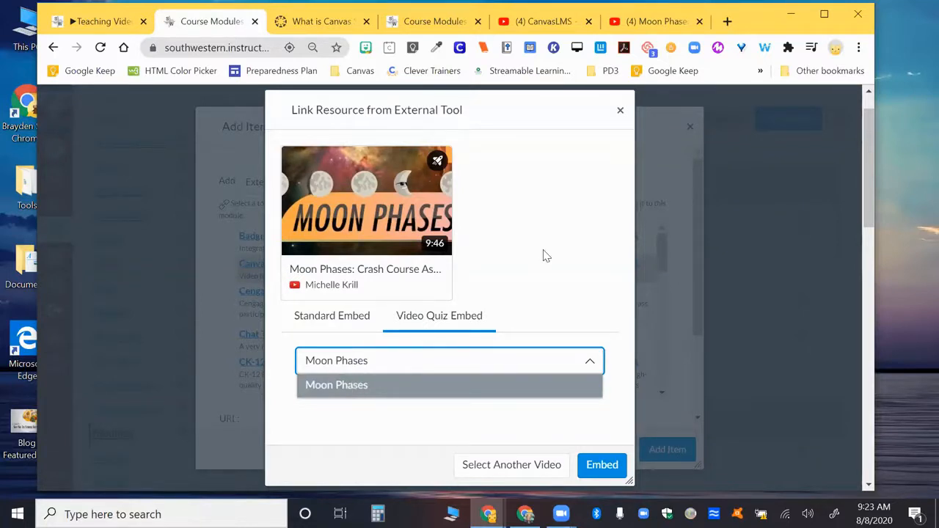
pyautogui.click(592, 468)
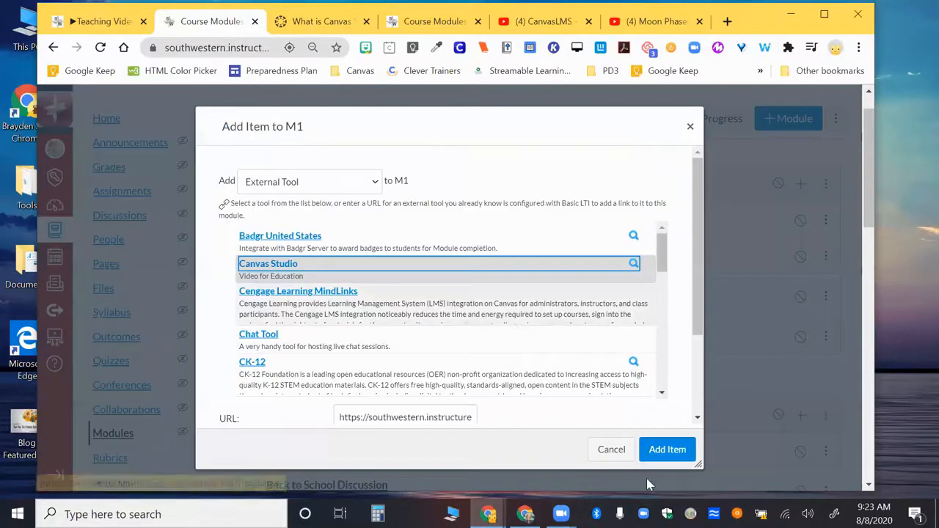
pyautogui.click(660, 449)
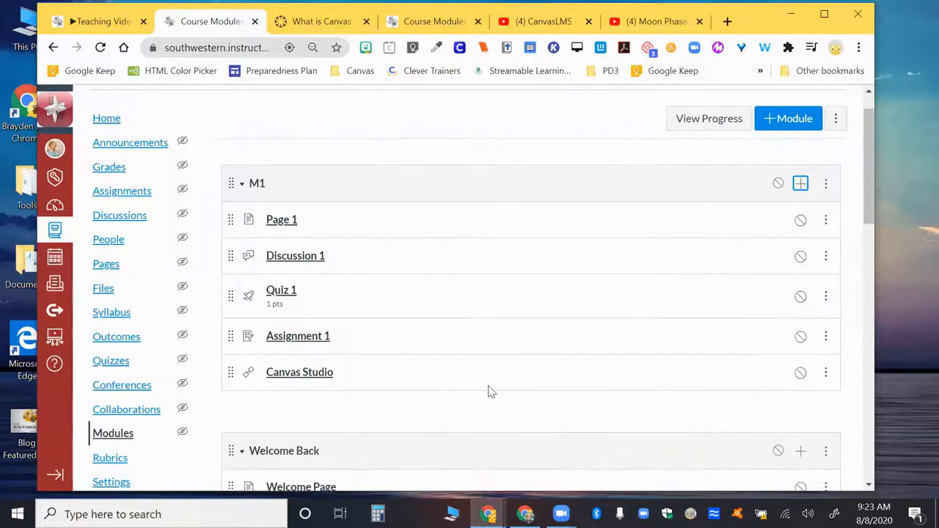
# Rename the new Canvas Studio item in the M1 module as "1.5 Moon Phases Video Quiz".
pyautogui.click(827, 373)
pyautogui.click(777, 428)
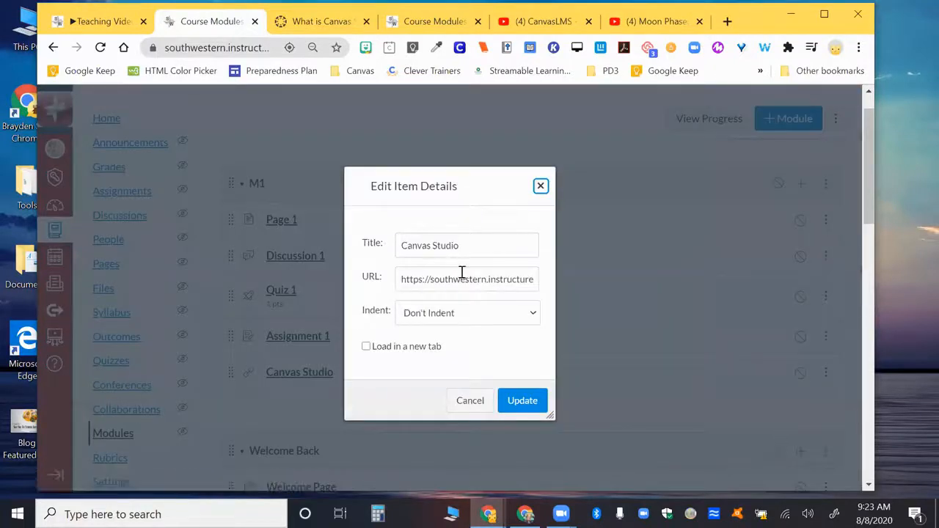
pyautogui.tripleClick(433, 245)
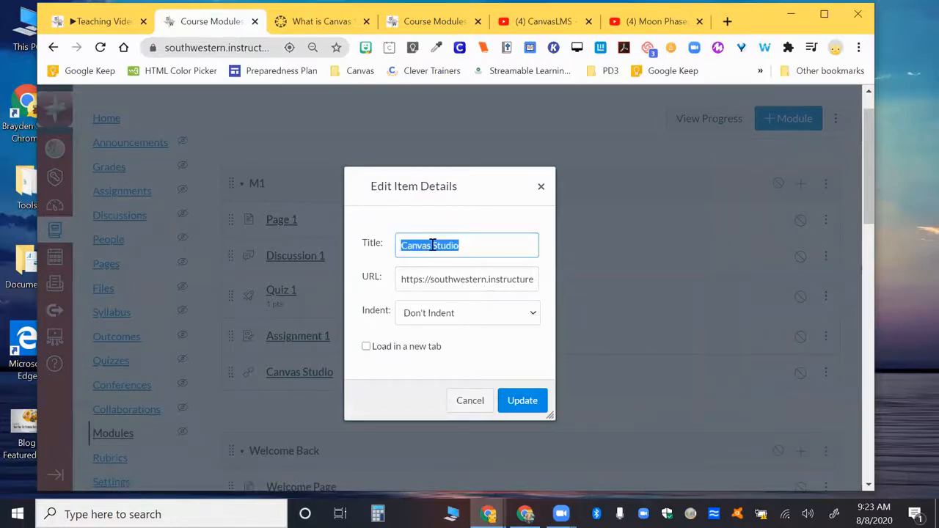
pyautogui.write('Moon Phases Video Quiz')
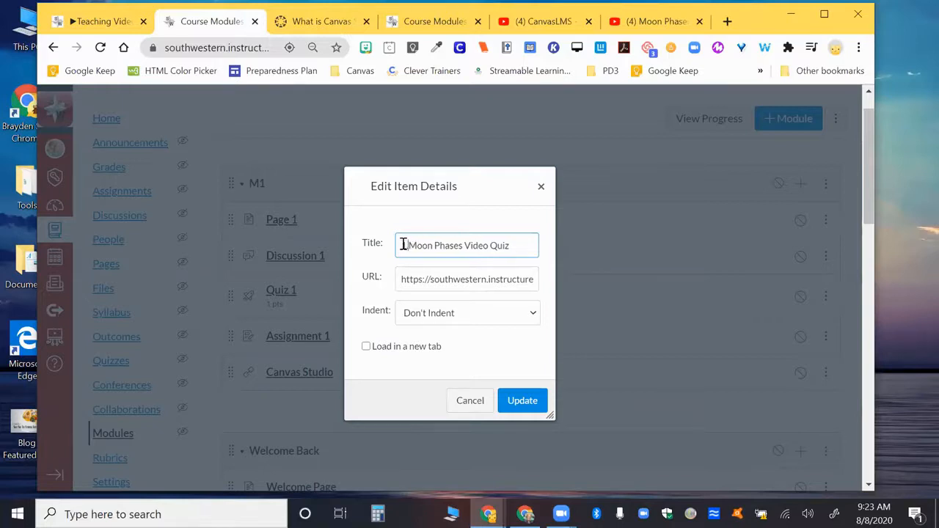
pyautogui.write('5')
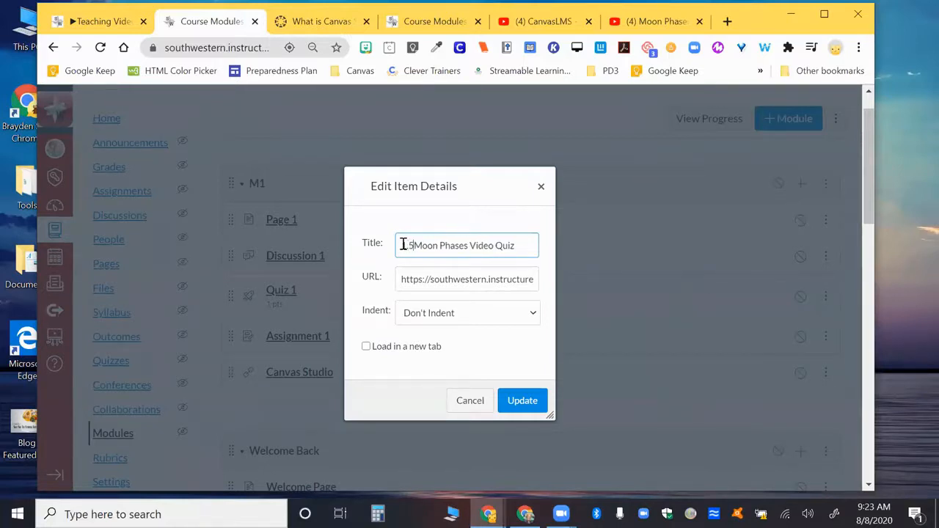
pyautogui.click(522, 401)
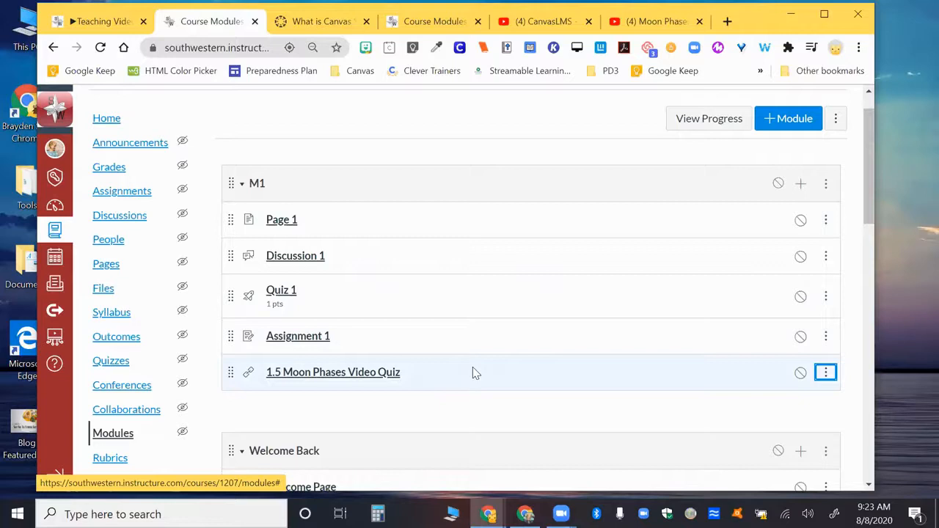
pyautogui.scroll(-2, 473, 373)
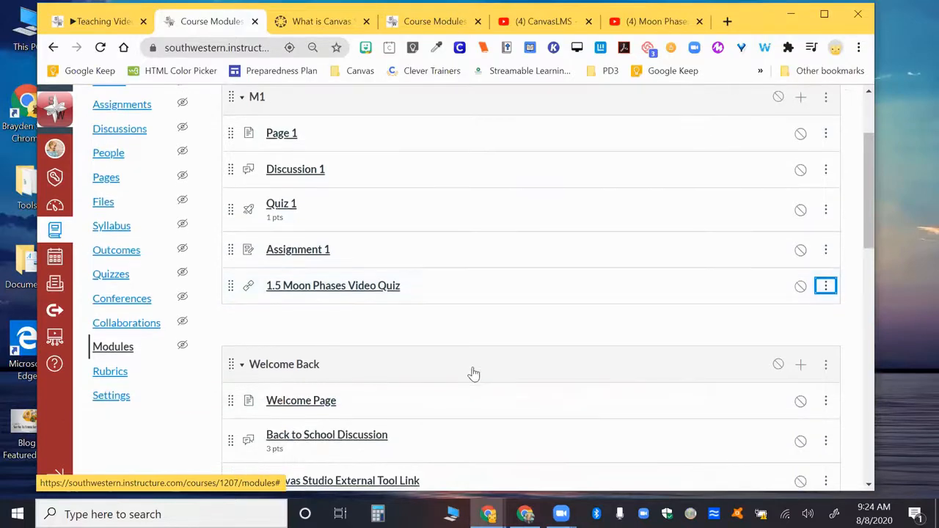
pyautogui.scroll(-3, 473, 373)
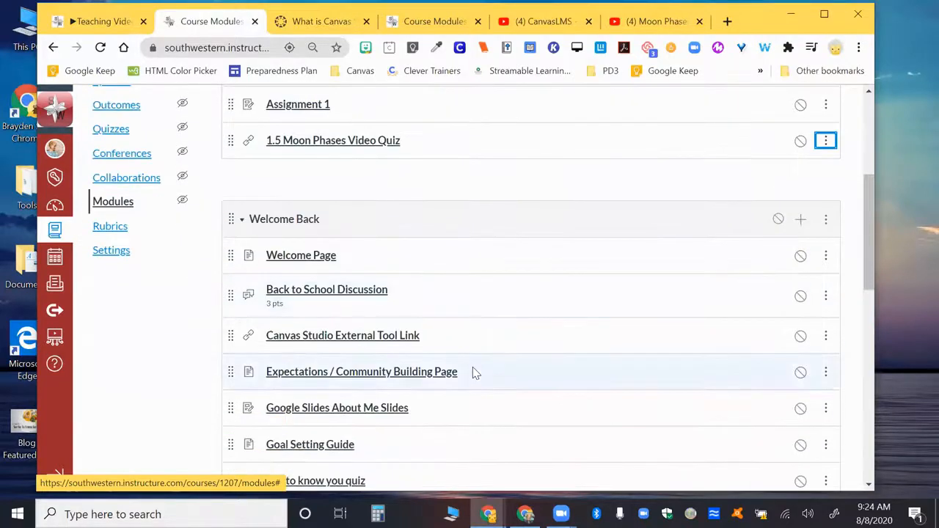
pyautogui.scroll(3, 472, 373)
pyautogui.scroll(-2, 472, 372)
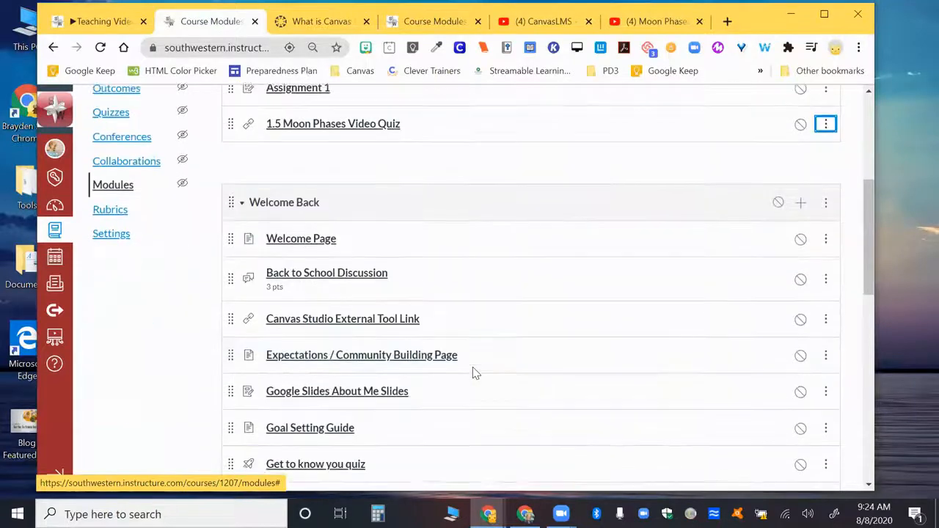
pyautogui.scroll(4, 472, 372)
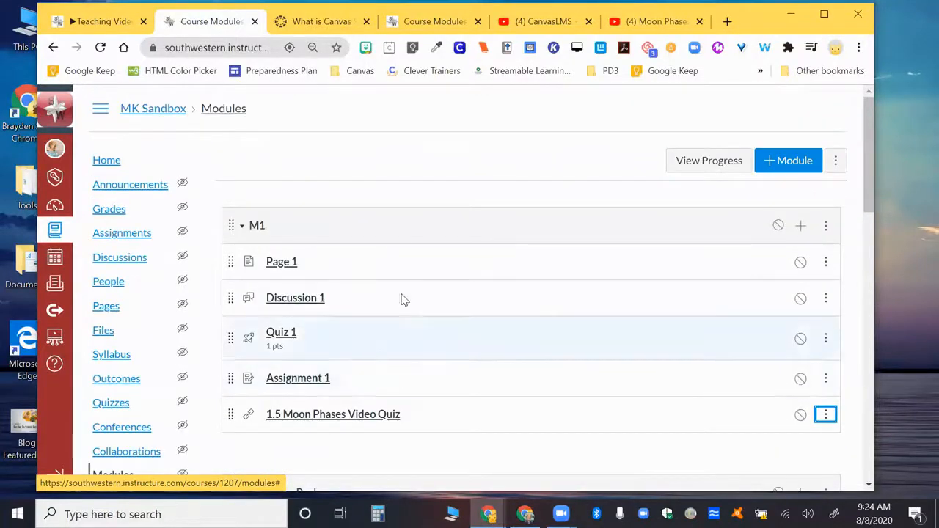
pyautogui.scroll(-2, 404, 298)
pyautogui.scroll(2, 404, 299)
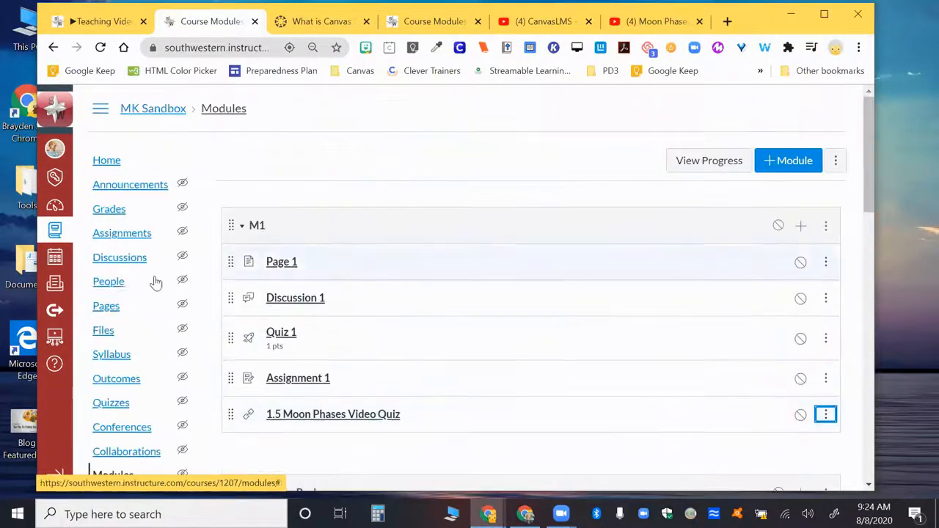
# Find the Studio Page among the course's pages by searching for "studio", and examine its embedded Engineering Process video quiz.
pyautogui.click(110, 311)
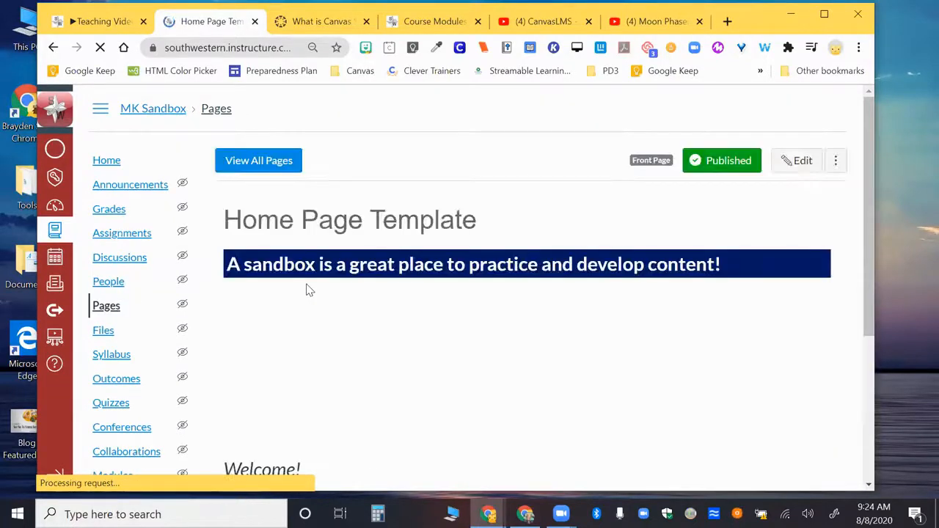
pyautogui.click(259, 163)
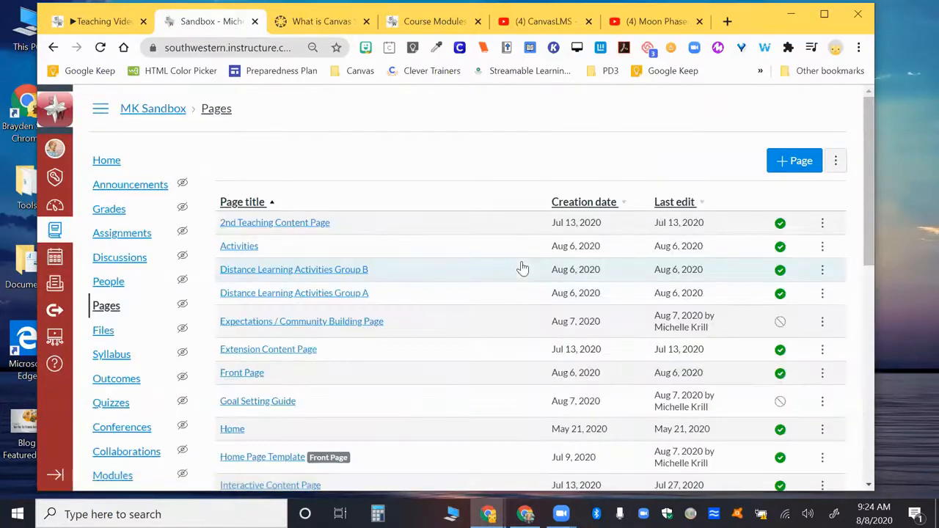
pyautogui.hotkey('ctrl', 'f')
pyautogui.write('studen')
pyautogui.press('BackSpace')
pyautogui.press('BackSpace')
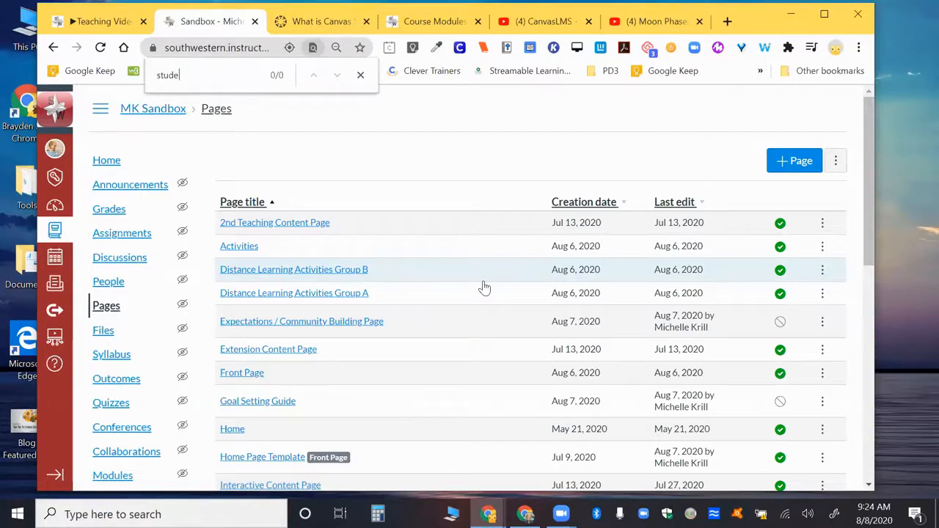
pyautogui.write('io')
pyautogui.press('Return')
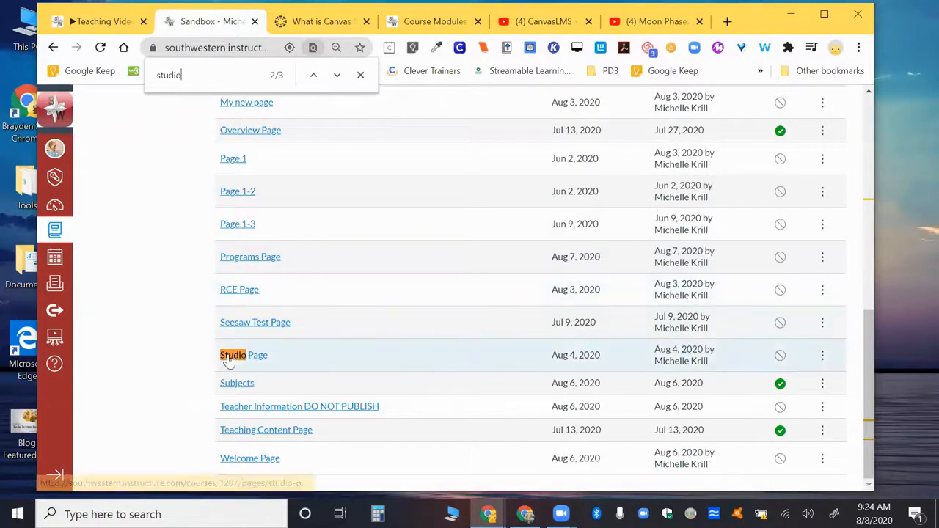
pyautogui.click(249, 360)
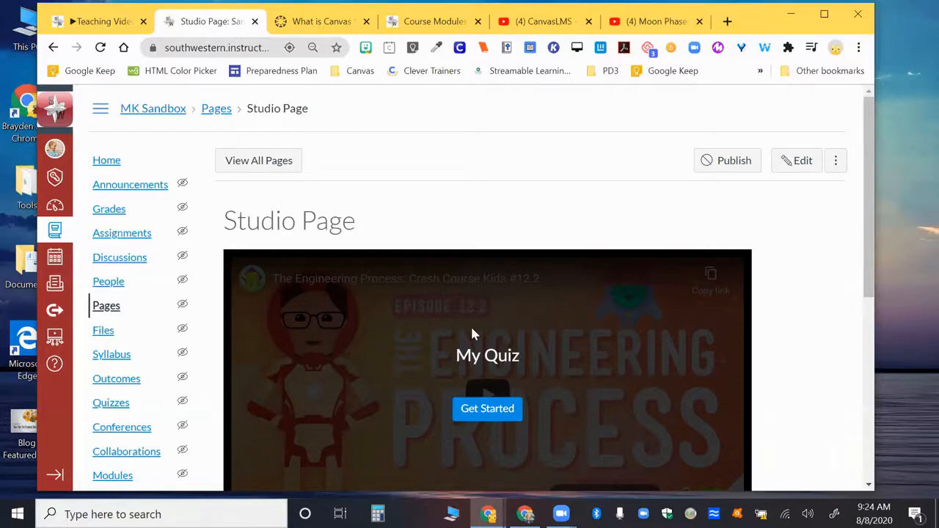
pyautogui.scroll(-5, 472, 334)
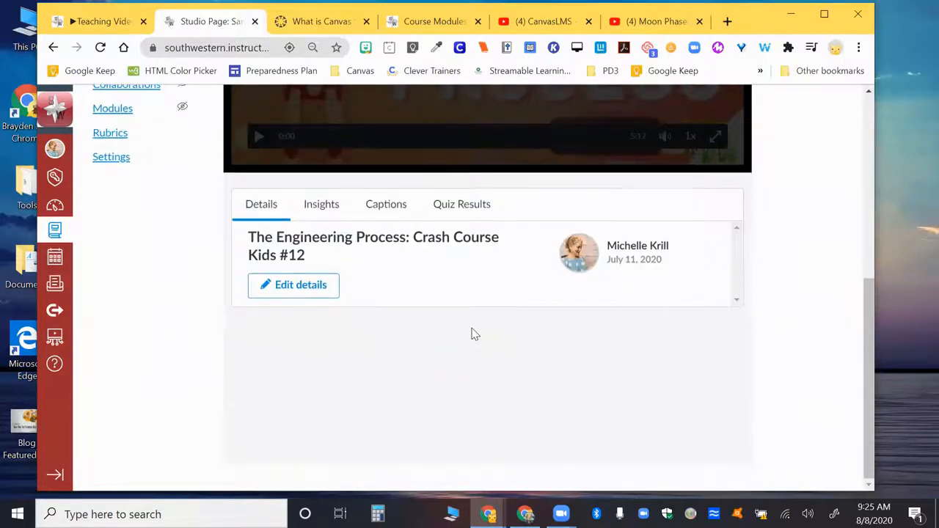
pyautogui.scroll(4, 472, 334)
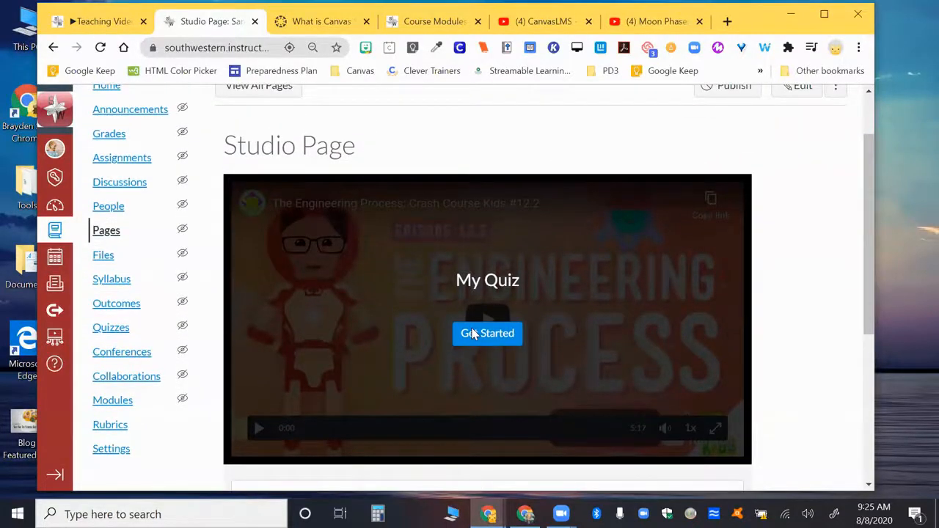
pyautogui.scroll(1, 506, 316)
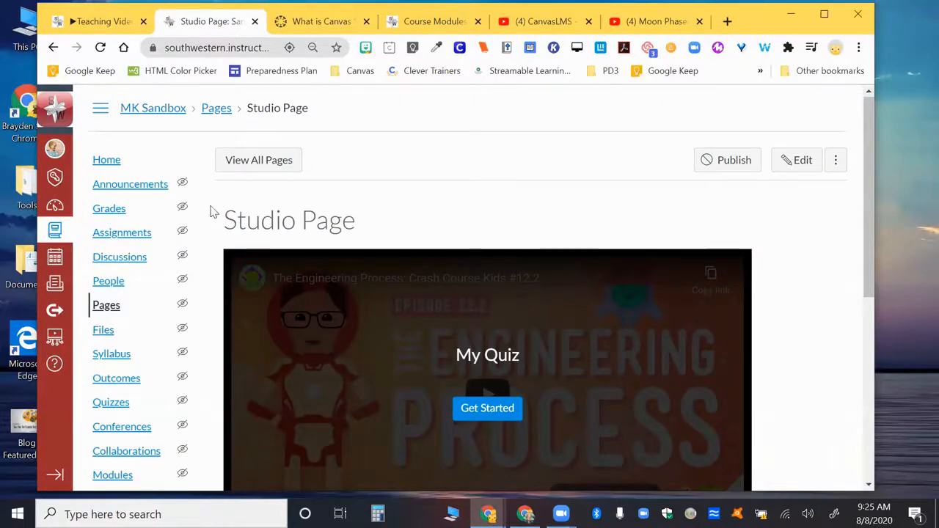
# Create a new course page titled "Studio page 2 1.6 Moon Phases Quiz".
pyautogui.click(265, 161)
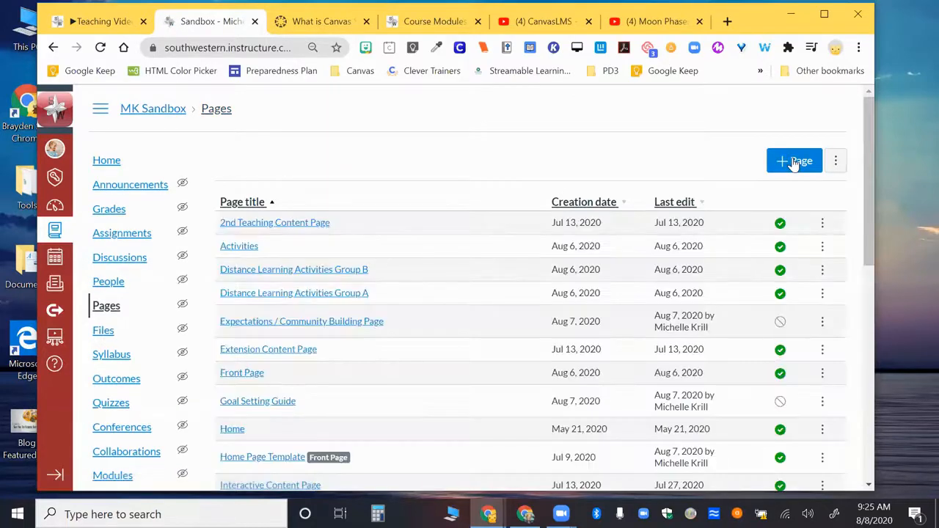
pyautogui.click(794, 161)
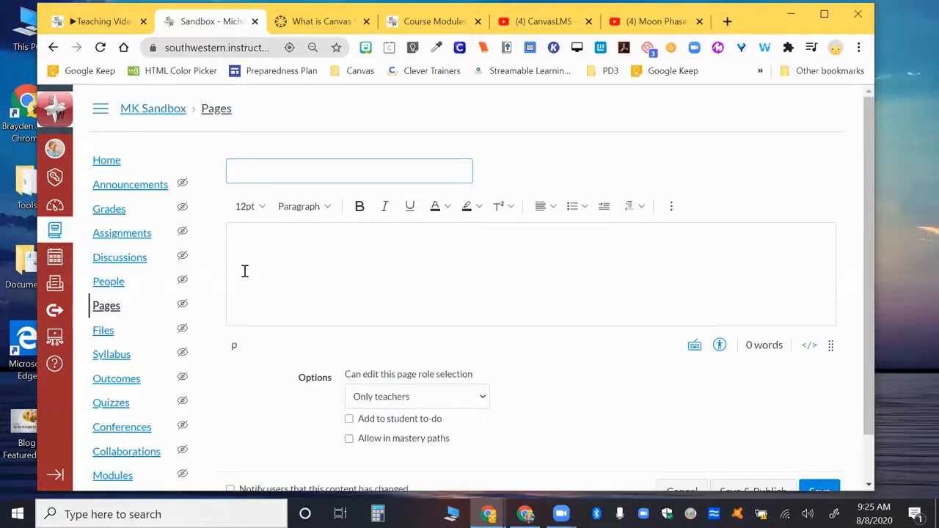
pyautogui.write('Studio page')
pyautogui.press('BackSpace')
pyautogui.write('ge 2 1.5')
pyautogui.write(' Quiz')
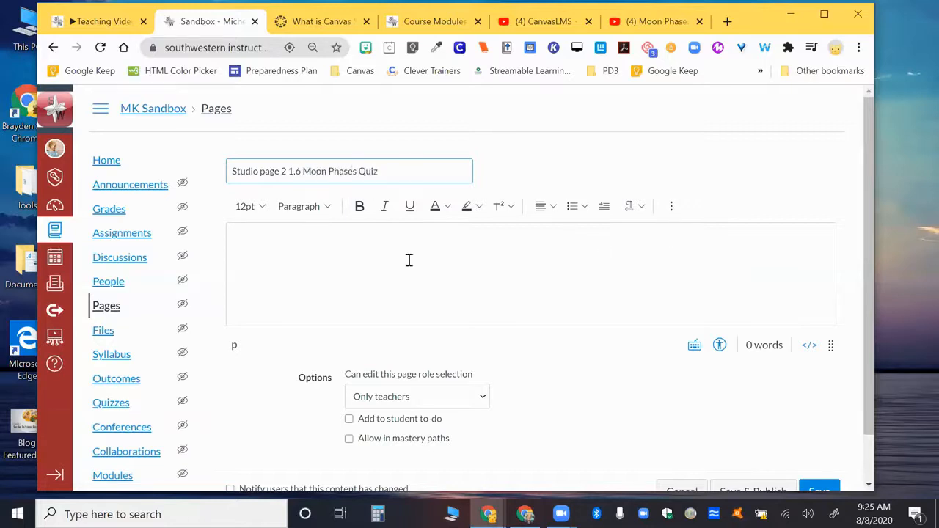
# Try to enlarge the new page's content editor and bring back its formatting toolbar.
pyautogui.click(340, 269)
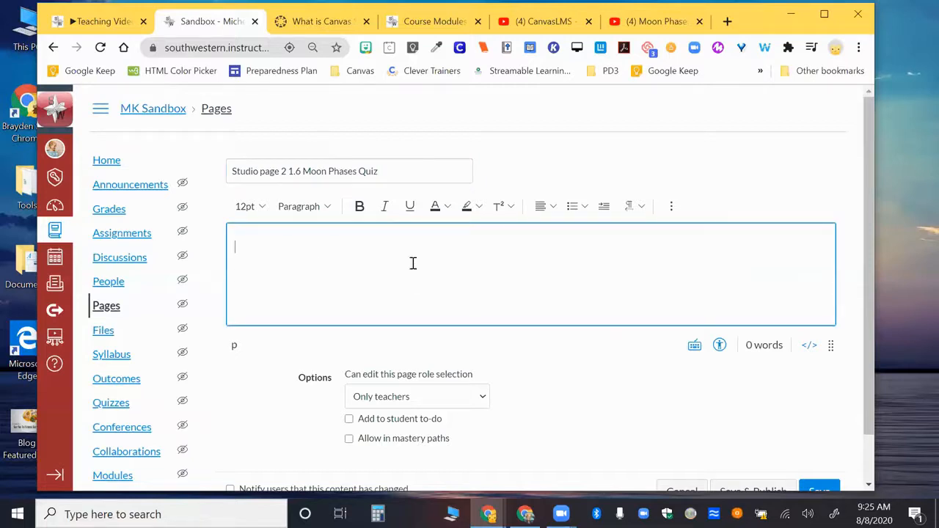
pyautogui.click(674, 205)
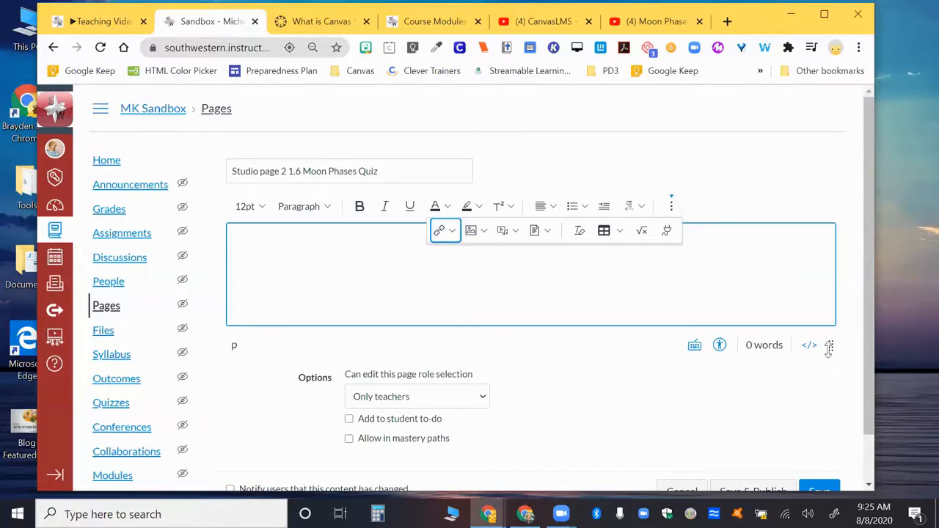
pyautogui.moveTo(831, 349); pyautogui.dragTo(828, 440)
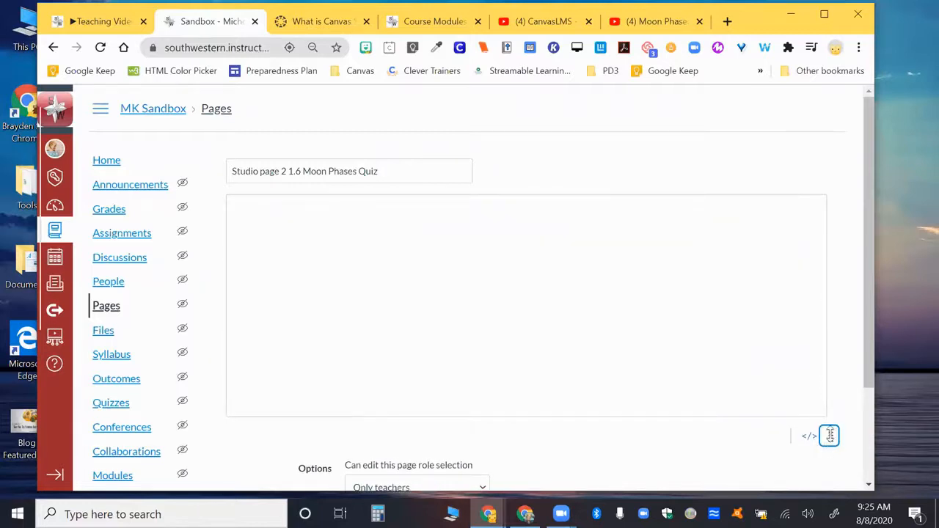
pyautogui.click(657, 276)
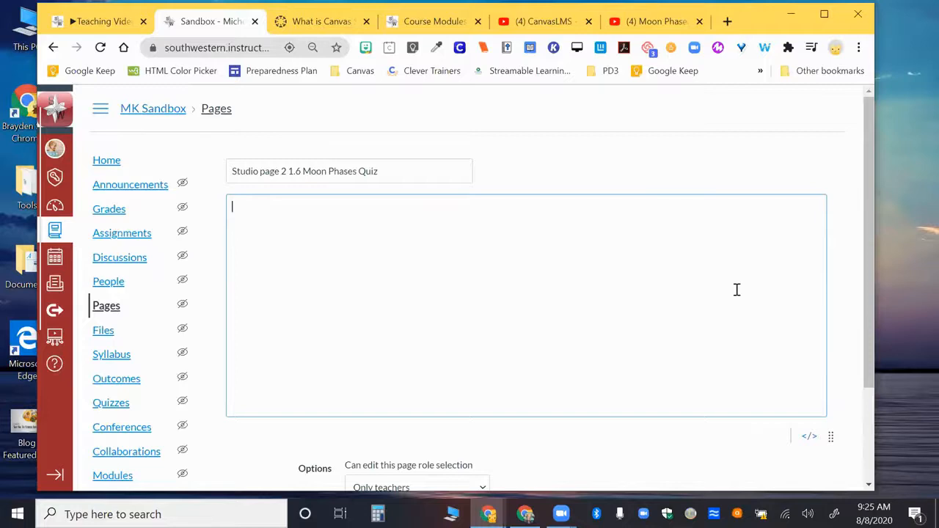
pyautogui.scroll(-2, 737, 288)
pyautogui.scroll(2, 736, 289)
pyautogui.click(428, 180)
pyautogui.press('Tab')
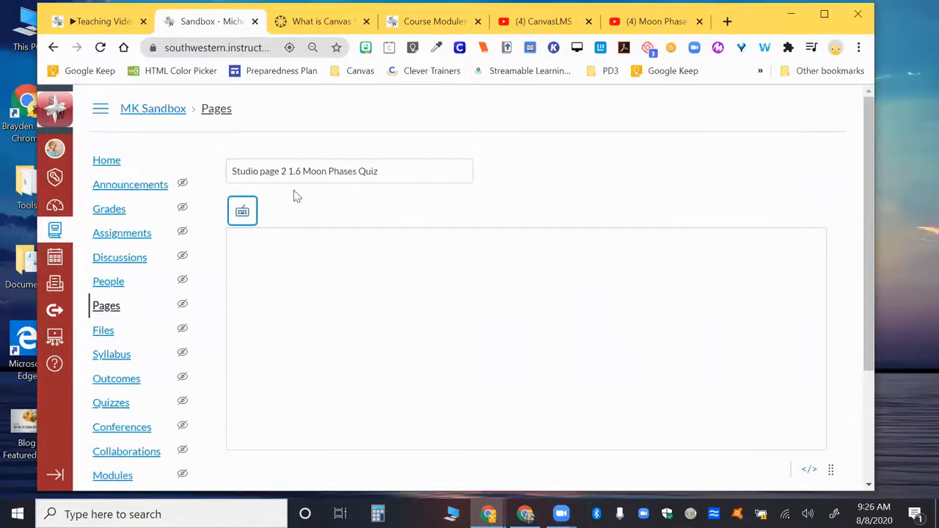
pyautogui.click(243, 211)
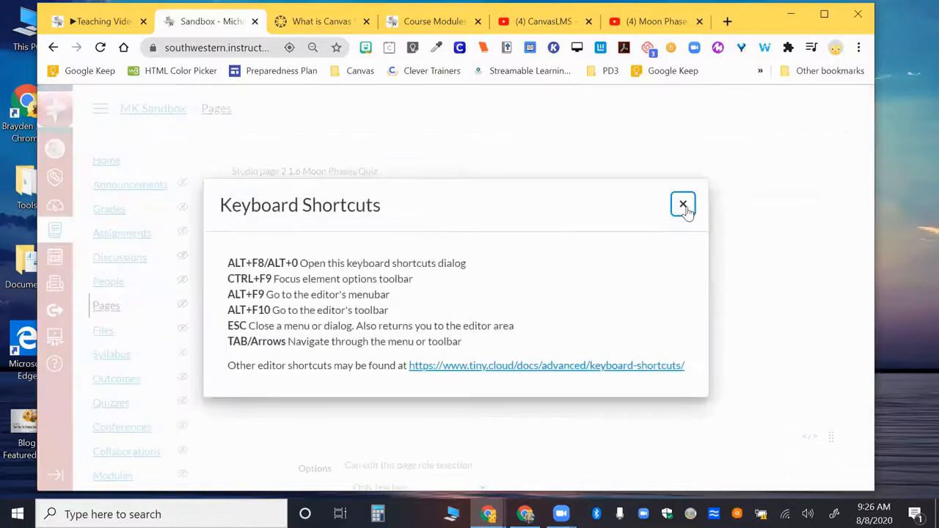
pyautogui.click(683, 206)
pyautogui.scroll(-2, 712, 295)
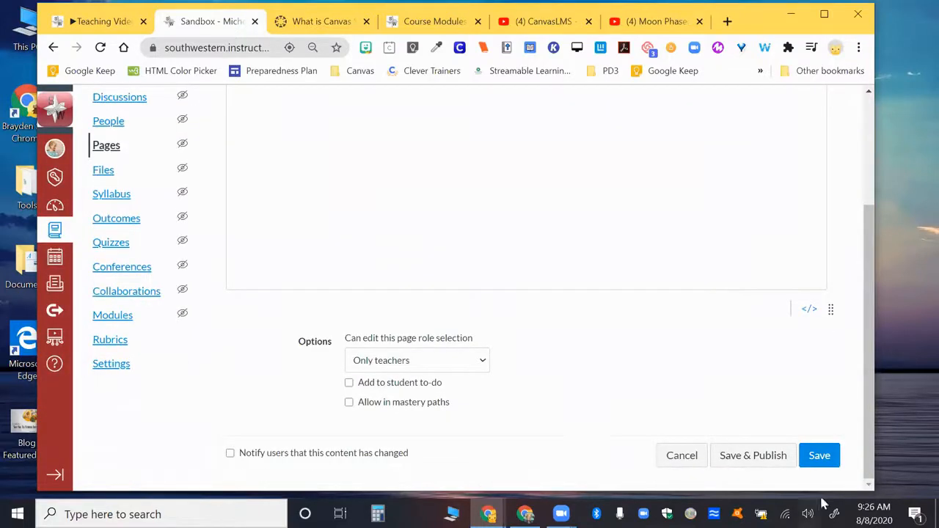
# Save the new Moon Phases Quiz page unpublished and reopen it for editing in its content area.
pyautogui.click(816, 456)
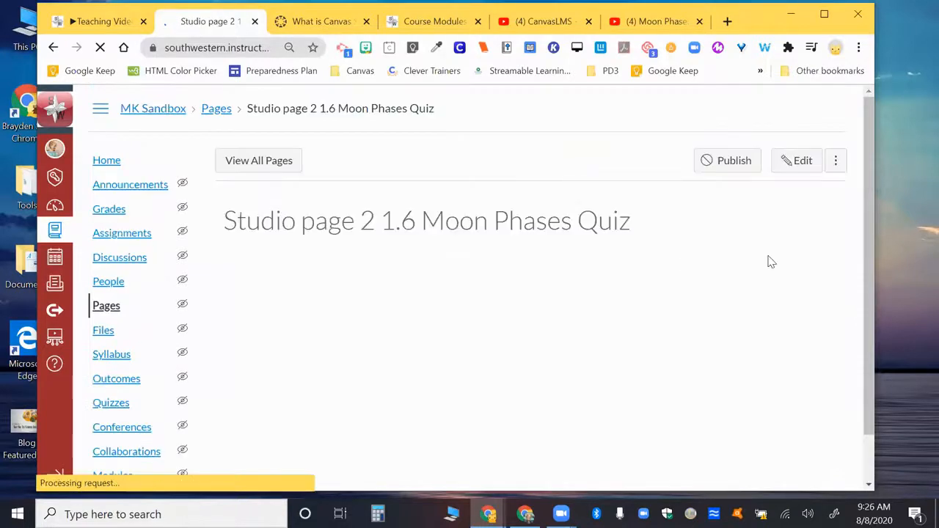
pyautogui.click(789, 161)
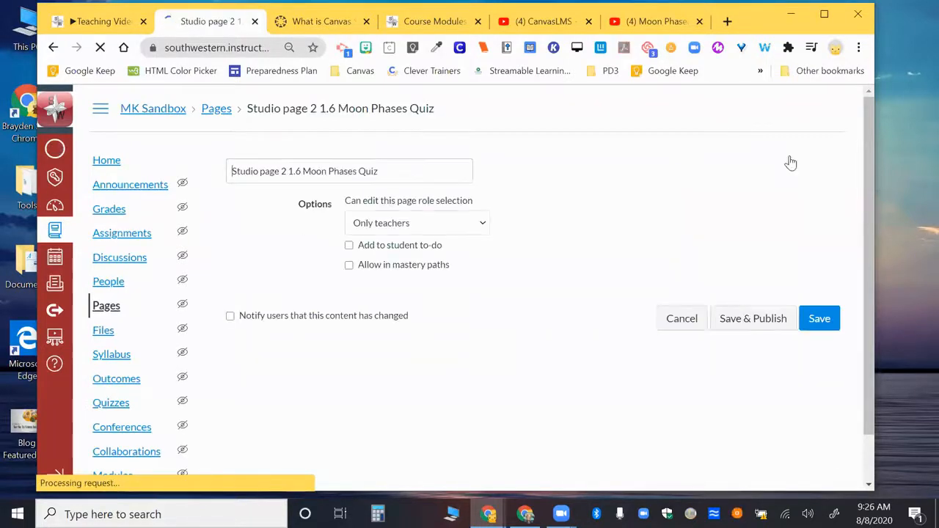
pyautogui.click(608, 240)
# Browse the external apps available for embedding content in the page, from Canvas Studio to YouTube.
pyautogui.click(671, 205)
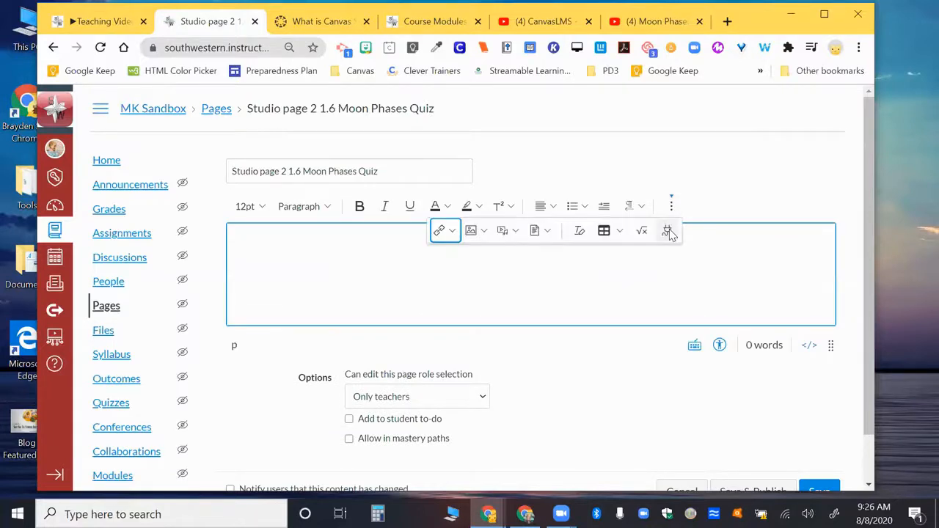
pyautogui.click(667, 232)
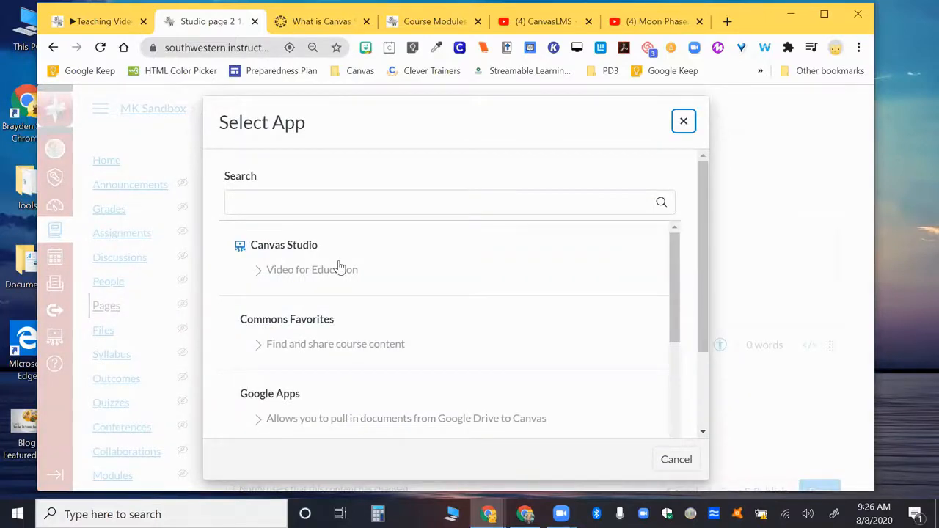
pyautogui.scroll(-3, 340, 267)
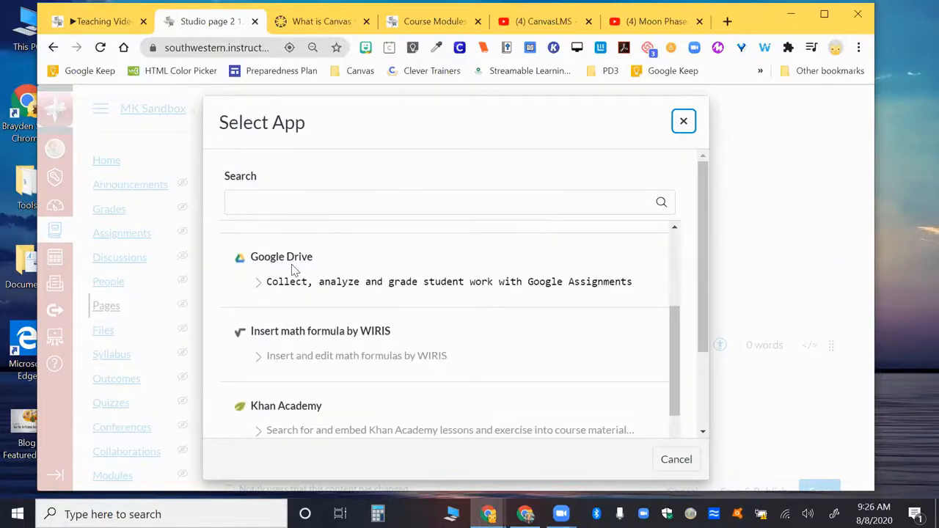
pyautogui.scroll(-1, 294, 270)
pyautogui.scroll(-3, 293, 268)
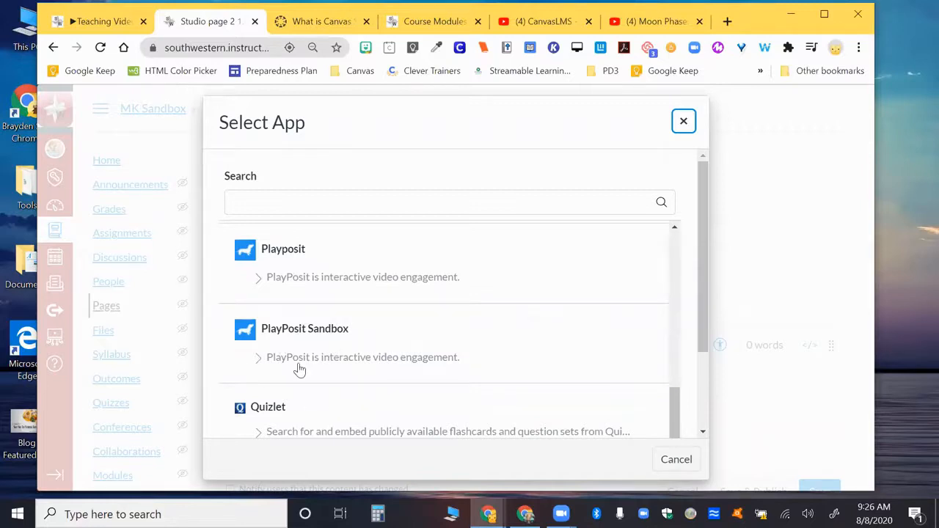
pyautogui.scroll(-1, 299, 369)
pyautogui.scroll(-1, 294, 363)
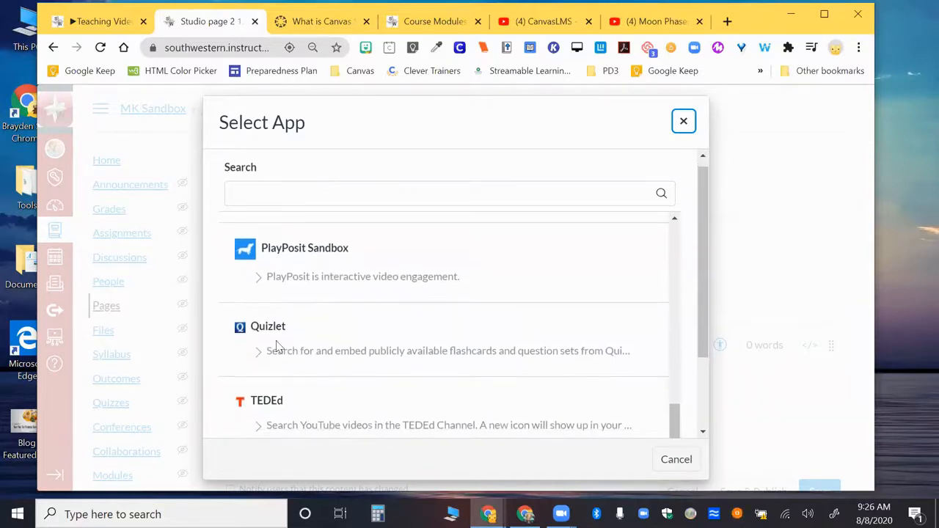
pyautogui.scroll(-1, 339, 342)
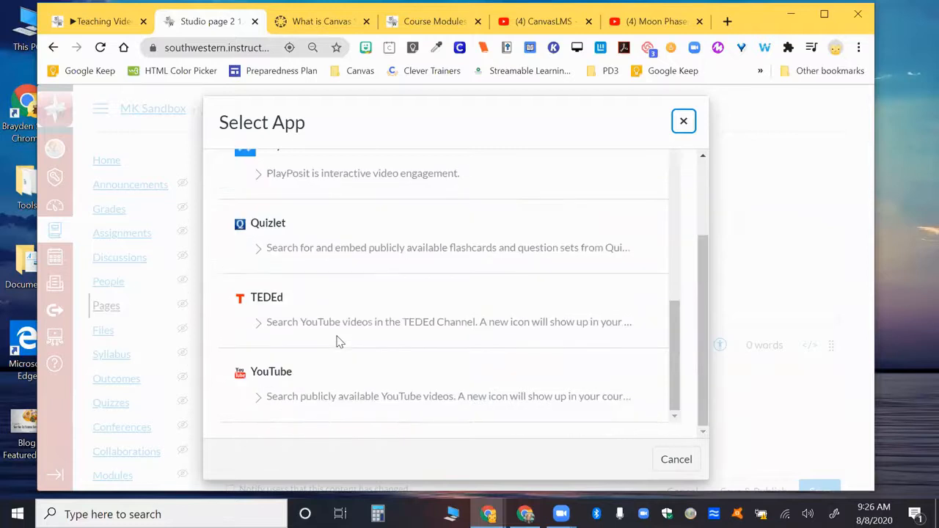
# Search the YouTube app for fish videos and close it without embedding any.
pyautogui.click(281, 373)
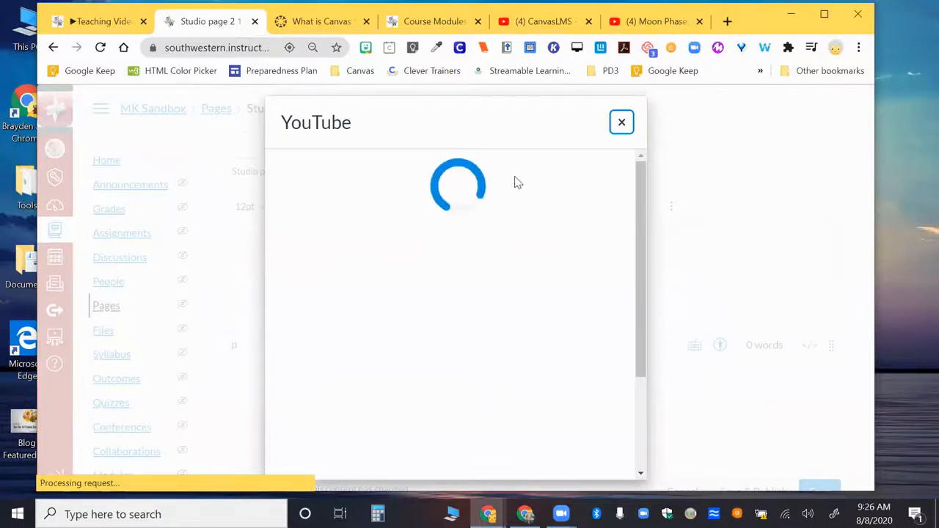
pyautogui.click(484, 174)
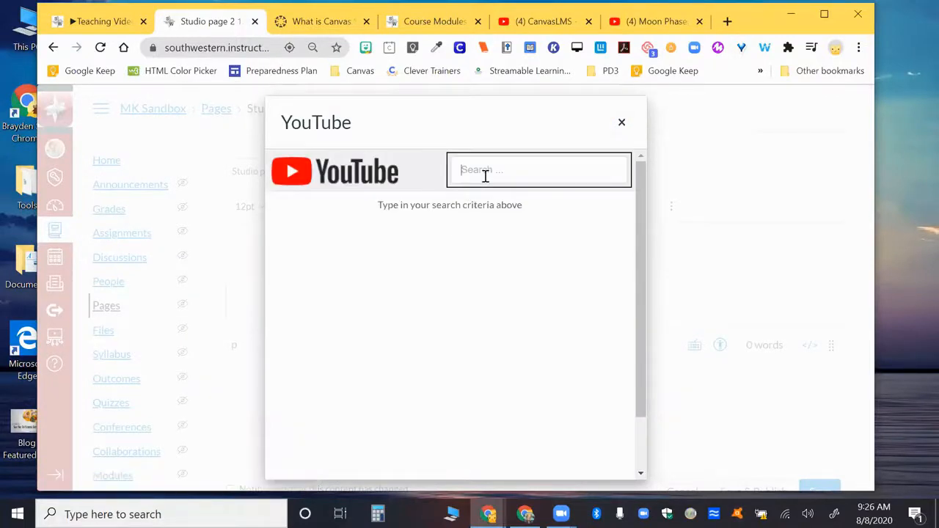
pyautogui.write('fish')
pyautogui.press('Return')
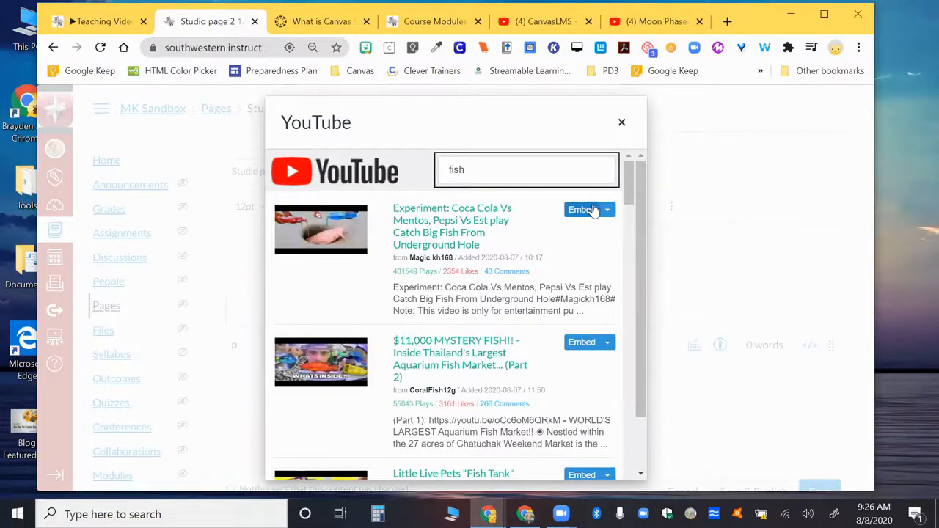
pyautogui.click(621, 123)
pyautogui.click(529, 144)
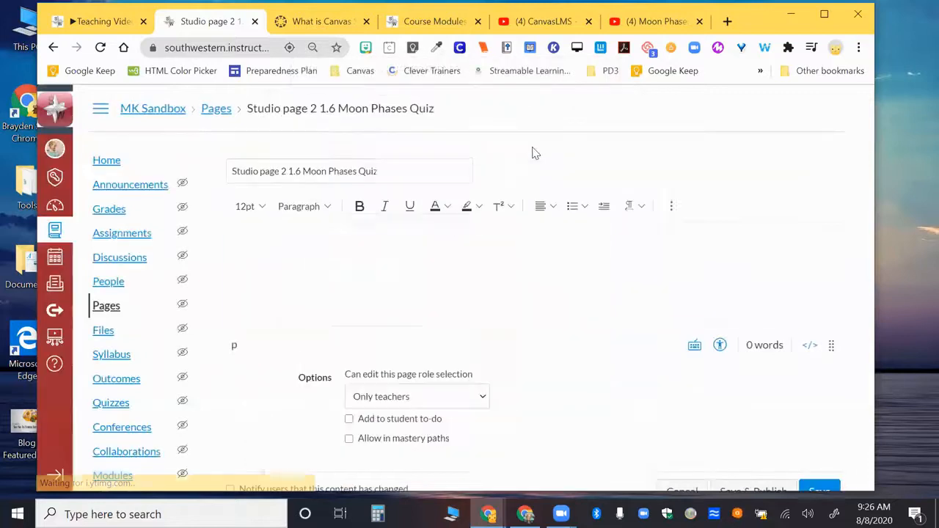
# Select the Moon Phases: Crash Course Astronomy video from the Canvas Studio library for embedding in the page.
pyautogui.click(670, 205)
pyautogui.click(668, 230)
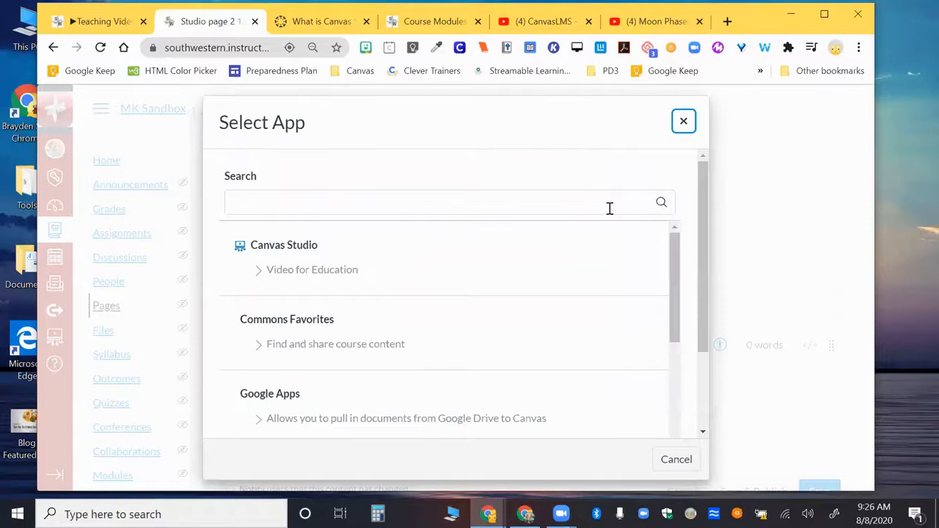
pyautogui.click(286, 249)
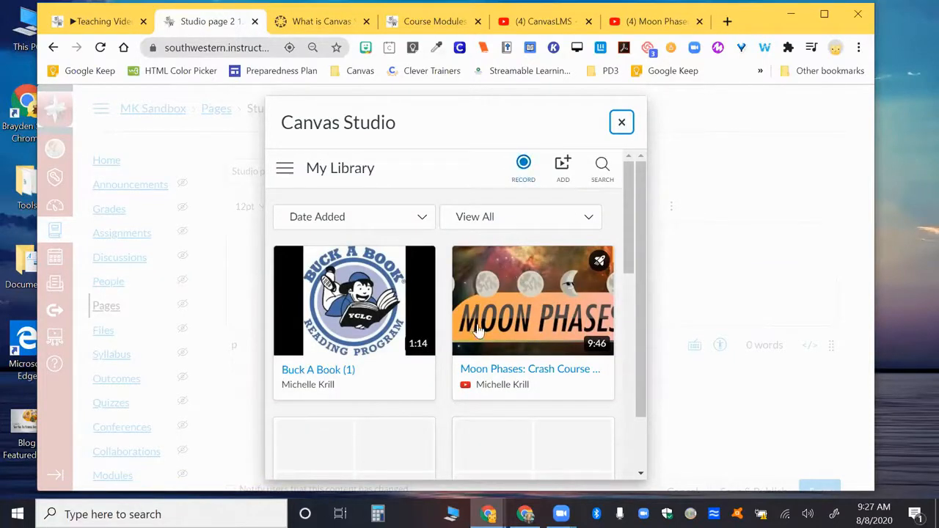
pyautogui.click(533, 302)
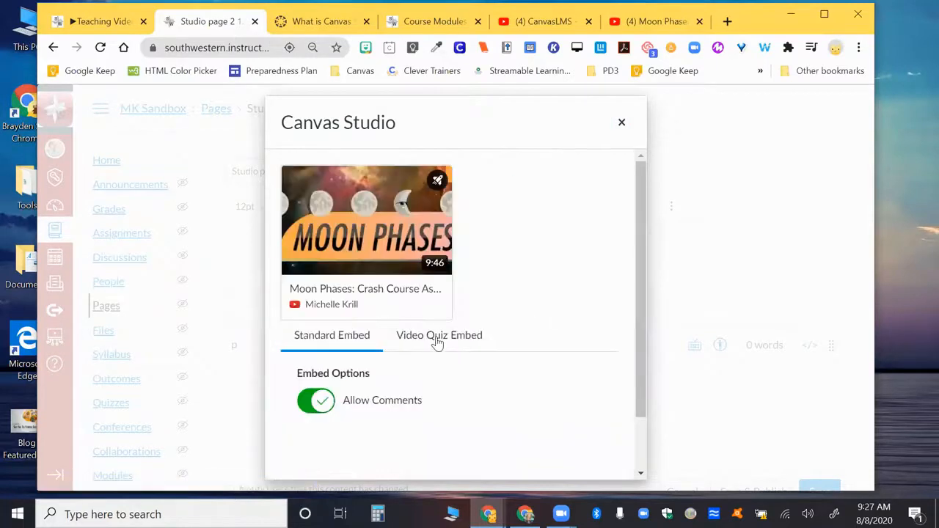
# Check the Video Quiz Embed option, then embed the Moon Phases video as a Standard Embed with comments allowed.
pyautogui.click(438, 339)
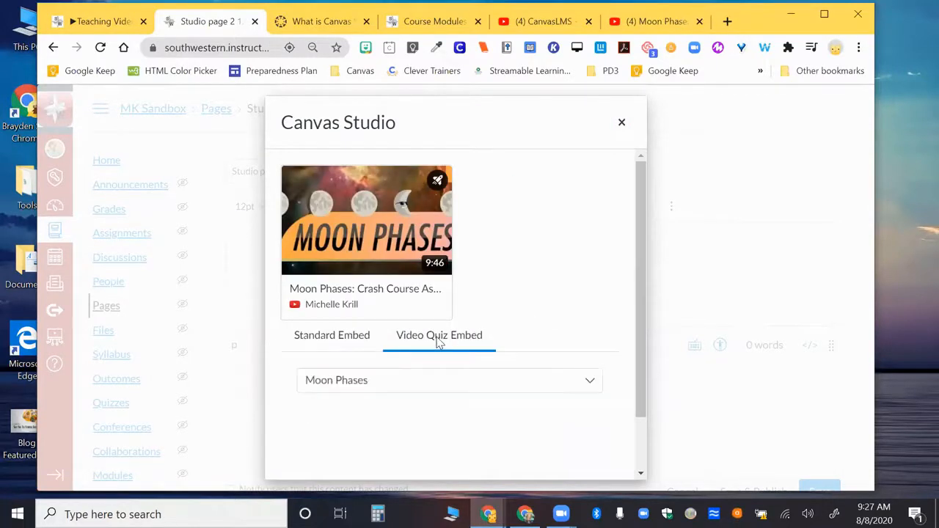
pyautogui.click(347, 348)
pyautogui.scroll(-1, 362, 339)
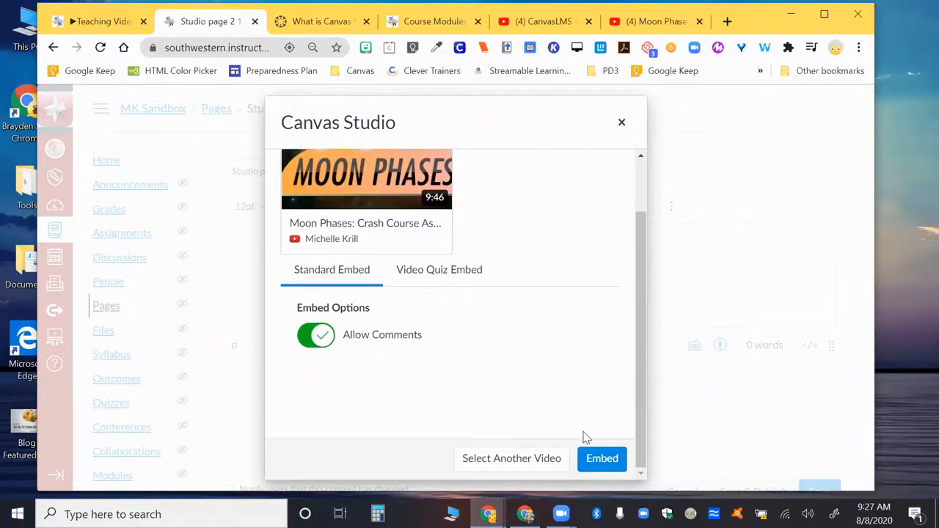
pyautogui.click(602, 457)
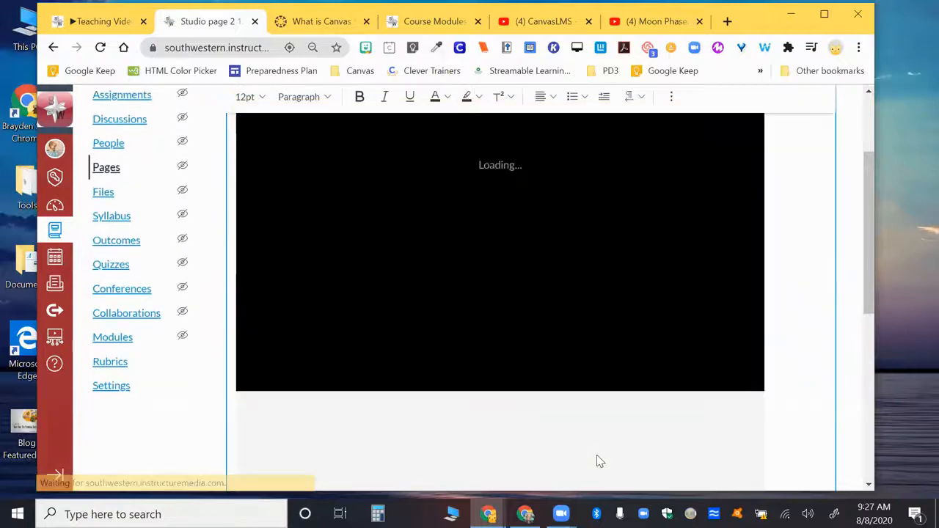
# Save the Moon Phases Quiz page without publishing and review its embedded video and comments area.
pyautogui.scroll(-3, 599, 461)
pyautogui.scroll(-3, 469, 236)
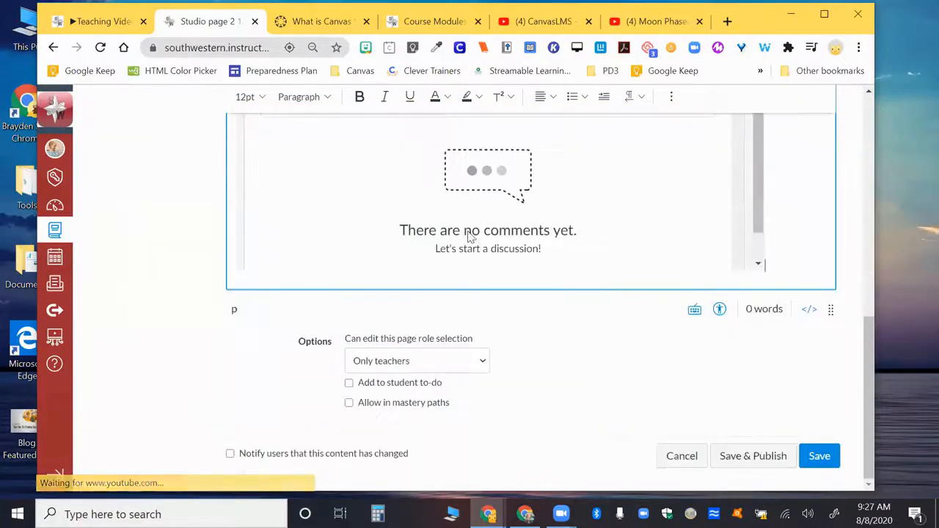
pyautogui.click(820, 457)
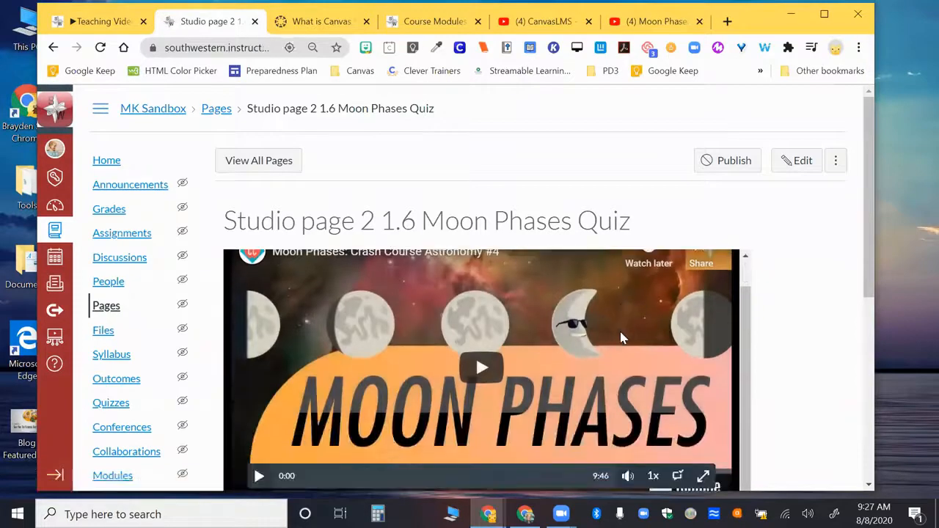
pyautogui.scroll(-4, 749, 322)
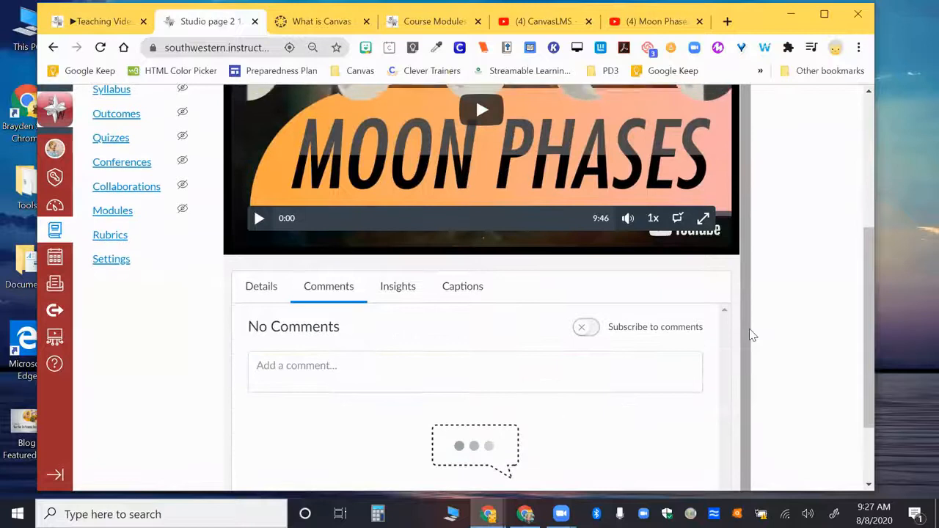
pyautogui.scroll(5, 749, 332)
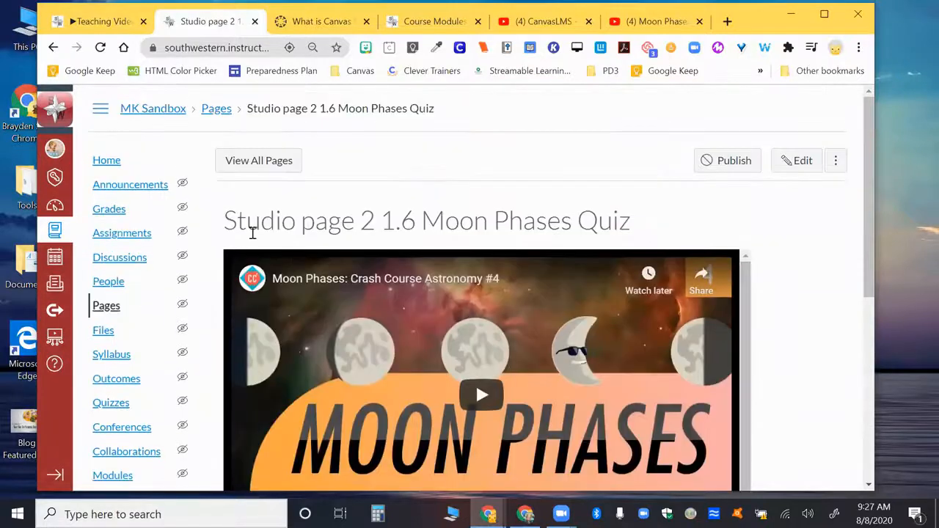
# Open the Canvas Studio Discussion in the course's discussions and examine its embedded video, comments area and reply field.
pyautogui.click(132, 260)
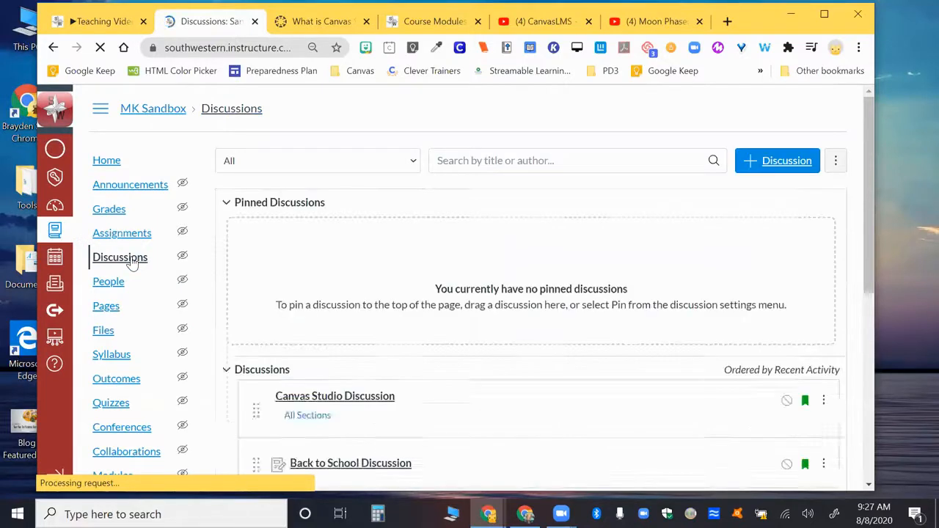
pyautogui.scroll(-2, 380, 314)
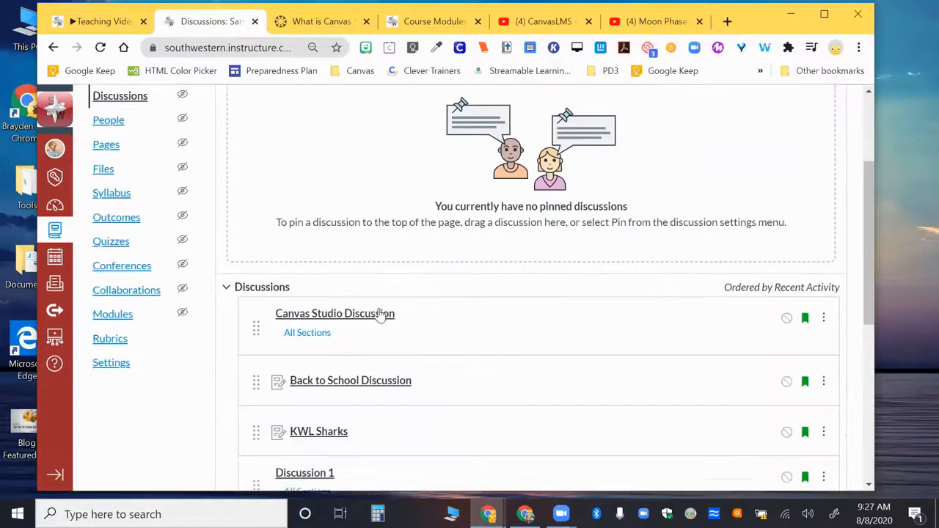
pyautogui.click(359, 294)
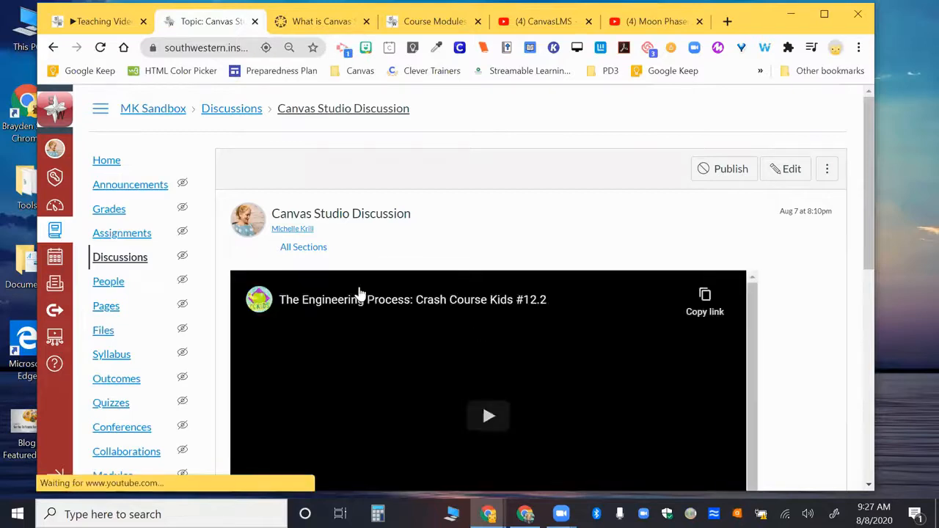
pyautogui.scroll(-3, 359, 294)
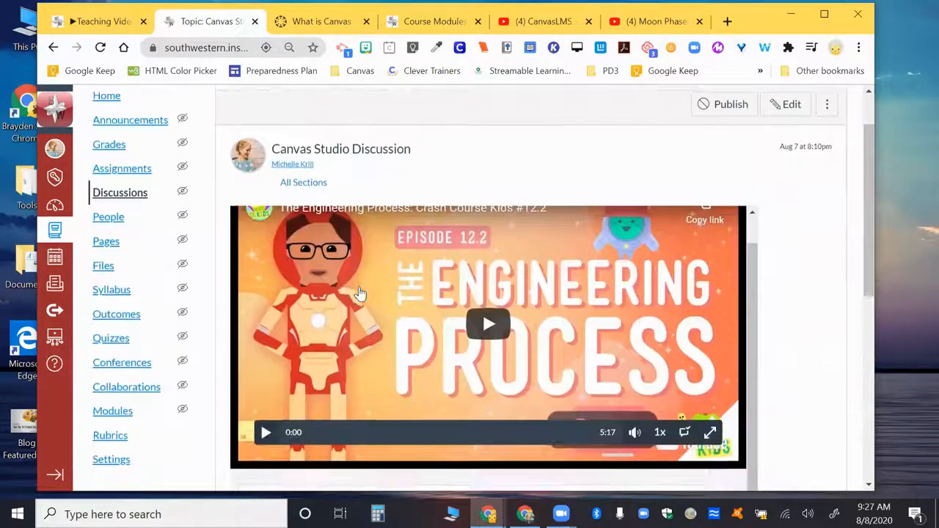
pyautogui.scroll(-1, 359, 294)
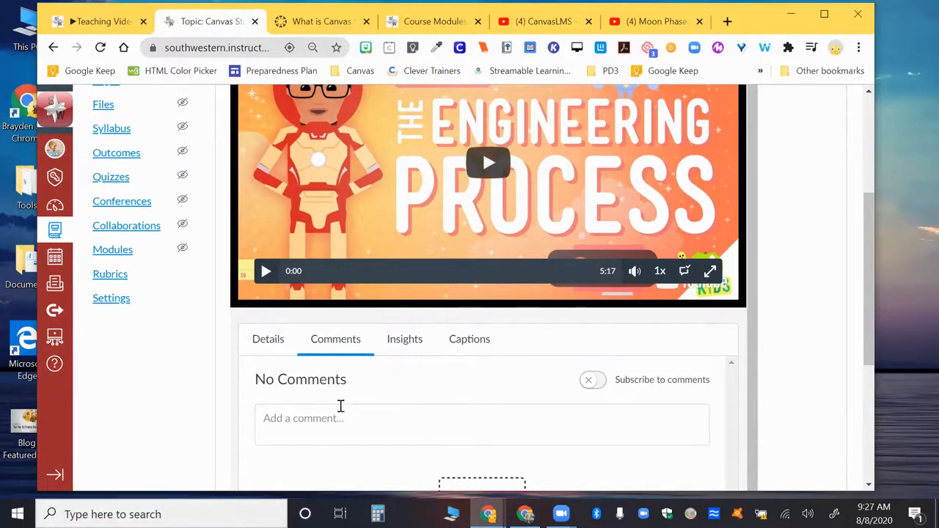
pyautogui.scroll(-4, 340, 406)
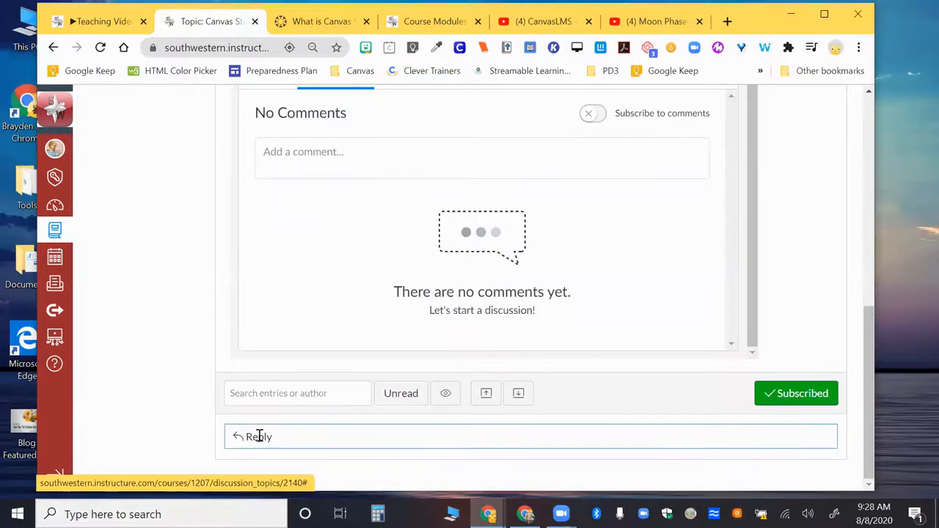
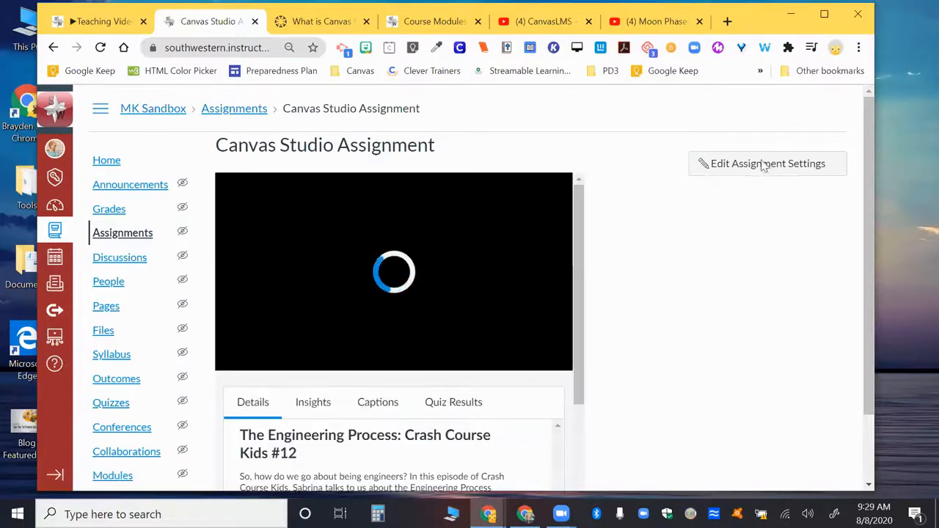
# Open the Canvas Studio Assignment's settings for editing and check its submission type options, keeping External Tool selected.
pyautogui.scroll(-1, 613, 268)
pyautogui.scroll(1, 614, 269)
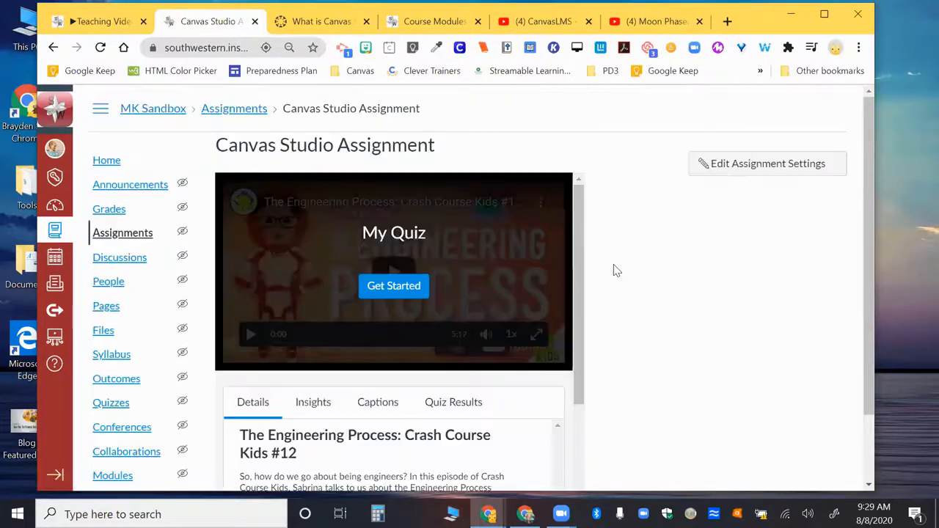
pyautogui.click(752, 163)
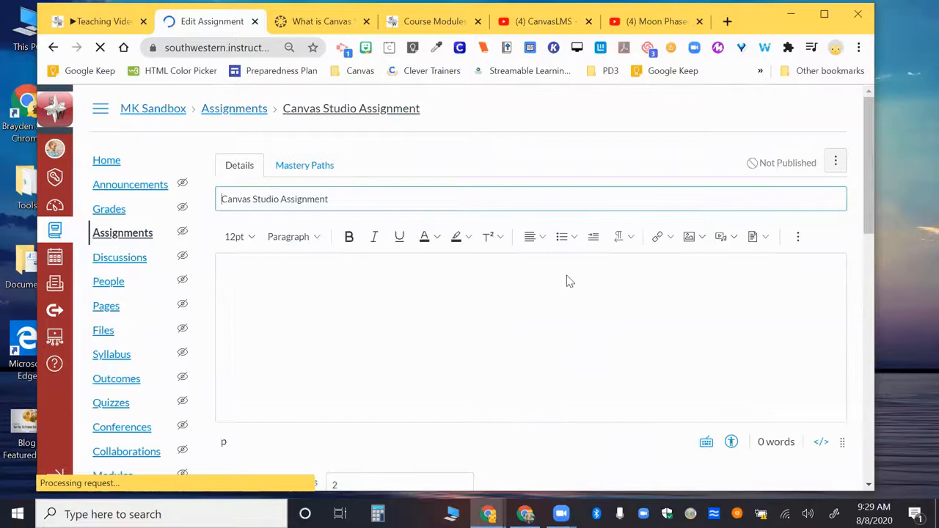
pyautogui.scroll(-5, 518, 307)
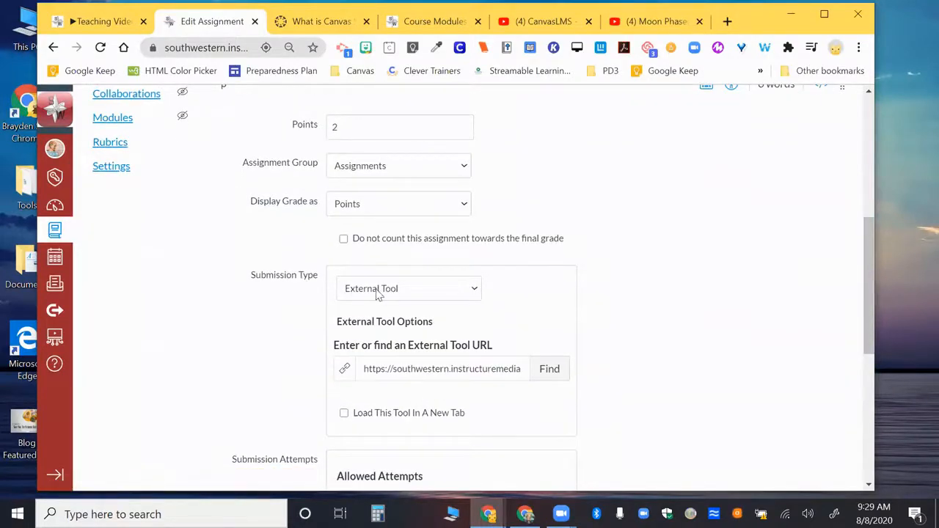
pyautogui.click(396, 291)
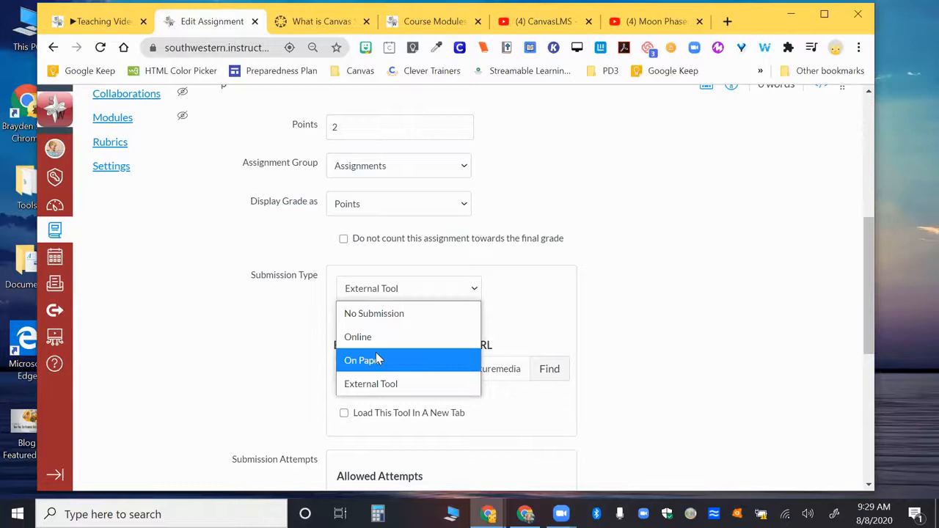
pyautogui.click(377, 385)
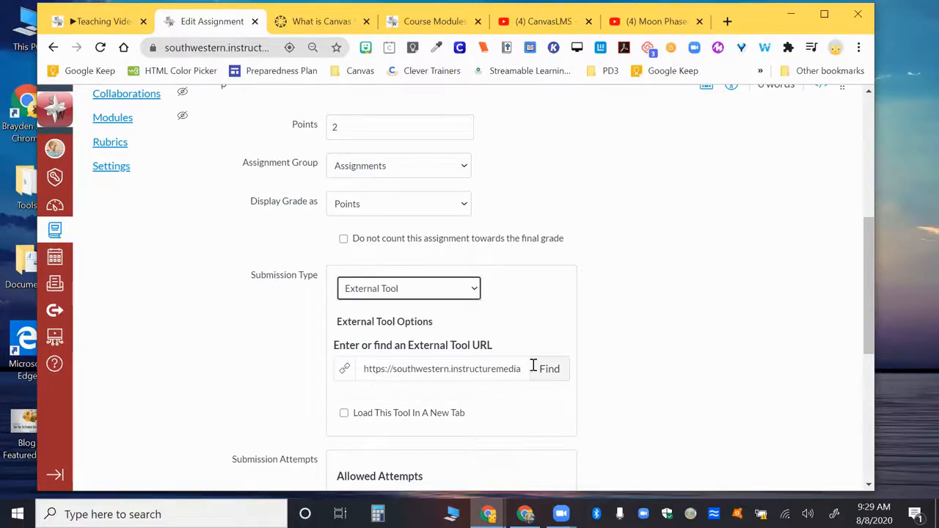
# Look through the external tools available for the assignment, including Canvas Studio, Nearpod and Playposit, and cancel without selecting one.
pyautogui.click(548, 369)
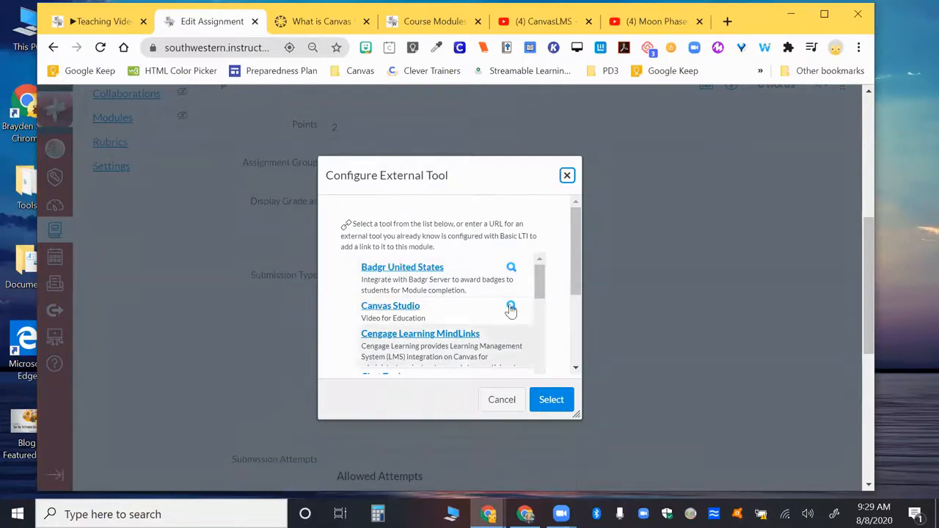
pyautogui.moveTo(540, 292); pyautogui.dragTo(518, 247)
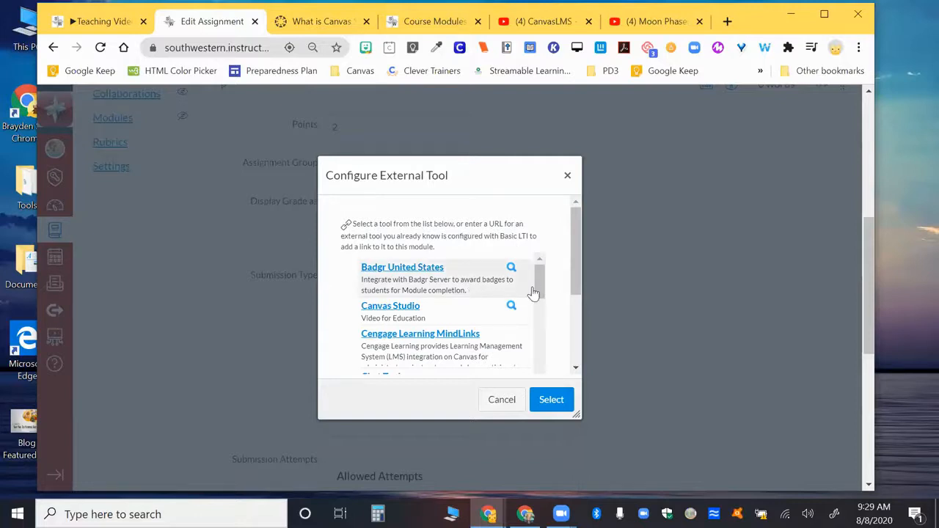
pyautogui.moveTo(540, 291); pyautogui.dragTo(540, 322)
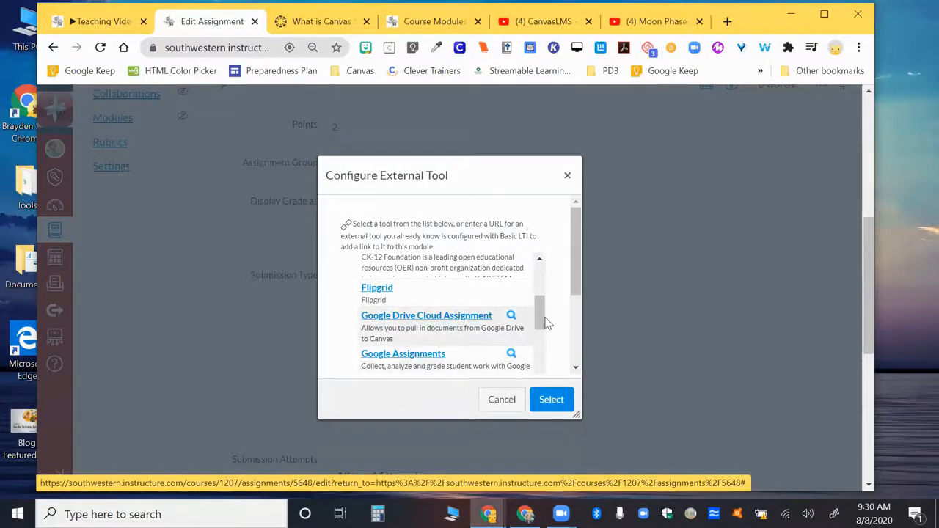
pyautogui.moveTo(545, 323); pyautogui.dragTo(545, 359)
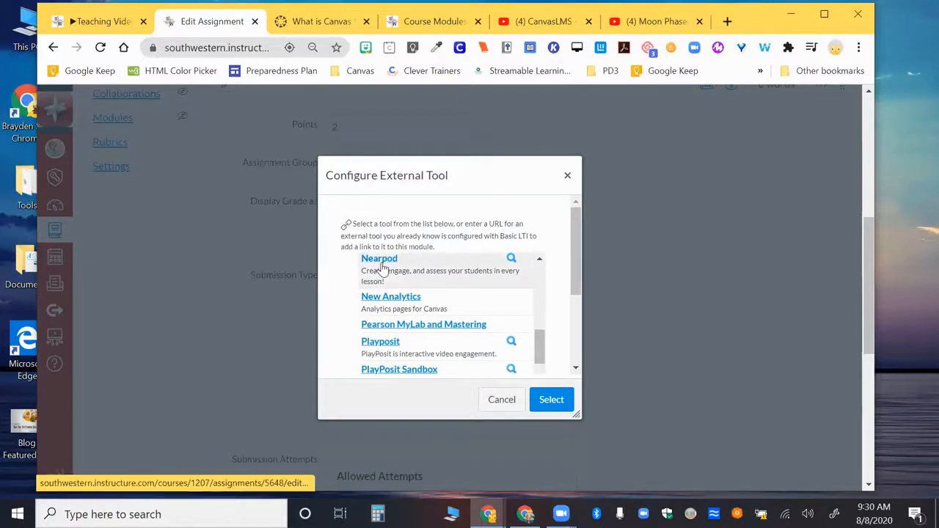
pyautogui.click(499, 400)
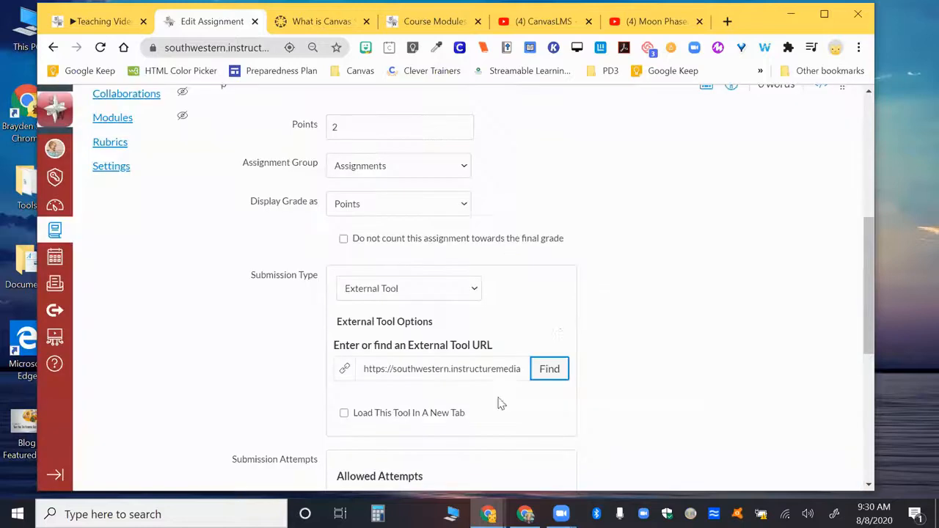
# Leave the assignment editor without saving and return to the sandbox course's home page.
pyautogui.scroll(3, 433, 210)
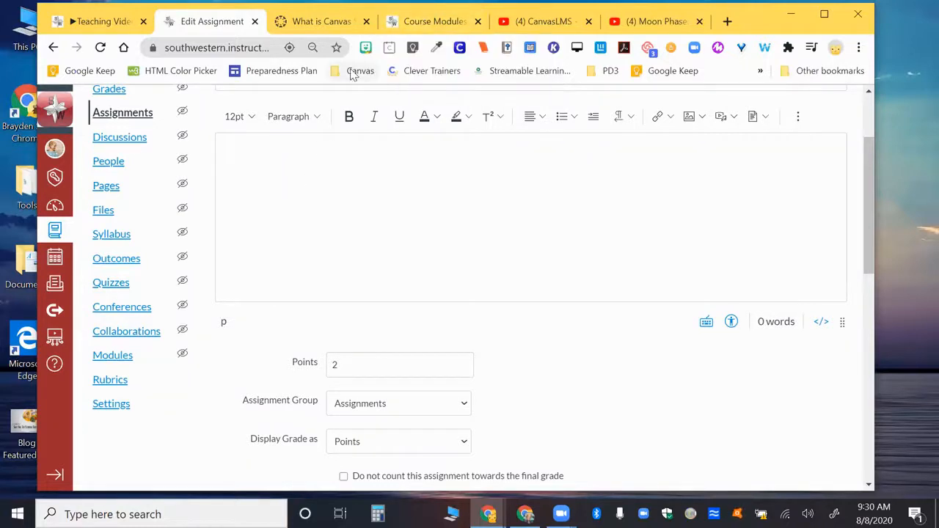
pyautogui.scroll(2, 205, 241)
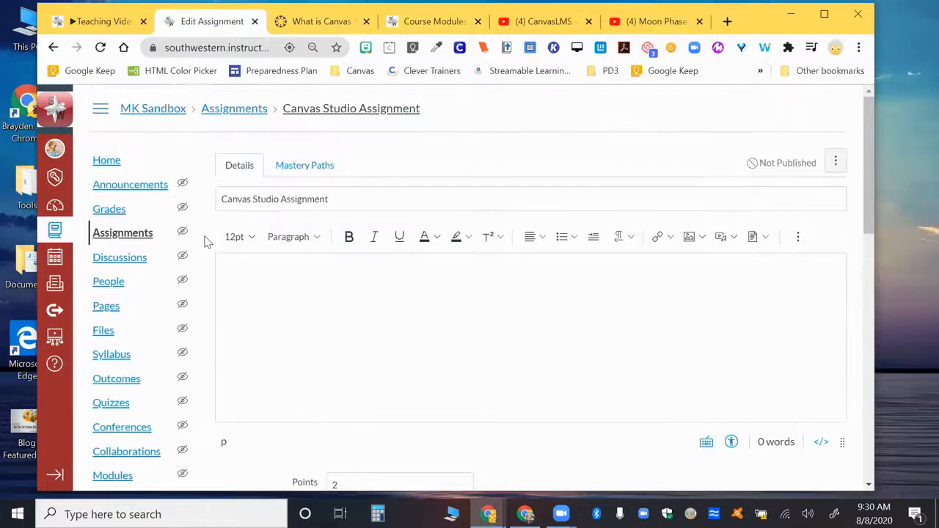
pyautogui.click(116, 164)
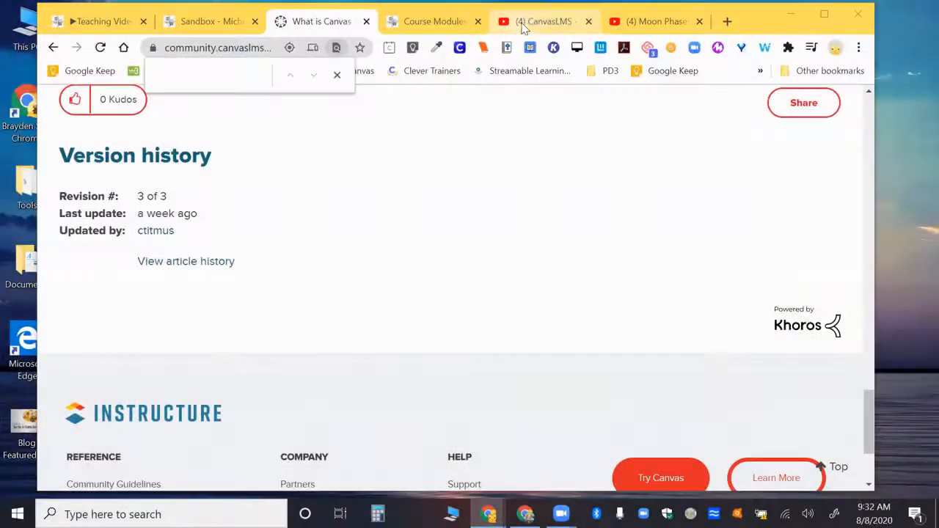
# Switch to the CanvasLMS channel on YouTube and examine its uploaded training videos.
pyautogui.click(524, 23)
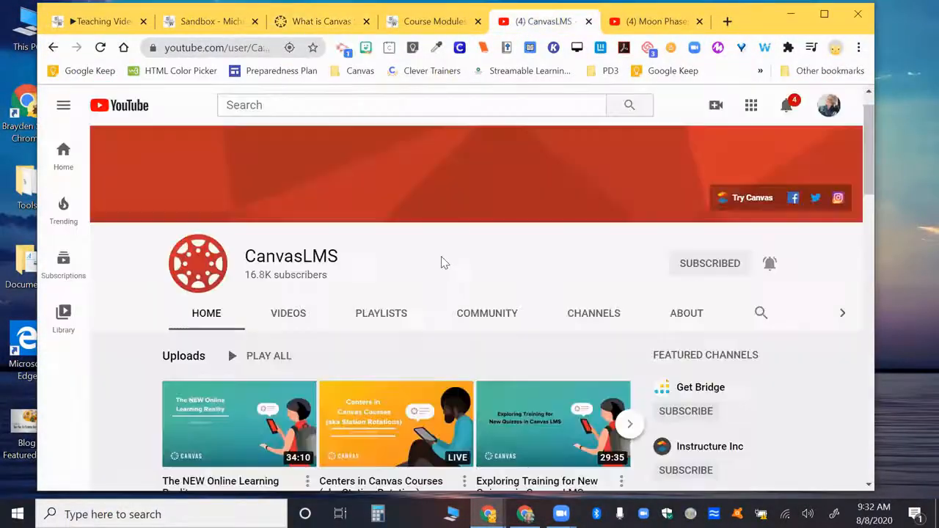
pyautogui.scroll(-2, 441, 261)
pyautogui.scroll(3, 441, 261)
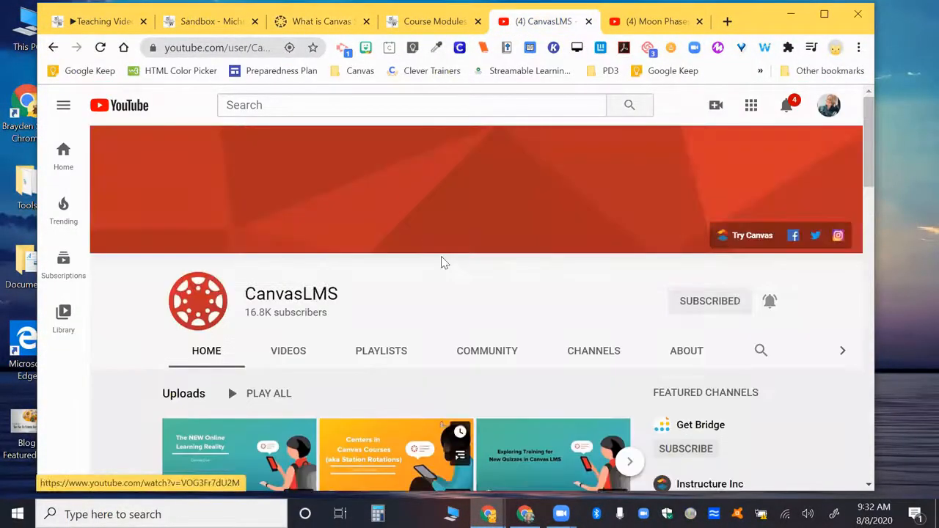
pyautogui.scroll(-2, 443, 262)
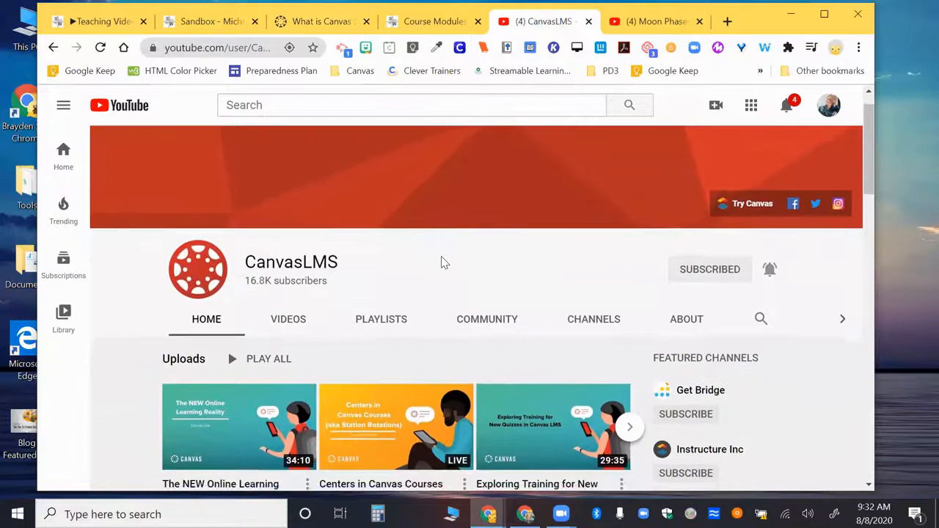
pyautogui.scroll(-2, 442, 261)
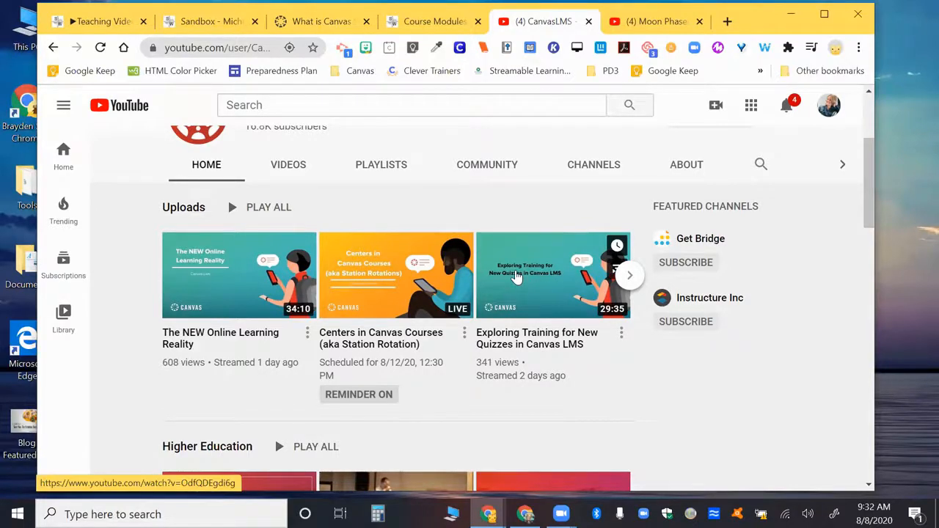
pyautogui.scroll(-3, 517, 277)
pyautogui.scroll(3, 517, 277)
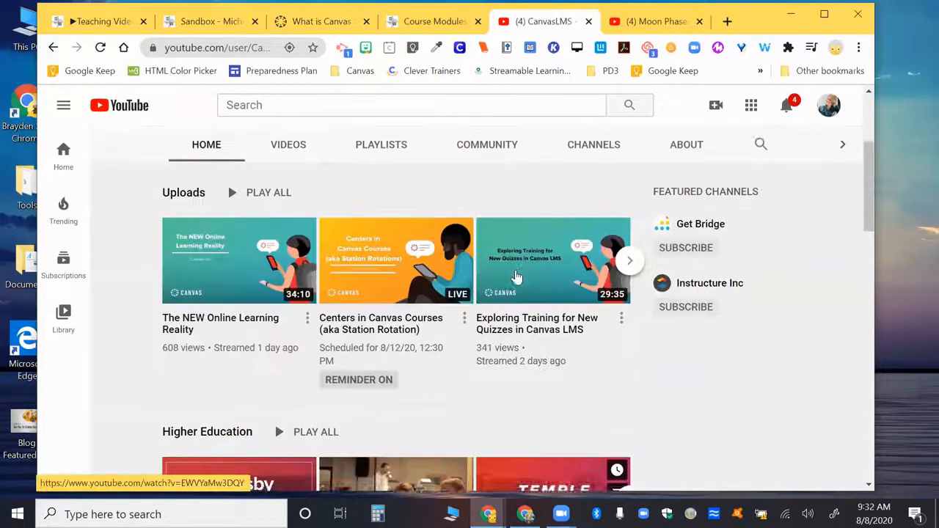
pyautogui.scroll(2, 517, 277)
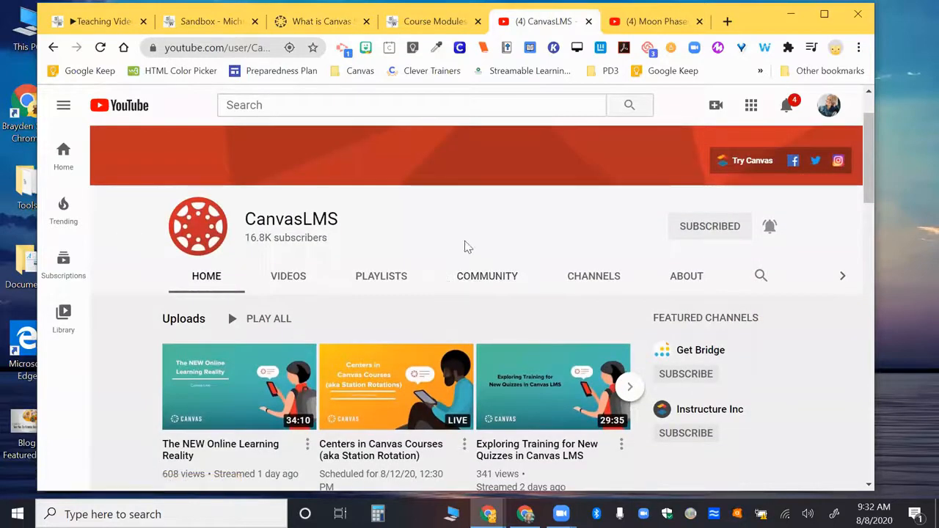